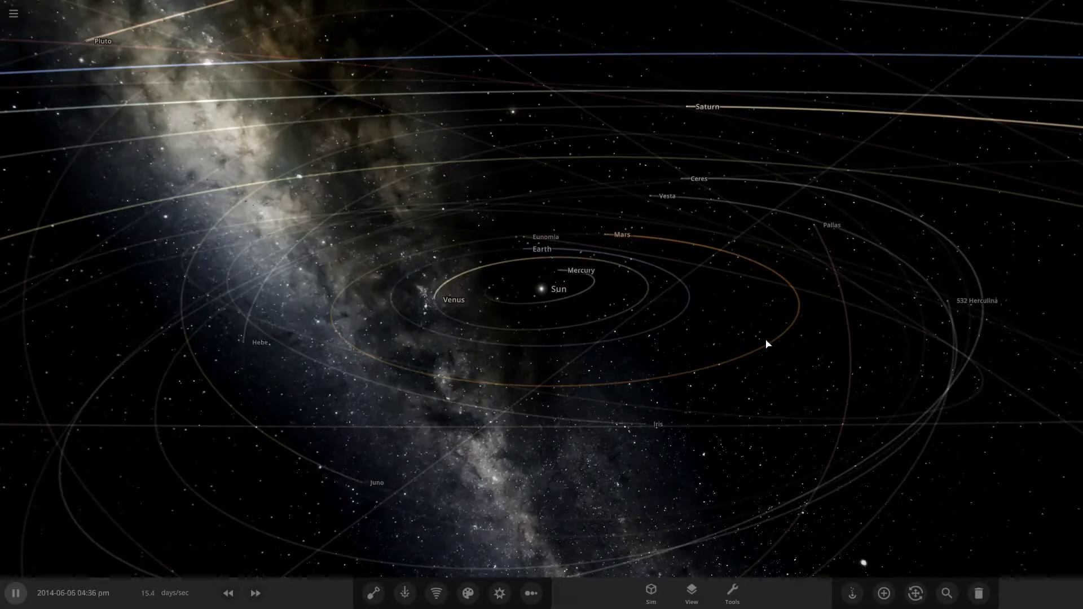
- Orbit the camera to look straight down on the Sun and the inner planets' orbits
drag(766, 343, 2, 420)
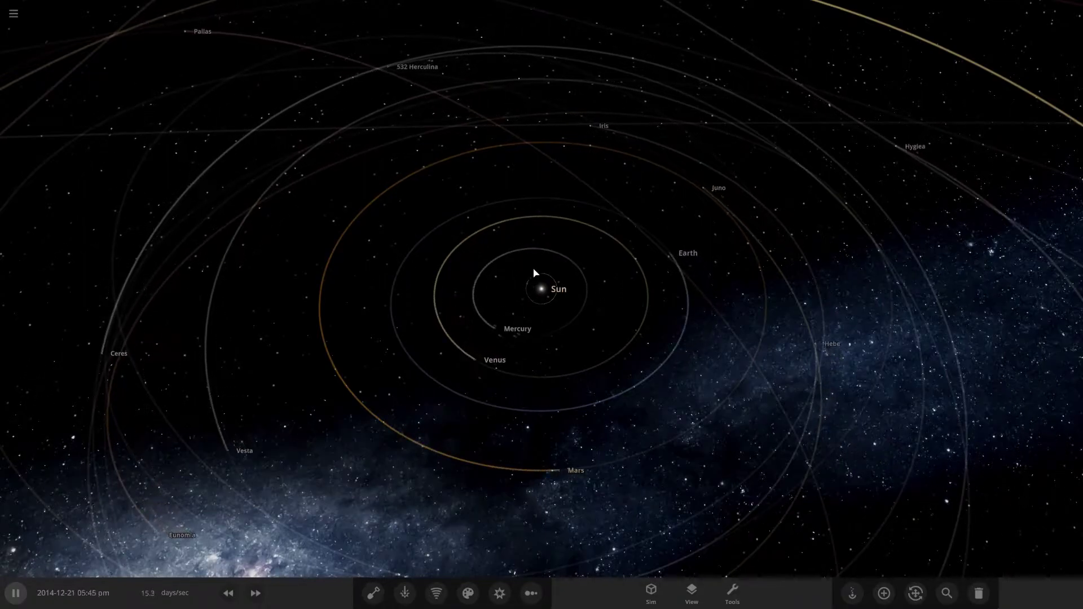
- Focus on the Sun and set the view background to Enhanced and lighting to Realistic
double_click(543, 294)
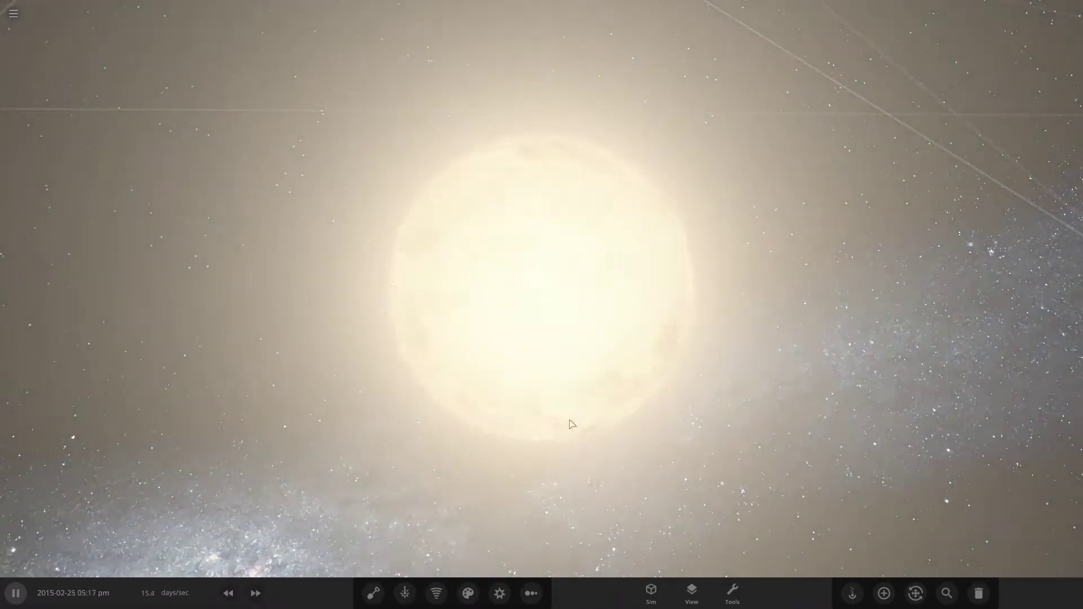
click(694, 592)
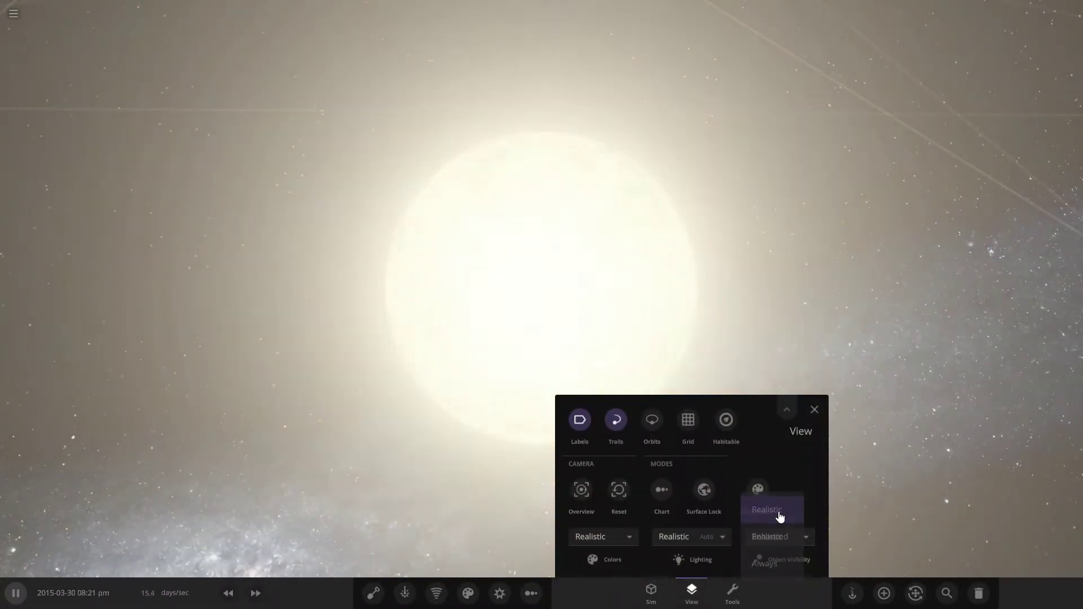
click(783, 545)
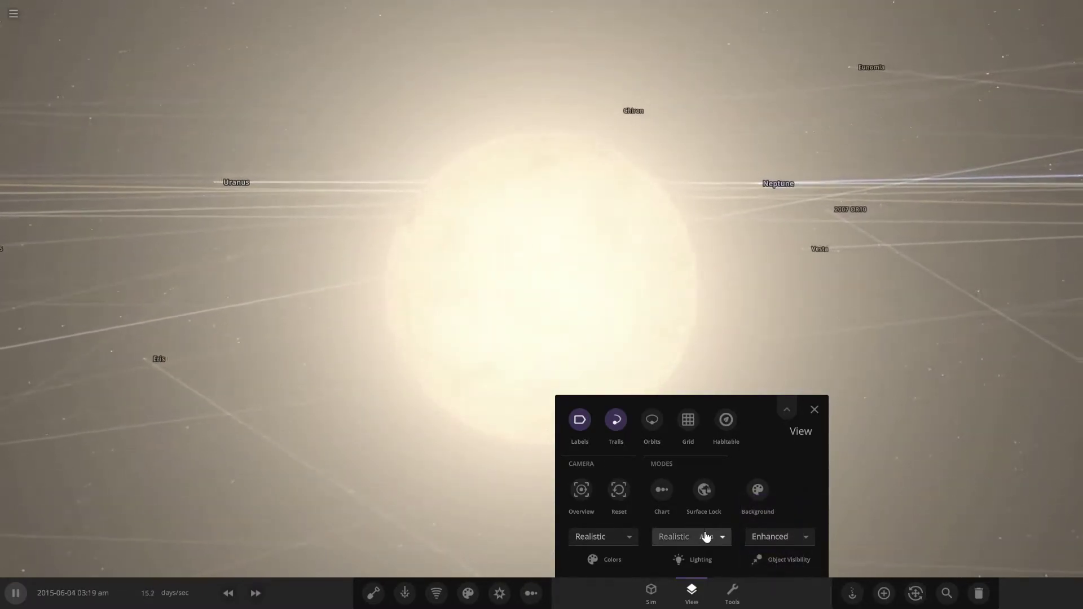
click(705, 536)
click(714, 560)
click(715, 536)
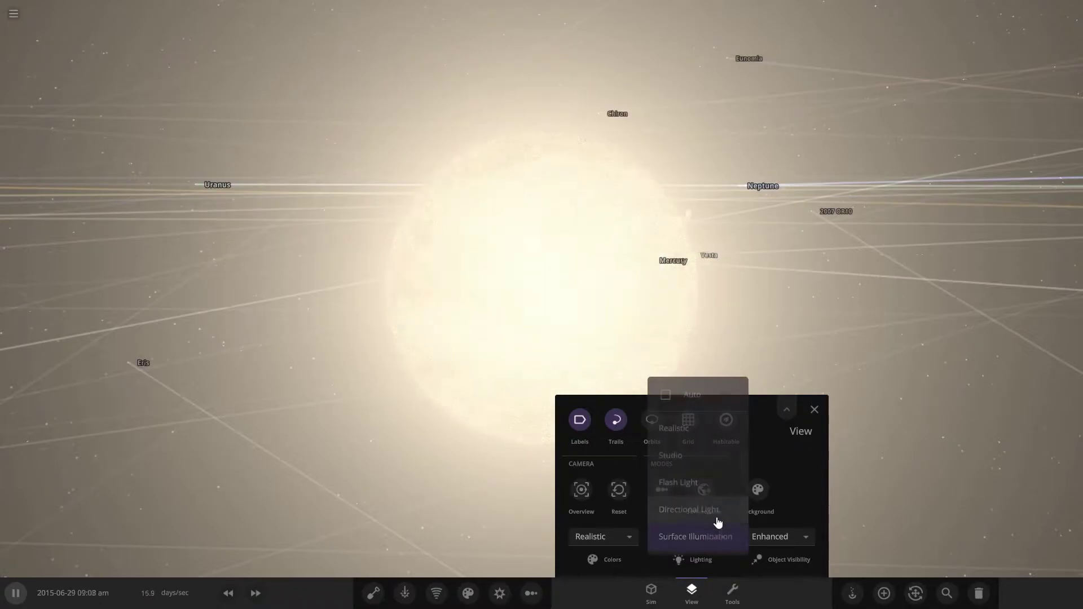
click(715, 433)
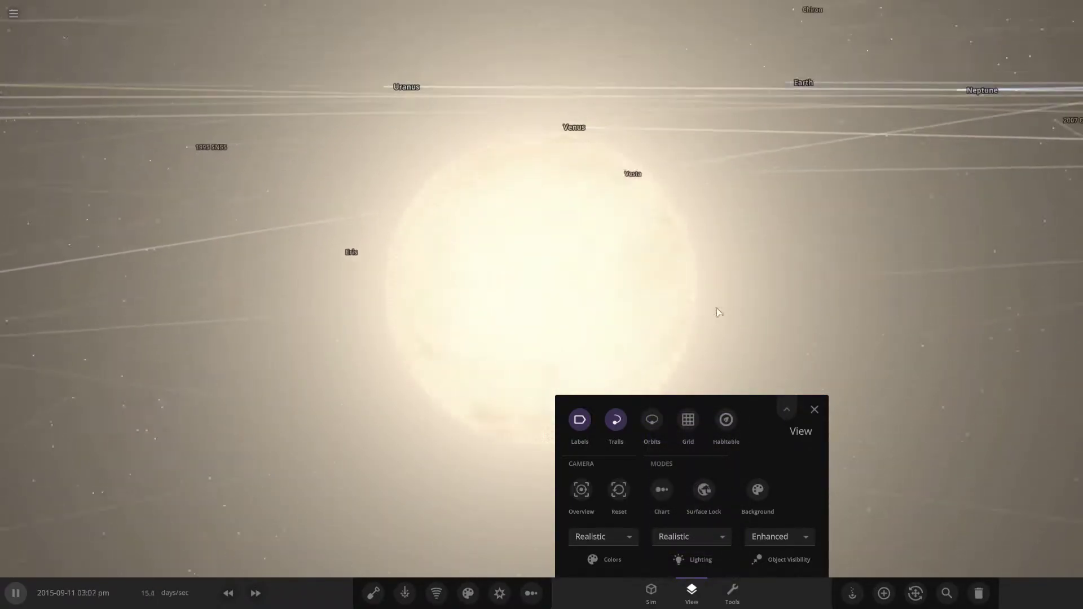
click(814, 410)
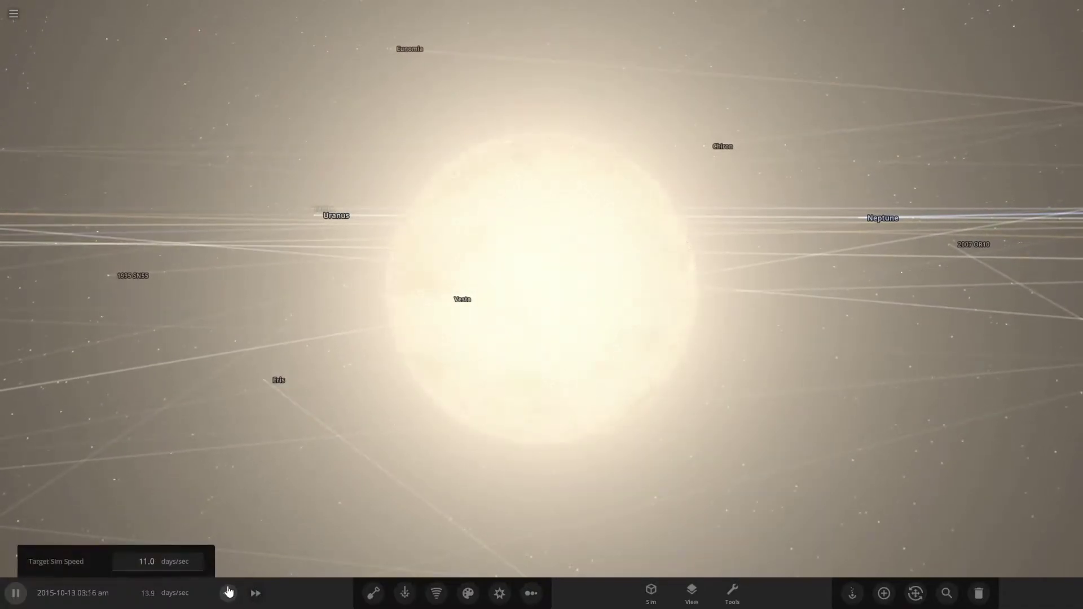
- Zoom into the Sun, orbit around it, then pull back to Mercury's and Venus's orbits
scroll(546, 387, up, 5)
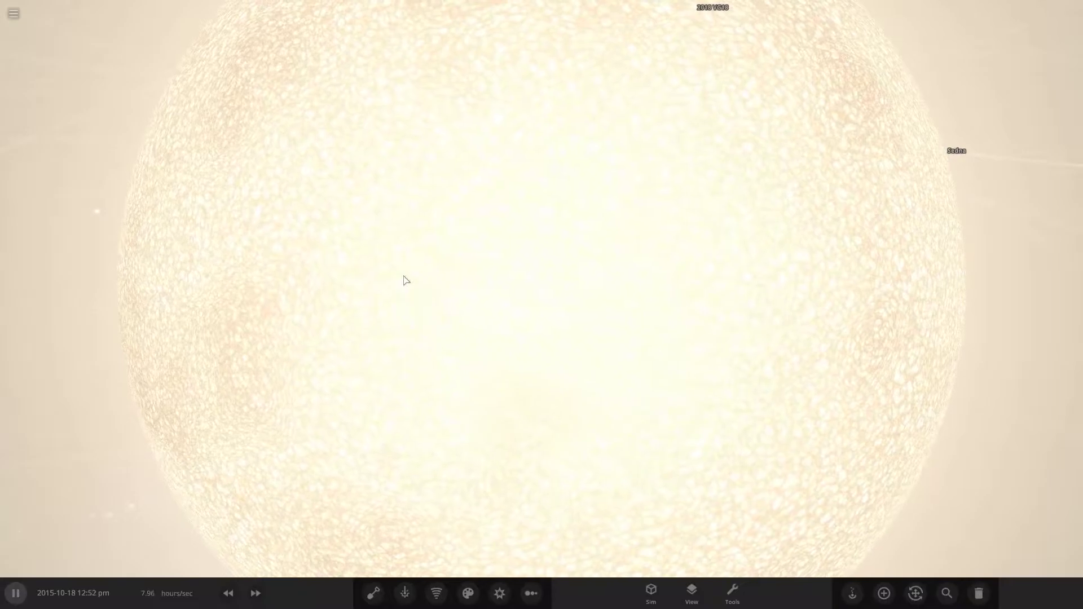
mouse_move(405, 281)
mouse_down()
mouse_move(522, 217)
mouse_move(728, 209)
mouse_up()
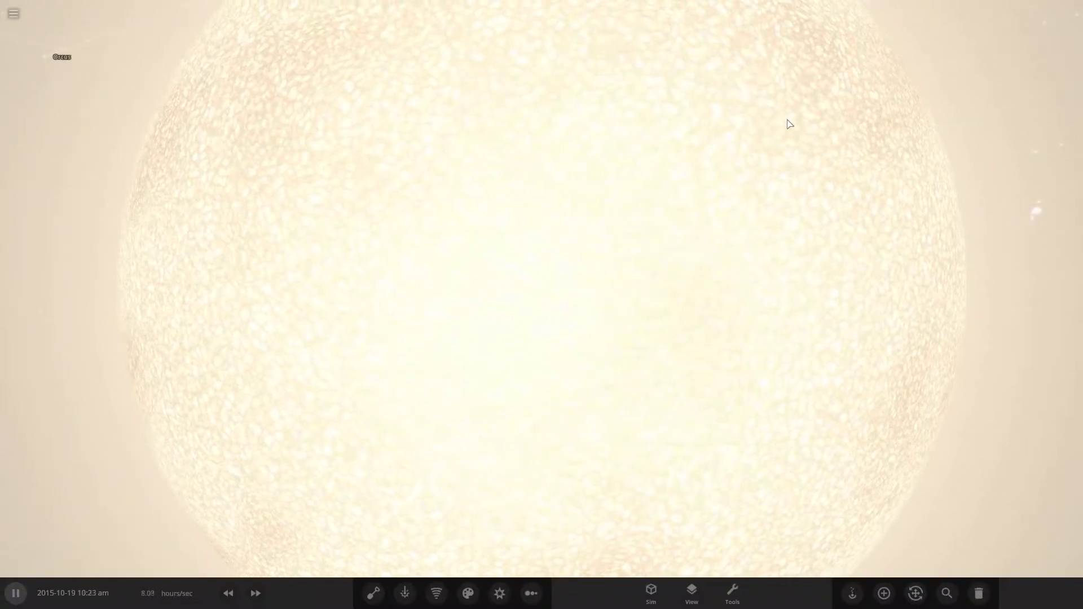
mouse_move(682, 206)
mouse_down()
mouse_move(580, 252)
mouse_move(225, 167)
mouse_move(241, 308)
mouse_up()
scroll(320, 259, down, 10)
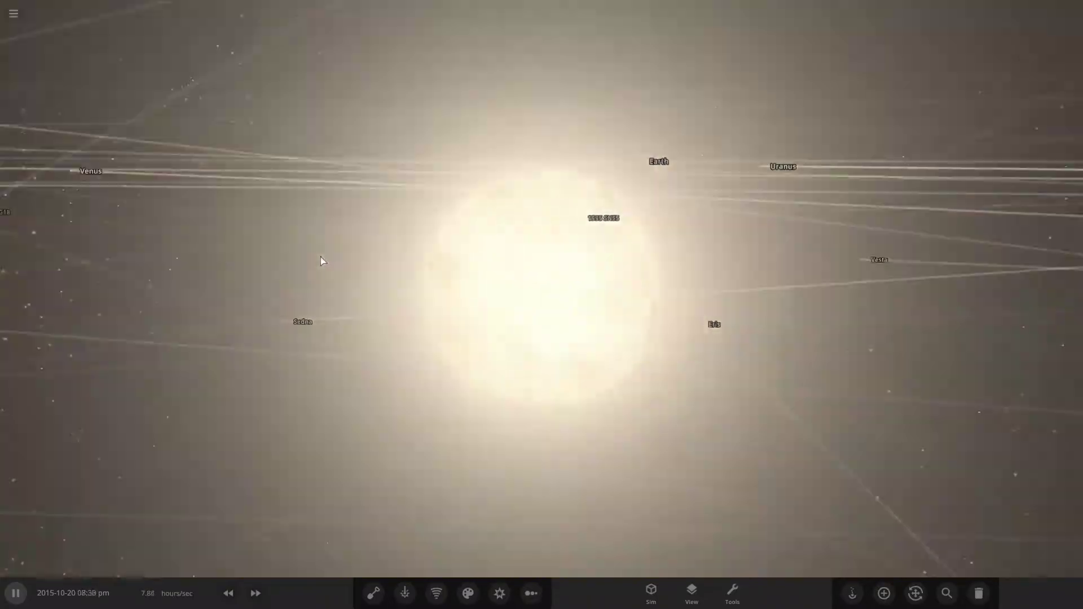
drag(322, 259, 318, 423)
scroll(318, 423, down, 5)
scroll(455, 428, up, 5)
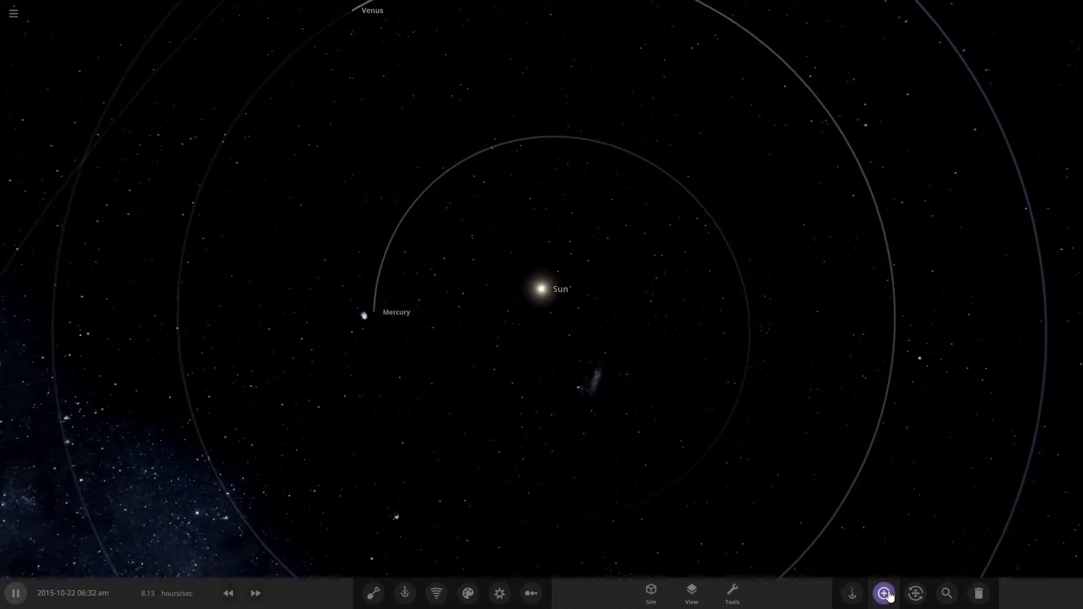
- Place Sirius B from the Add catalogue about 907 AU away from the Sun
click(884, 593)
scroll(564, 338, down, 3)
scroll(564, 316, down, 3)
scroll(637, 361, down, 3)
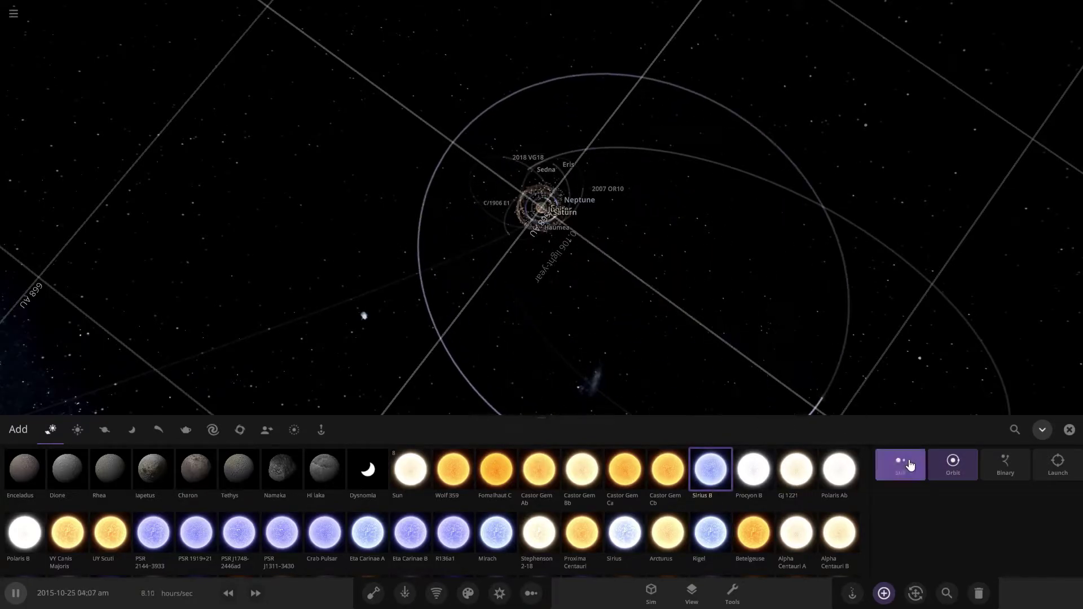
scroll(783, 359, down, 3)
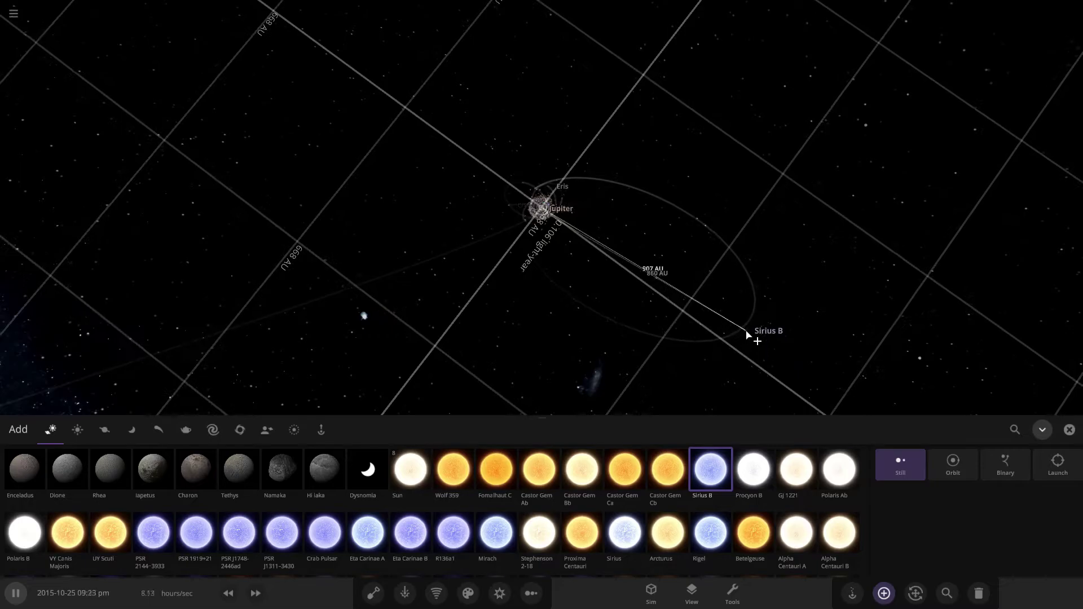
click(1069, 430)
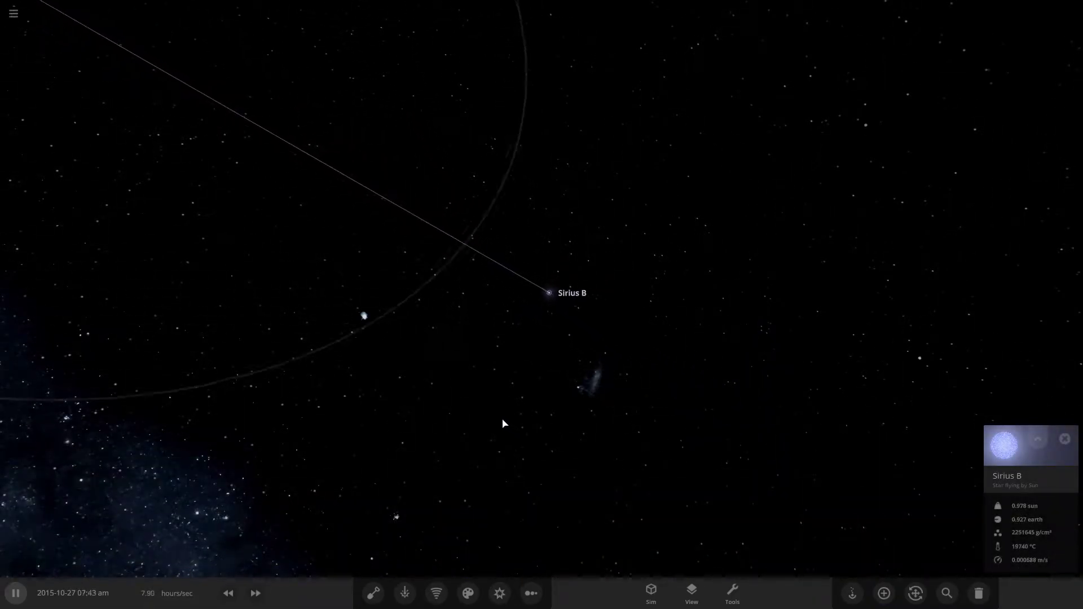
- Orbit and zoom in until Sirius B's granular surface fills much of the view
mouse_move(504, 424)
mouse_down()
mouse_move(327, 157)
mouse_move(163, 49)
mouse_up()
scroll(2, 179, up, 5)
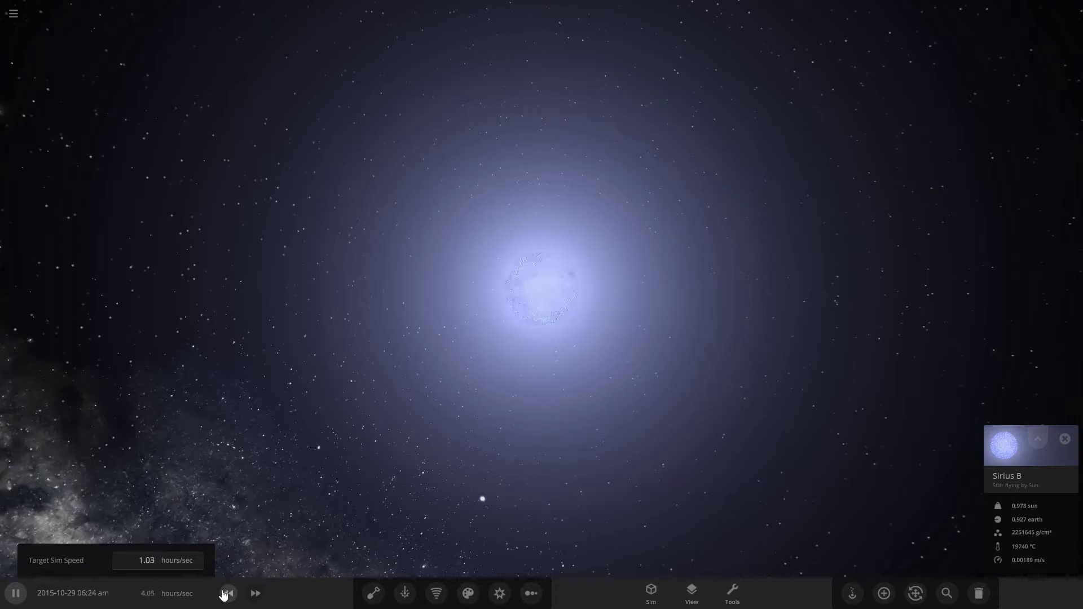
scroll(537, 362, up, 3)
scroll(537, 351, up, 3)
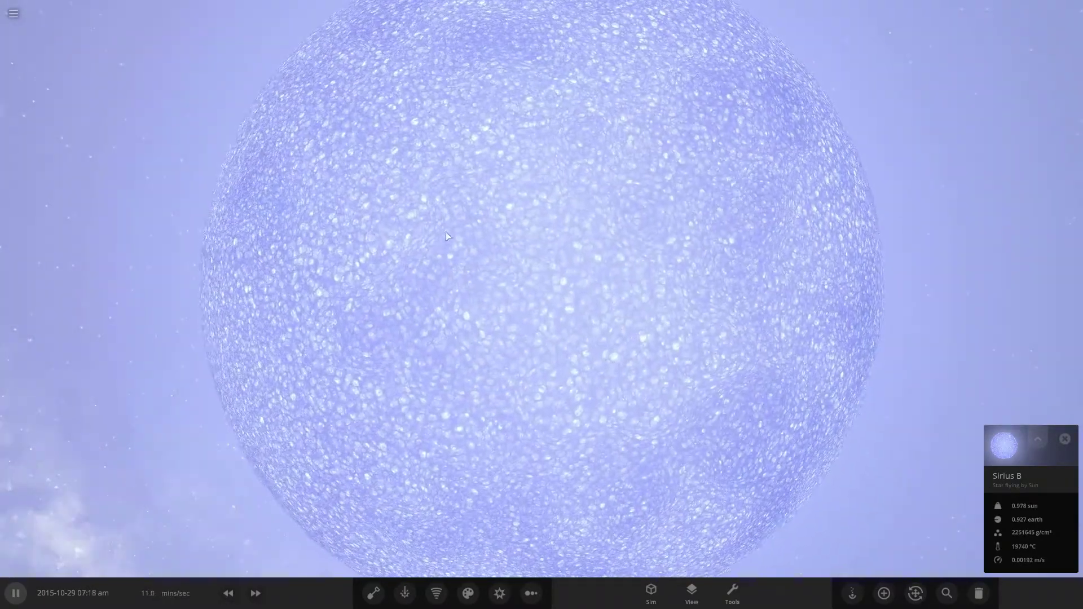
drag(446, 232, 536, 411)
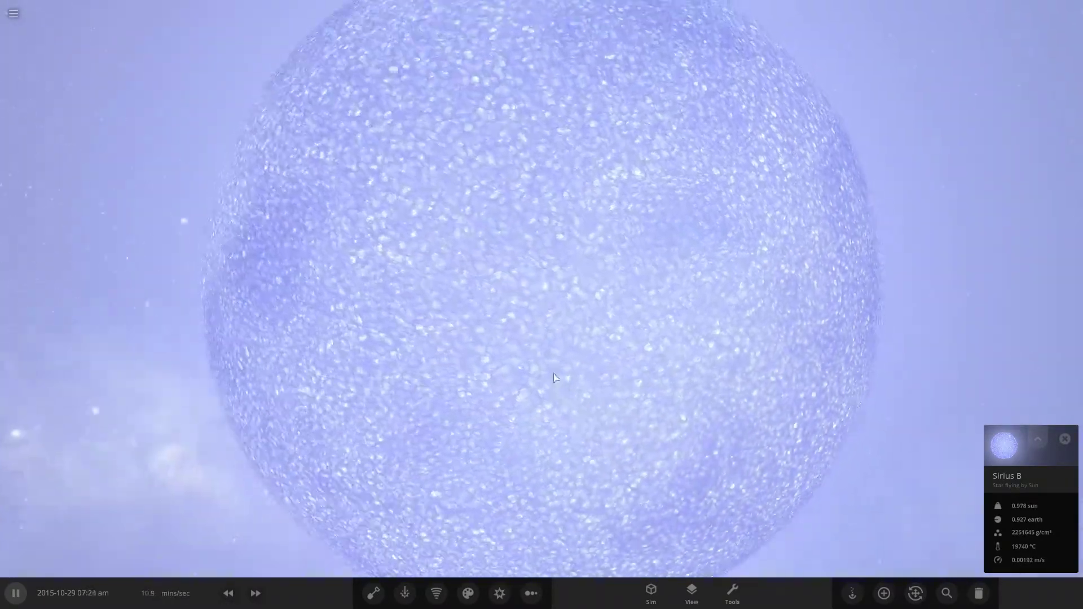
scroll(411, 297, down, 3)
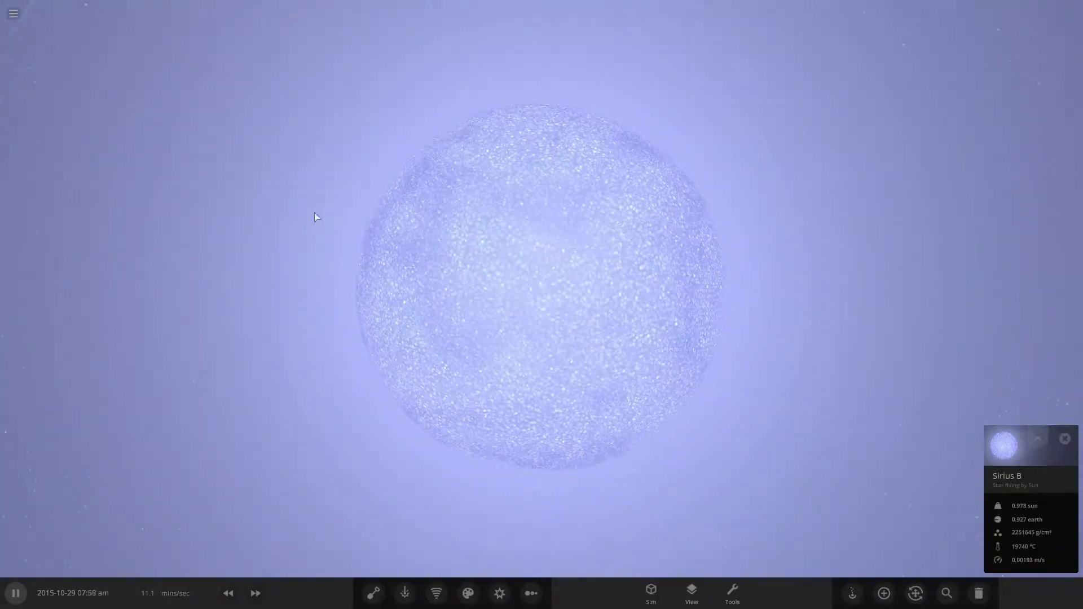
drag(314, 218, 423, 241)
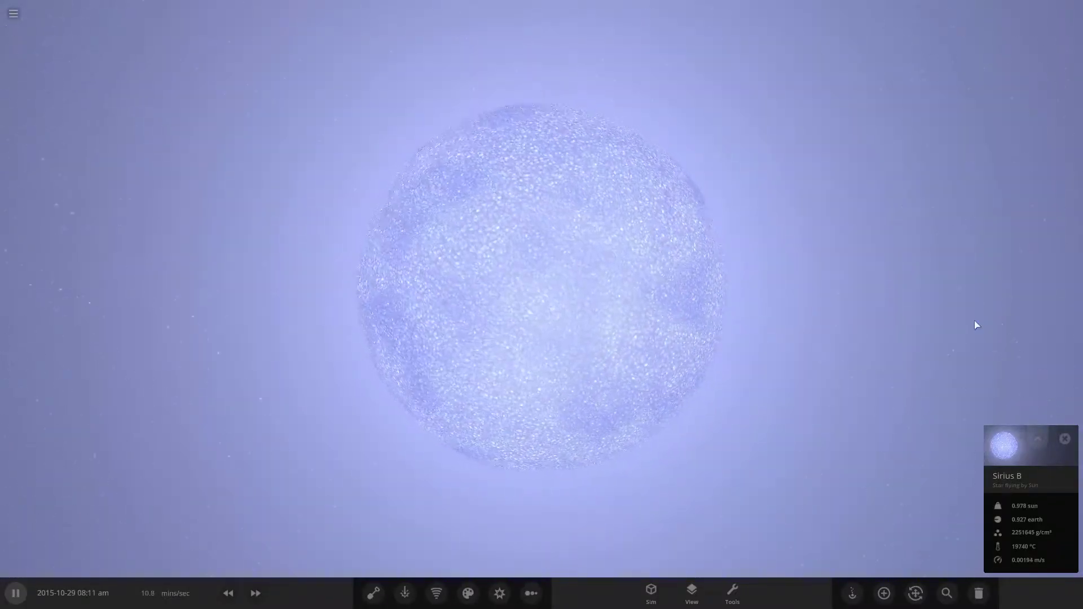
- Add the star Stephenson 2-18 right next to Sirius B
click(884, 593)
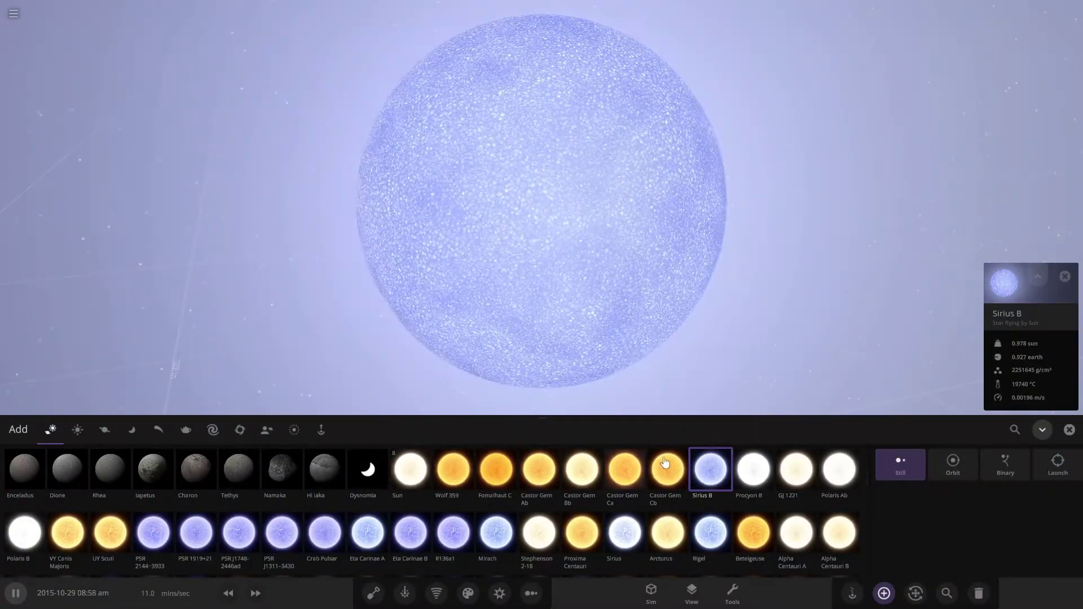
scroll(467, 515, down, 5)
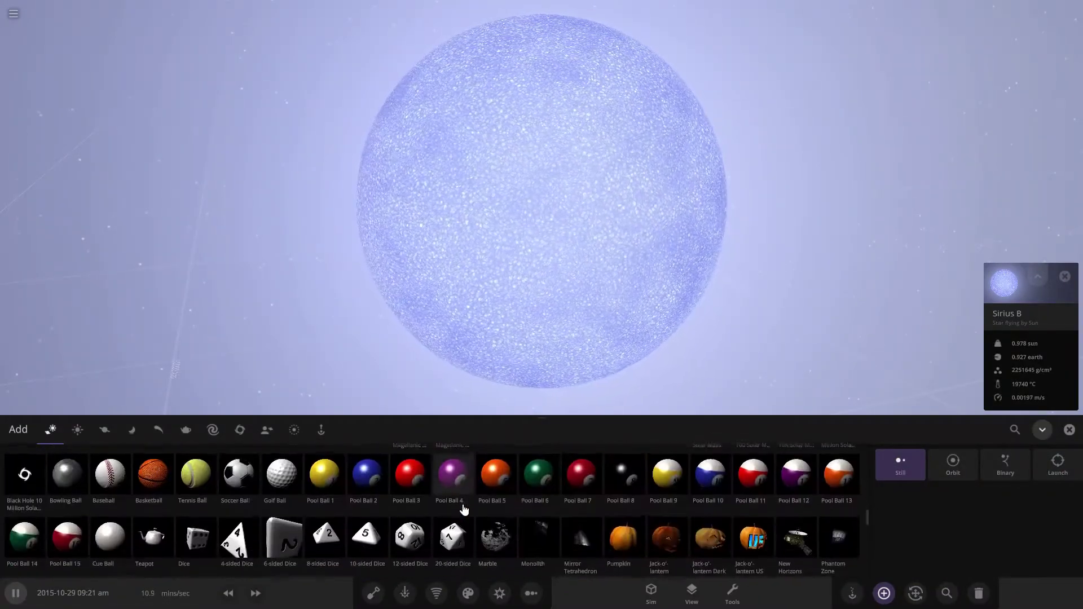
scroll(464, 510, up, 2)
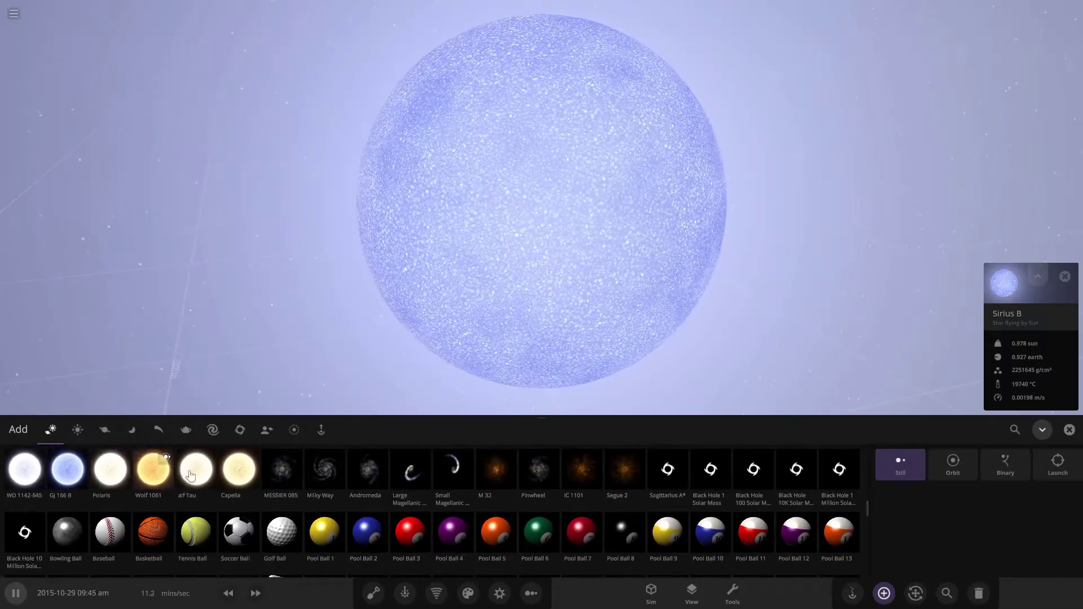
scroll(238, 495, up, 2)
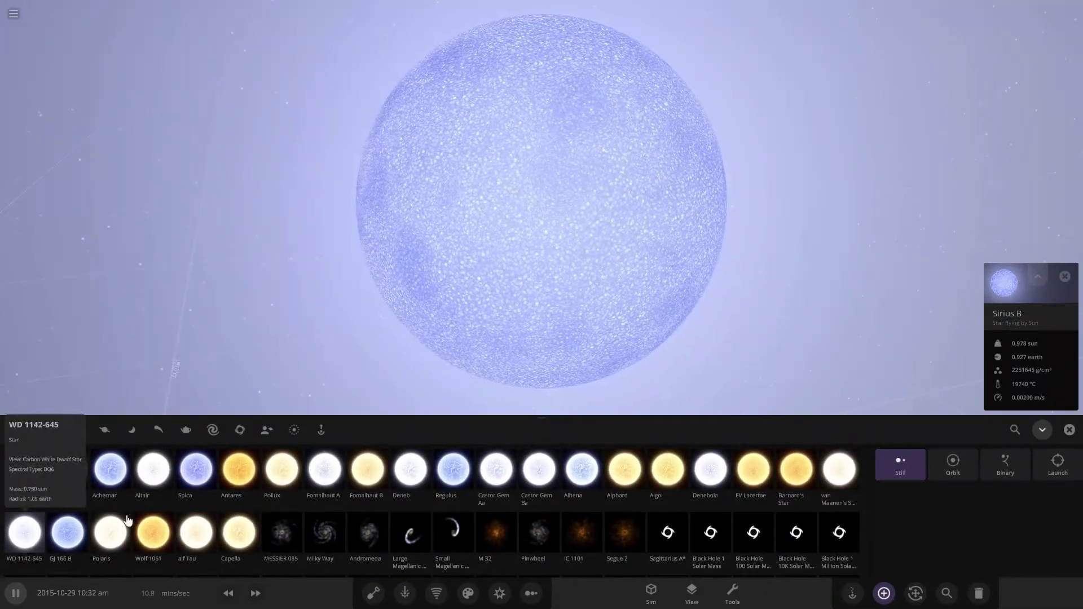
scroll(254, 490, up, 2)
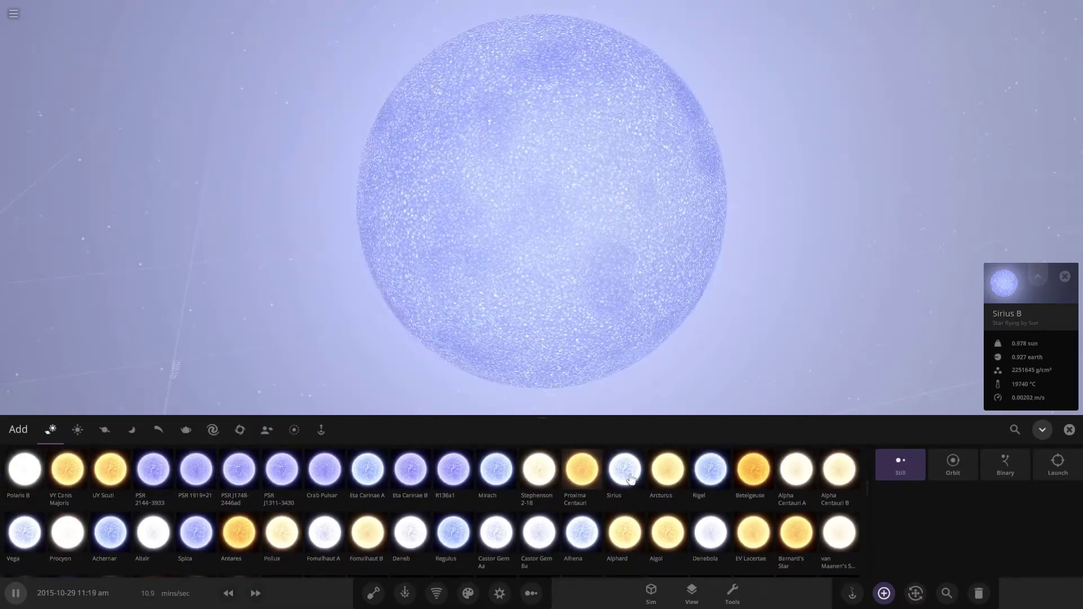
click(528, 472)
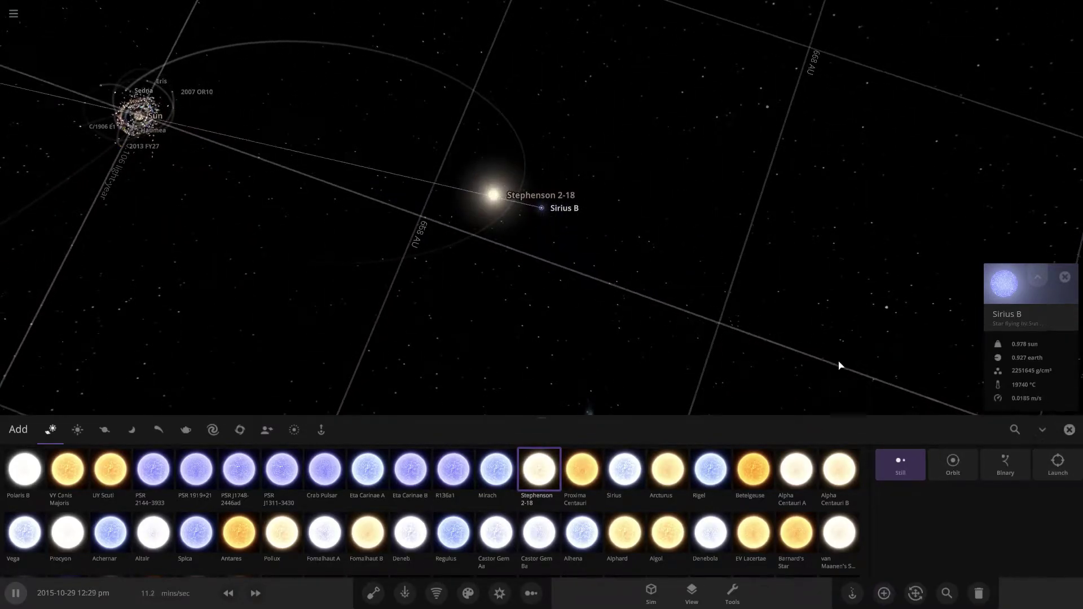
- Close the catalogue and fly in close to Stephenson 2-18
key(Escape)
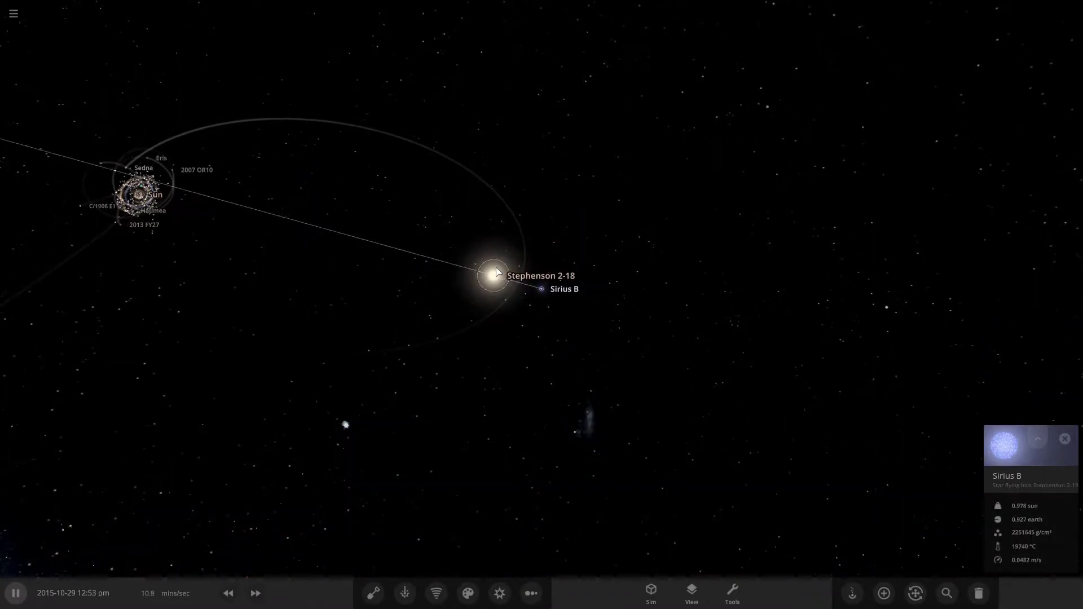
double_click(496, 273)
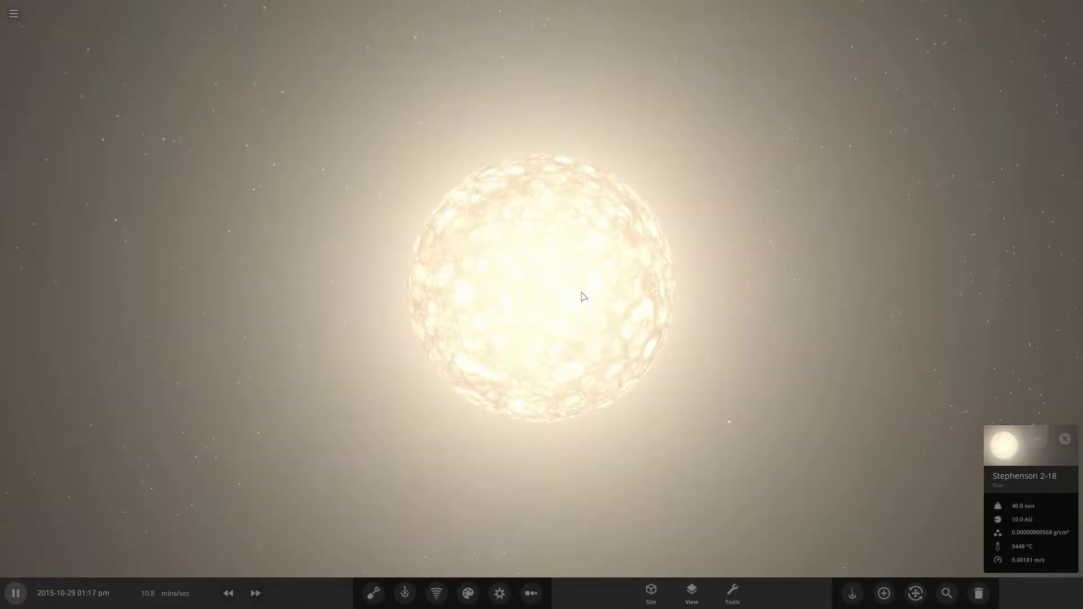
scroll(582, 297, up, 3)
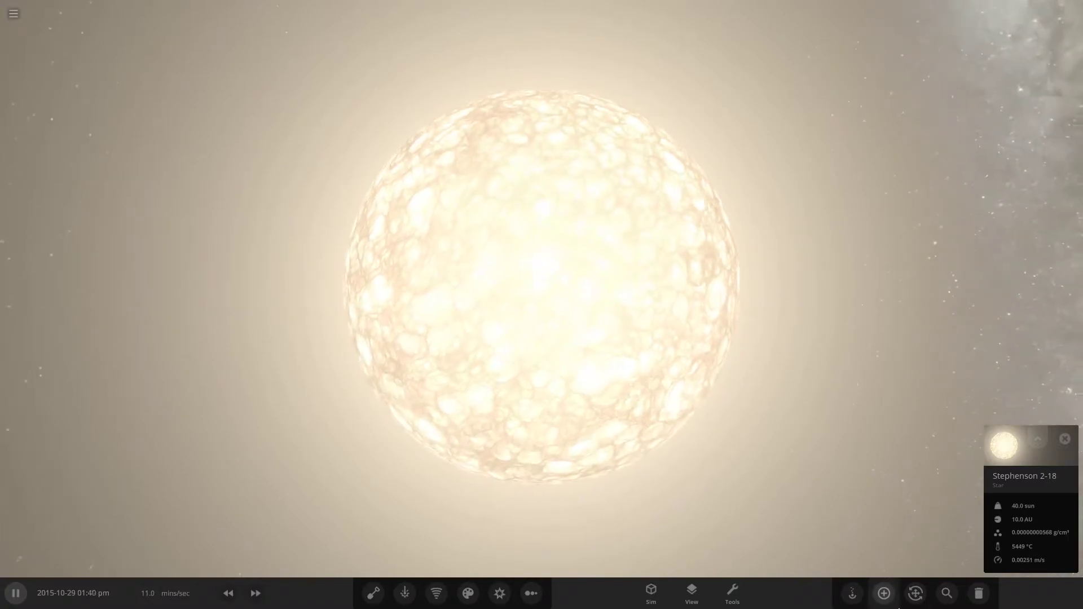
click(884, 593)
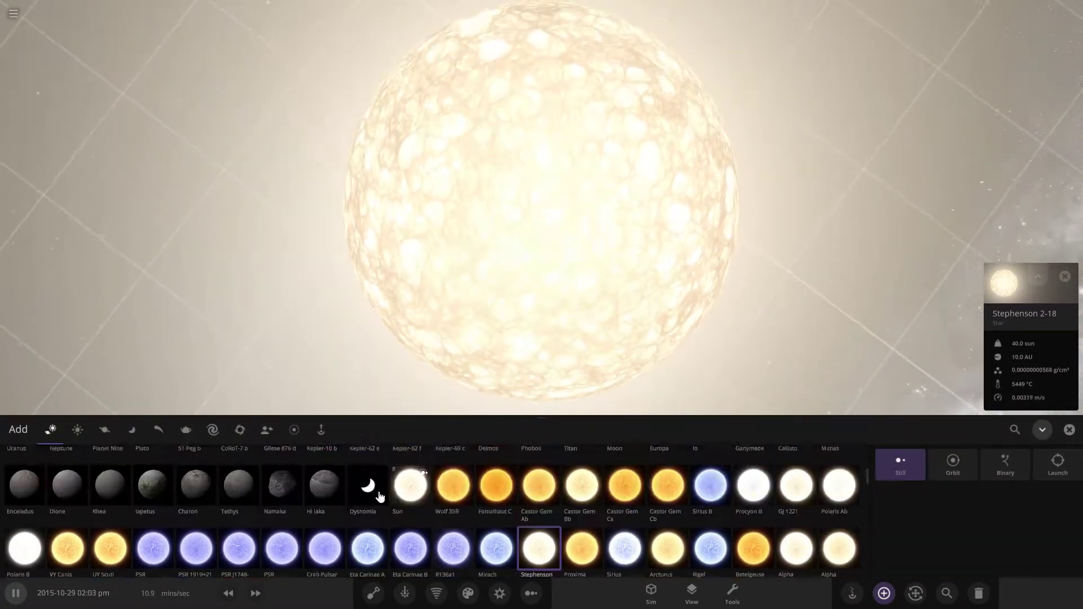
- Preview the Sun, UY Scuti and VY Canis Majoris against Stephenson 2-18
scroll(383, 494, up, 5)
scroll(417, 488, down, 6)
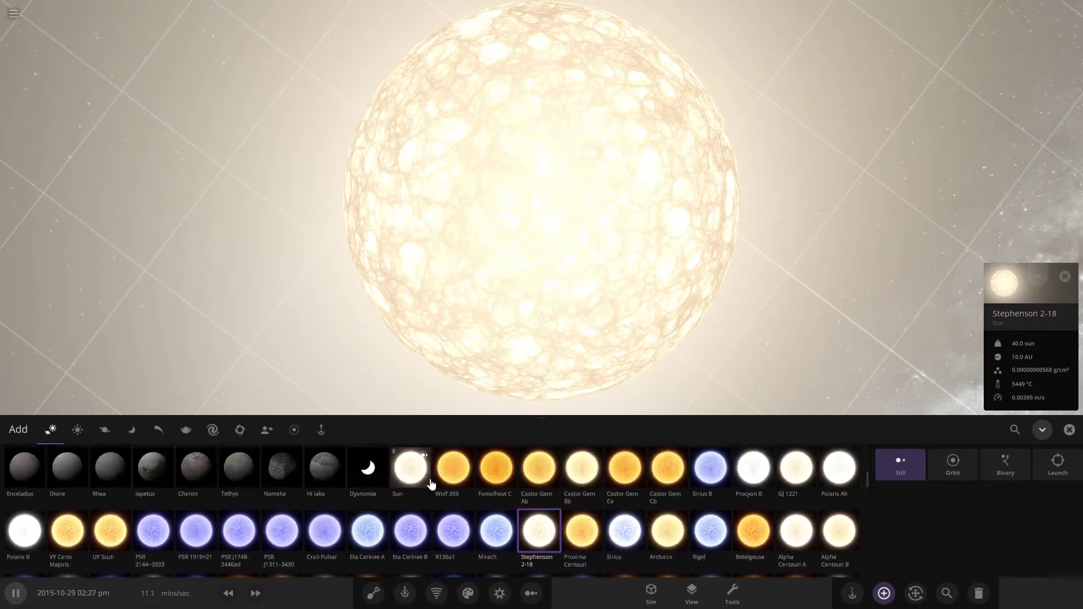
click(429, 479)
scroll(378, 141, up, 3)
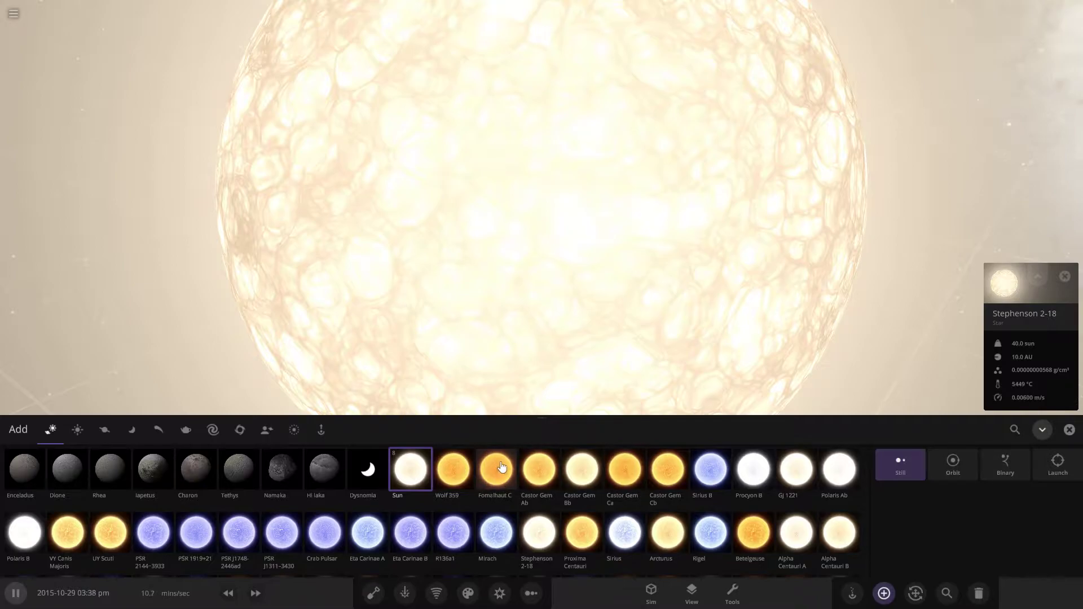
scroll(488, 514, down, 2)
click(110, 470)
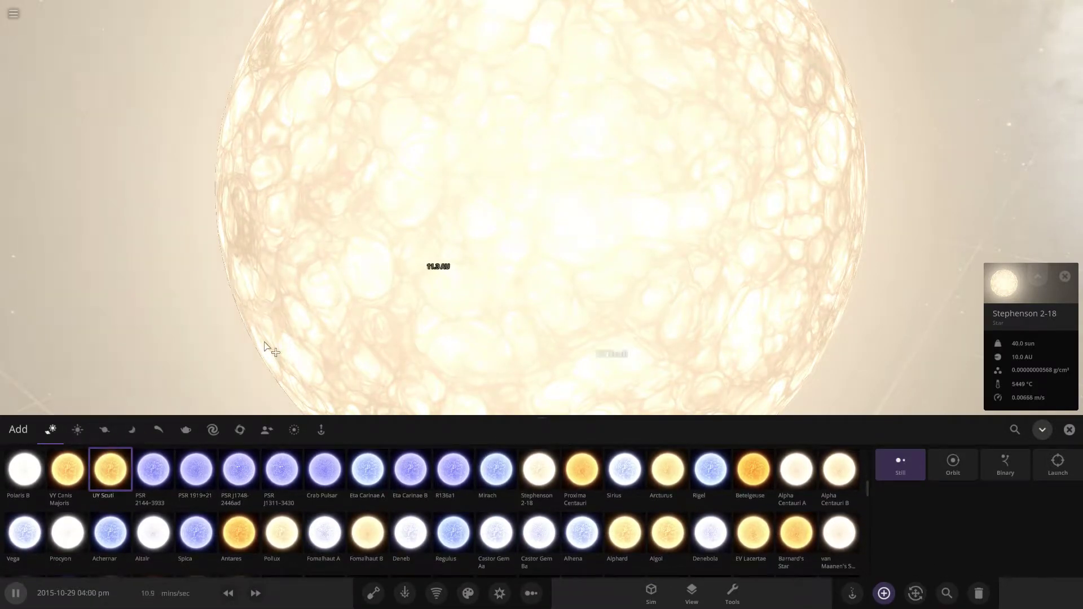
scroll(141, 332, down, 5)
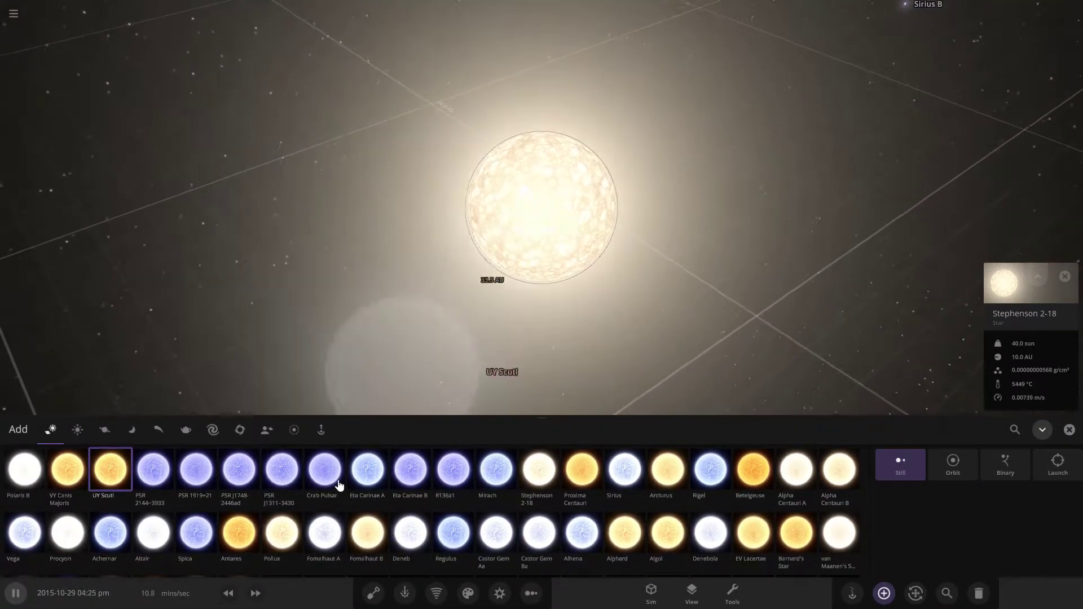
click(63, 478)
scroll(316, 268, up, 5)
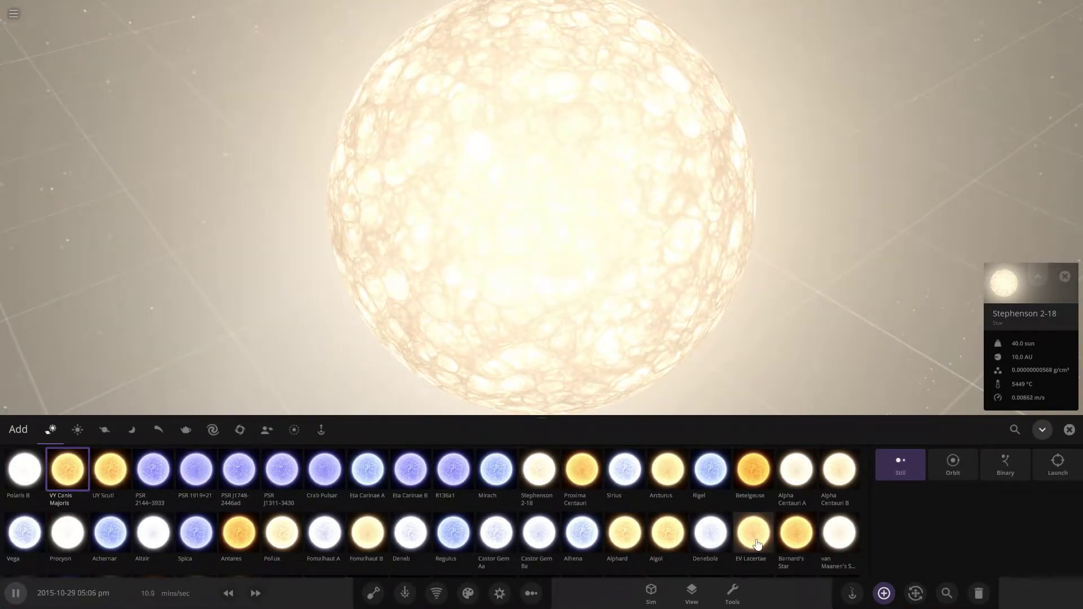
- Compare EV Lacertae, Antares, Proxima Centauri and Barnard's Star against the giant star
click(757, 544)
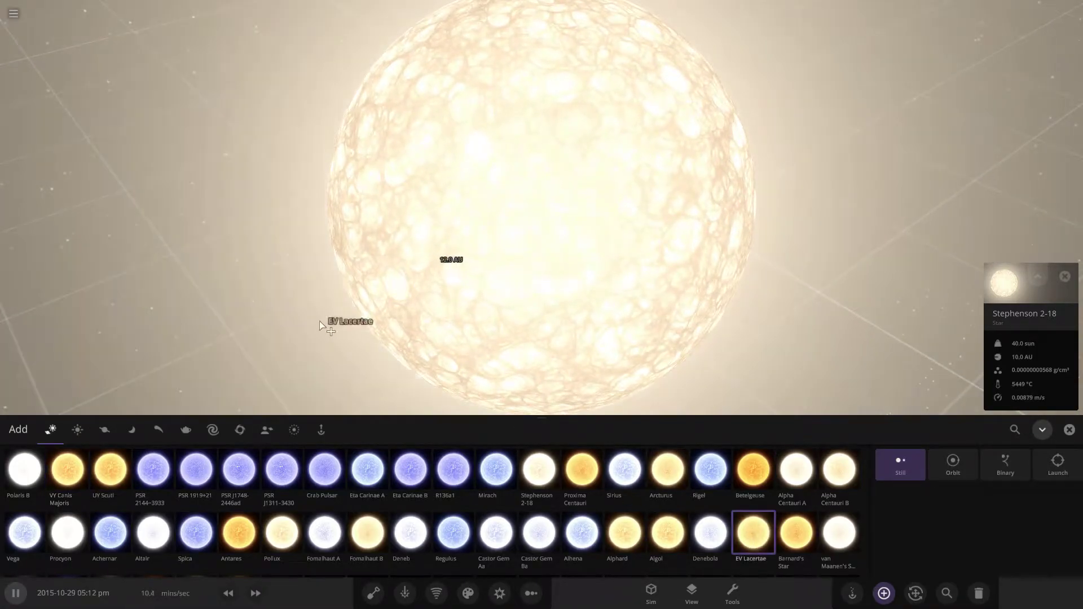
scroll(315, 332, up, 3)
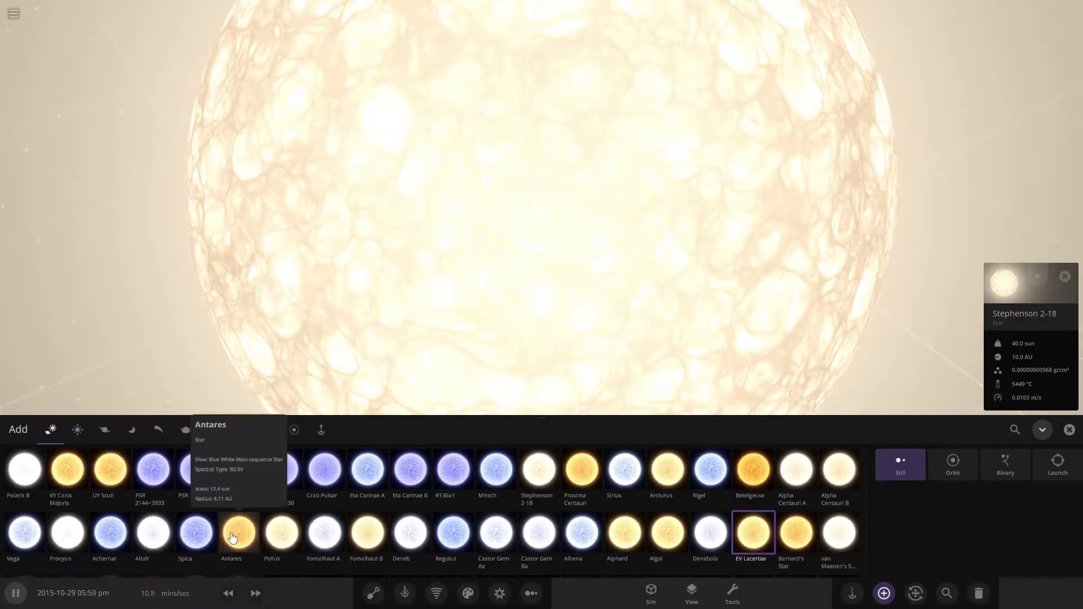
click(232, 537)
scroll(271, 305, down, 3)
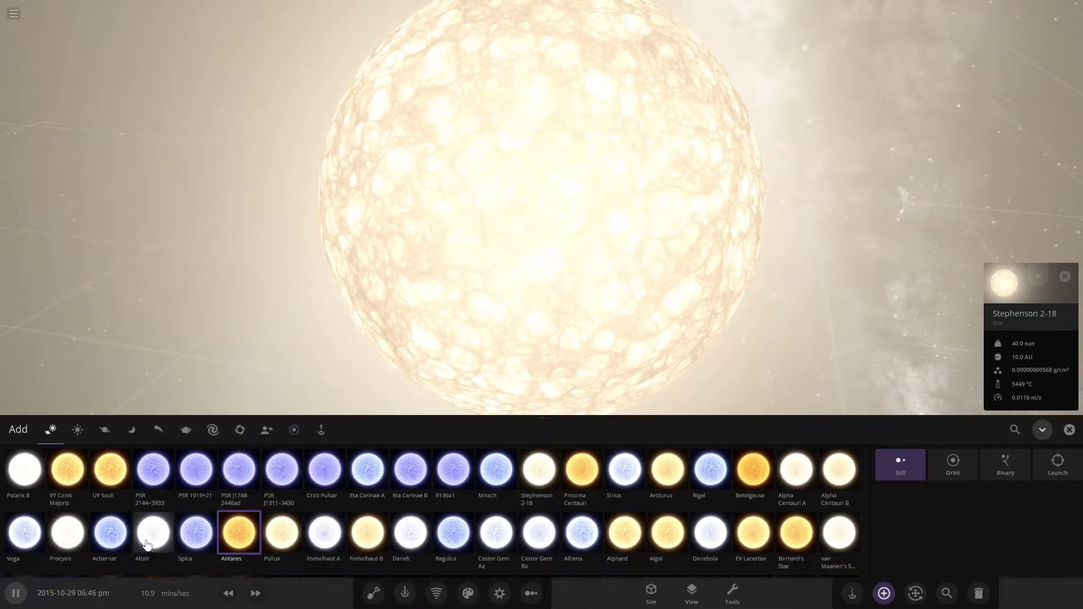
click(585, 476)
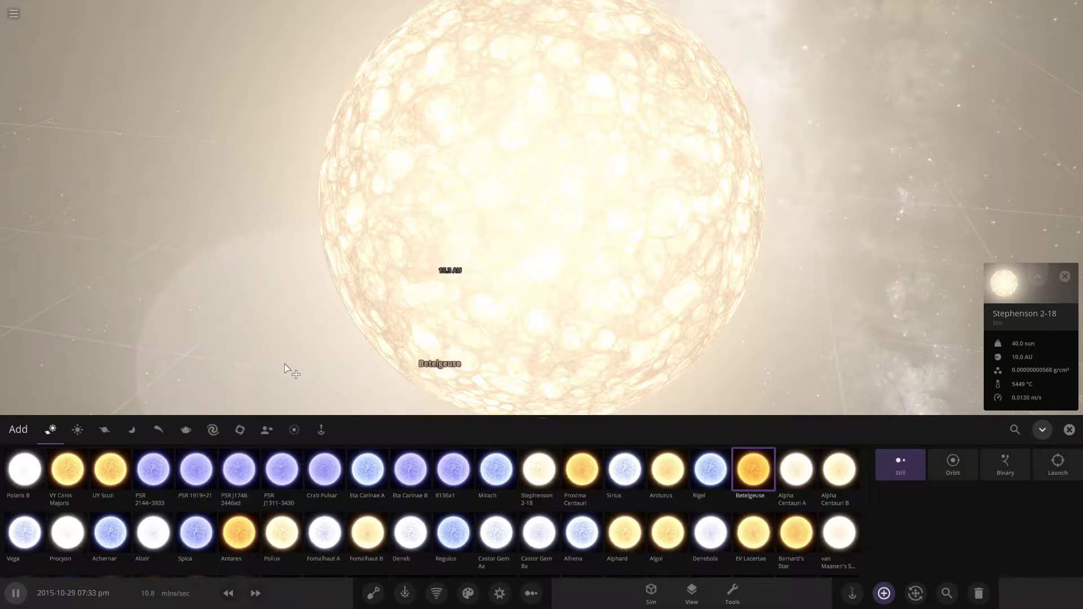
click(793, 544)
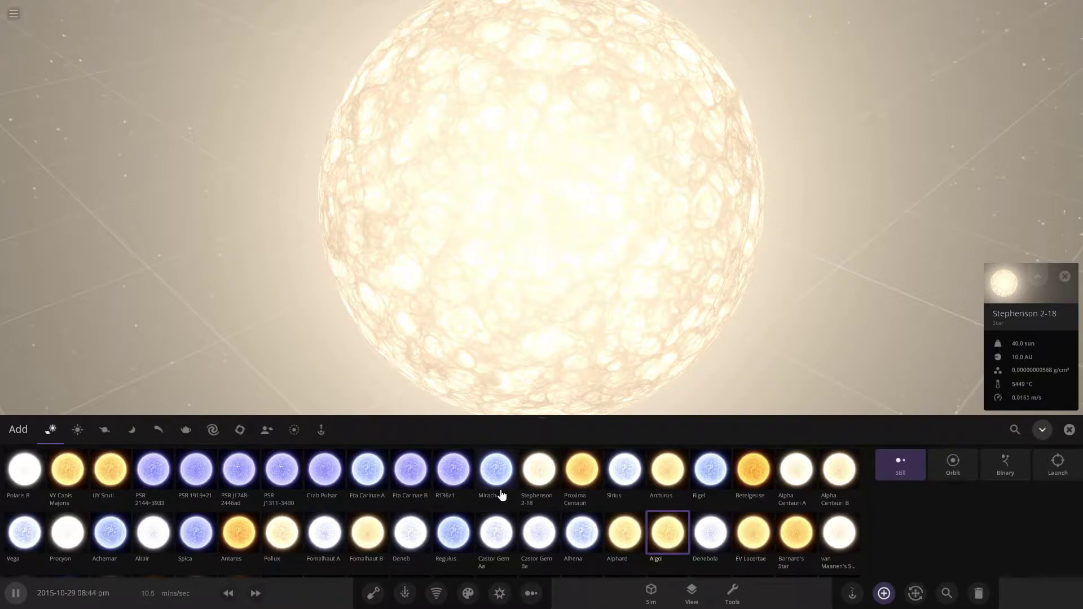
- Place Alphard in space beside Stephenson 2-18 and zoom to compare their sizes
scroll(365, 362, up, 3)
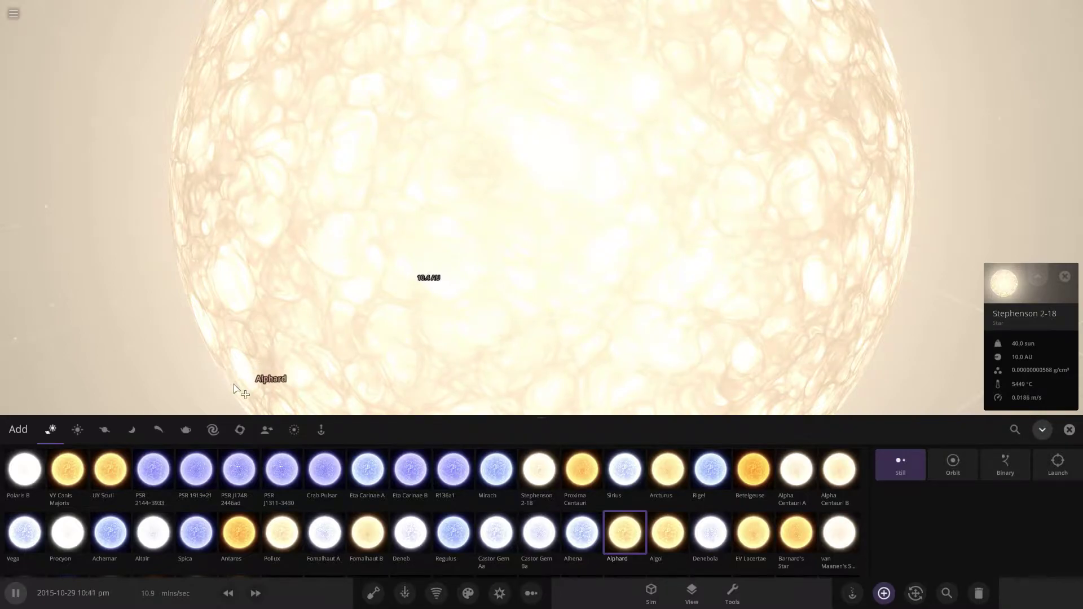
scroll(169, 392, down, 3)
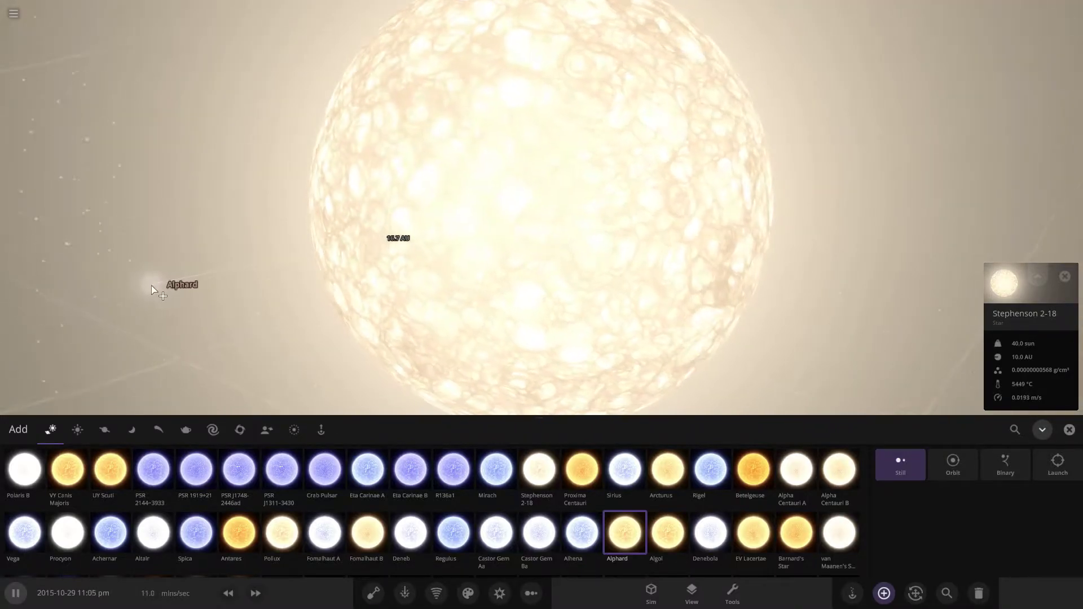
click(137, 346)
scroll(673, 500, down, 2)
scroll(673, 501, up, 2)
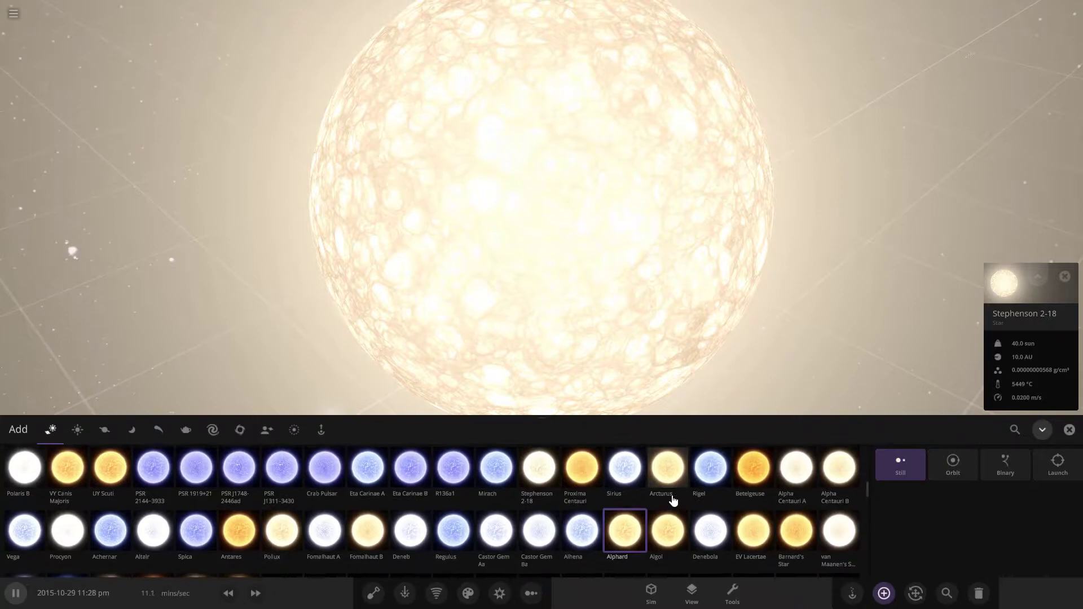
scroll(620, 494, down, 5)
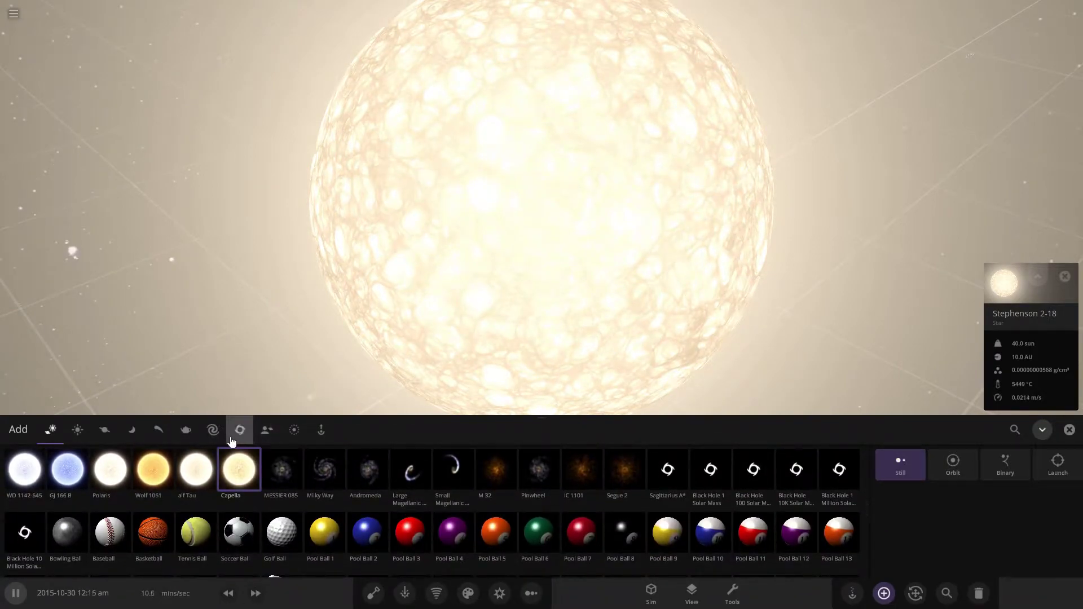
scroll(231, 441, up, 8)
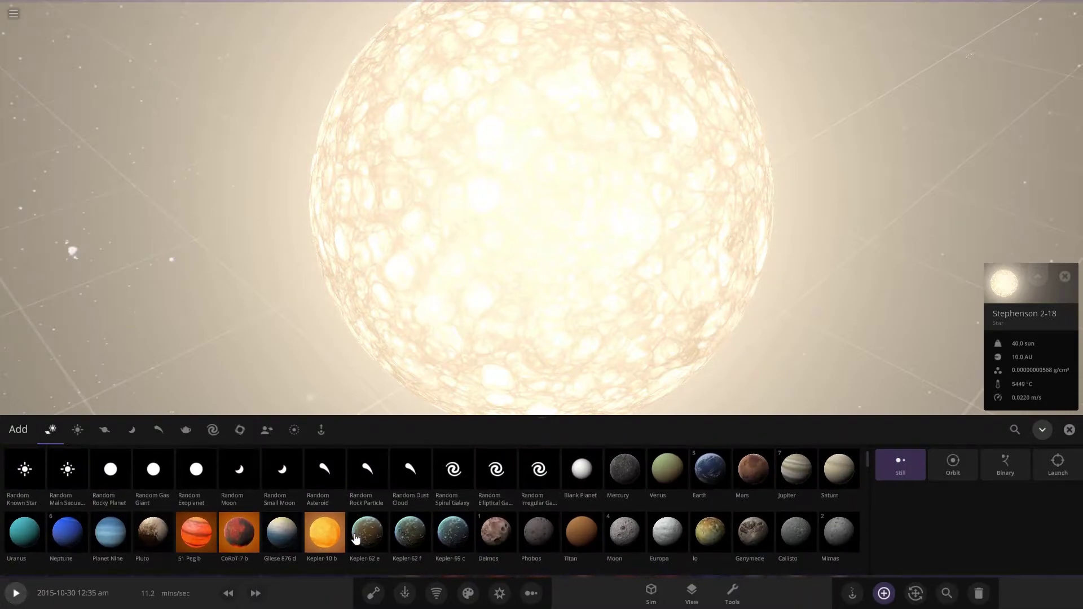
scroll(356, 538, down, 2)
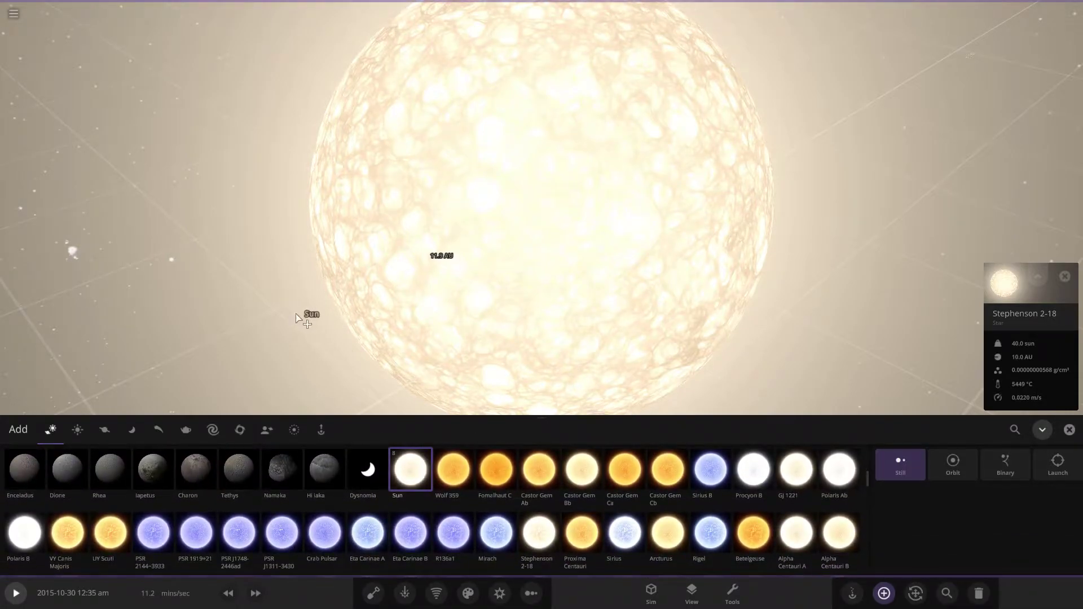
scroll(297, 319, up, 2)
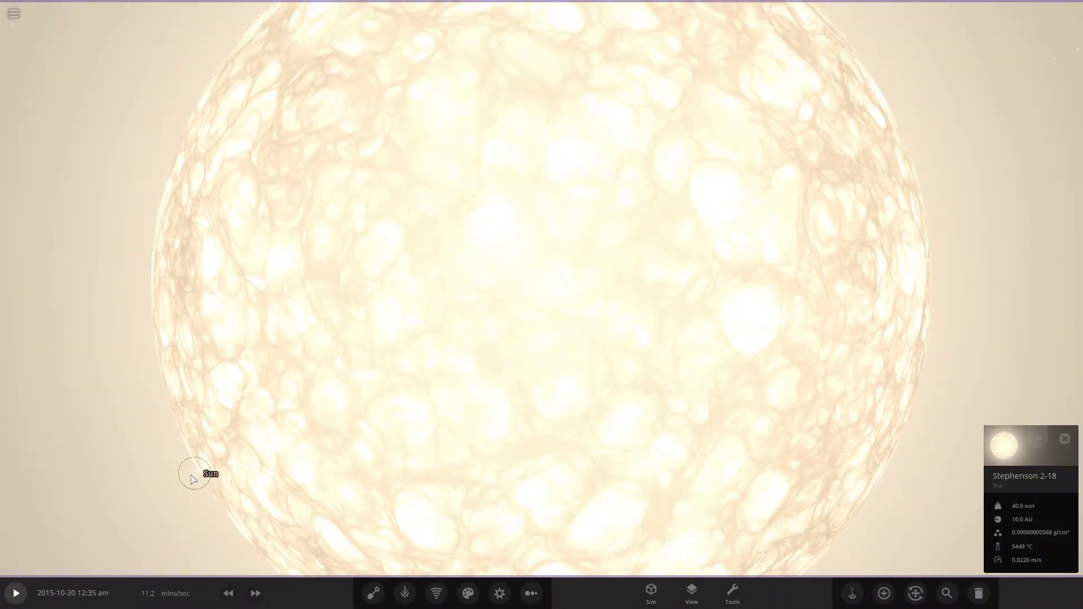
- Focus on the Sun, then zoom and orbit until it and Stephenson 2-18 both show
double_click(194, 474)
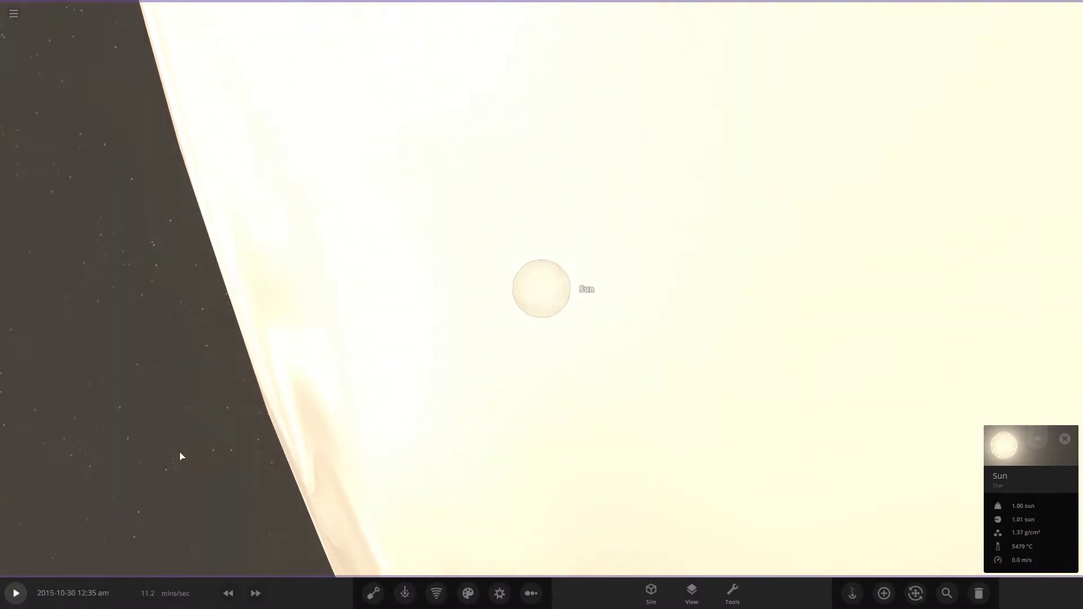
scroll(144, 492, down, 5)
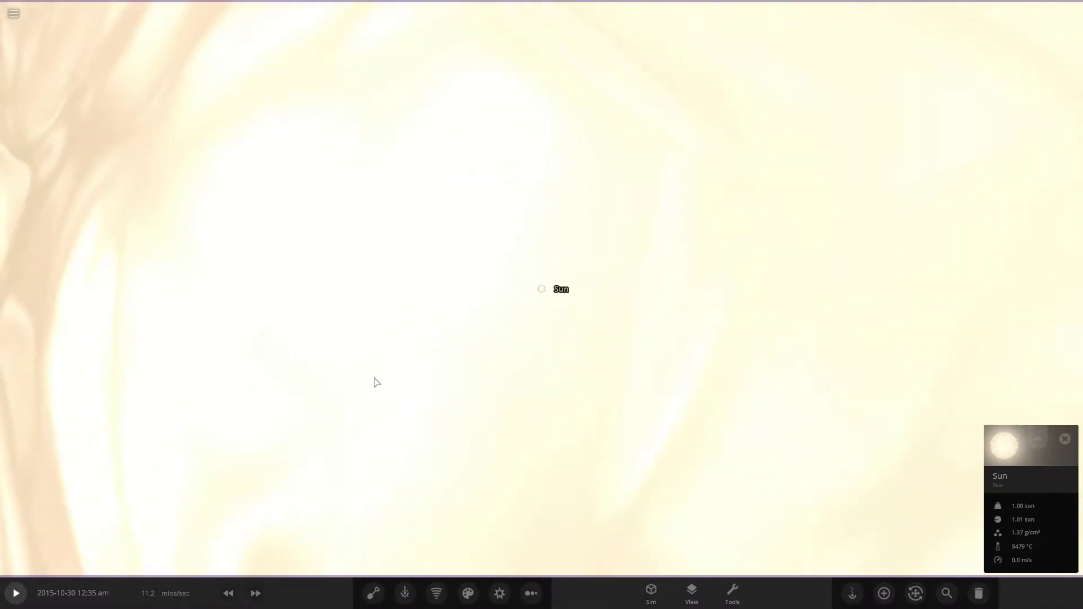
scroll(374, 379, up, 5)
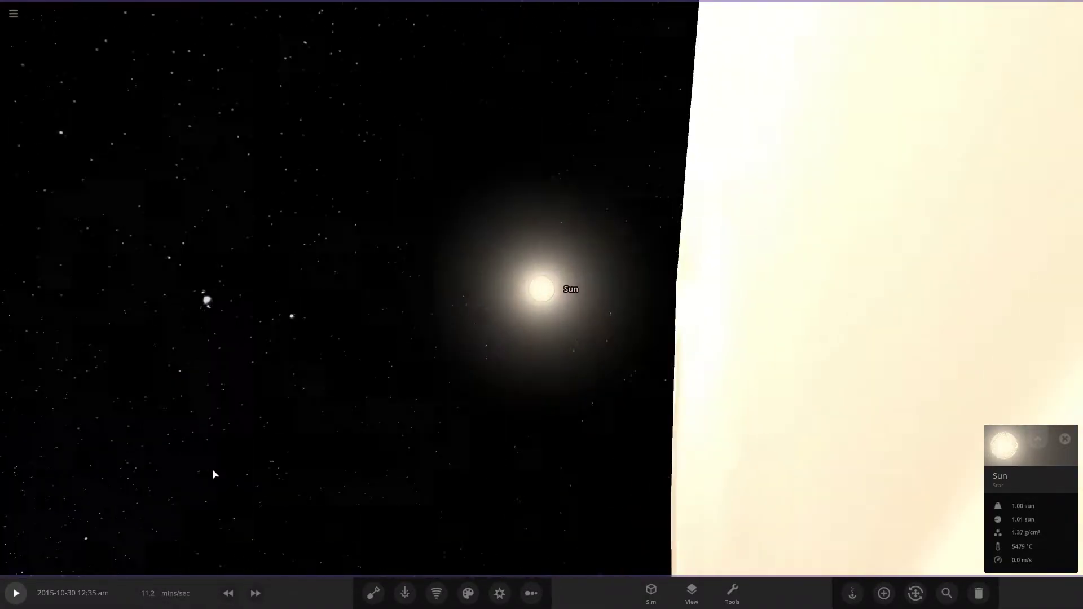
scroll(217, 471, up, 3)
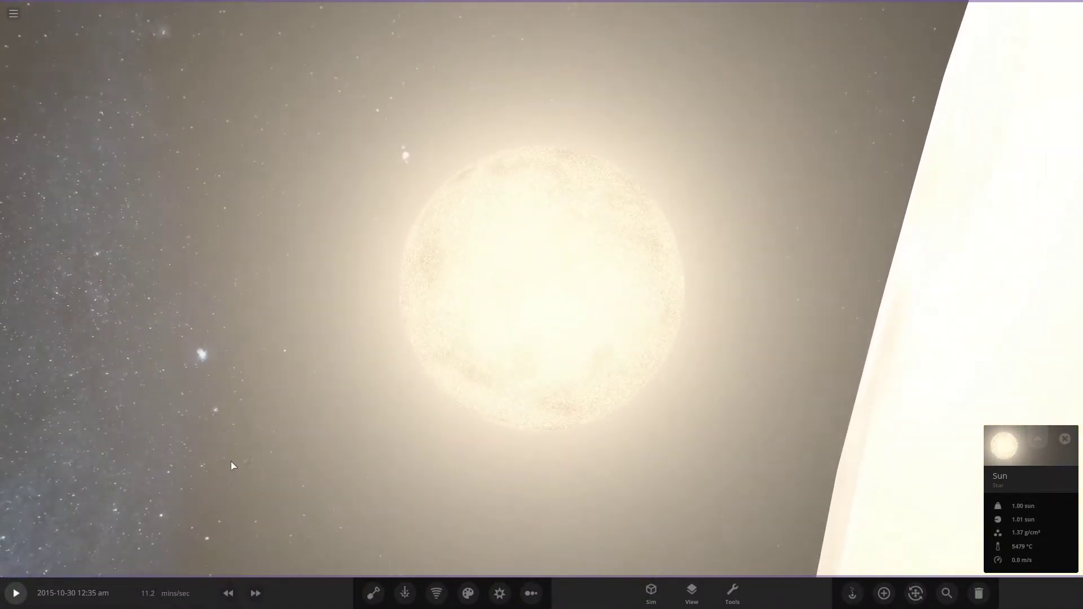
scroll(542, 339, down, 5)
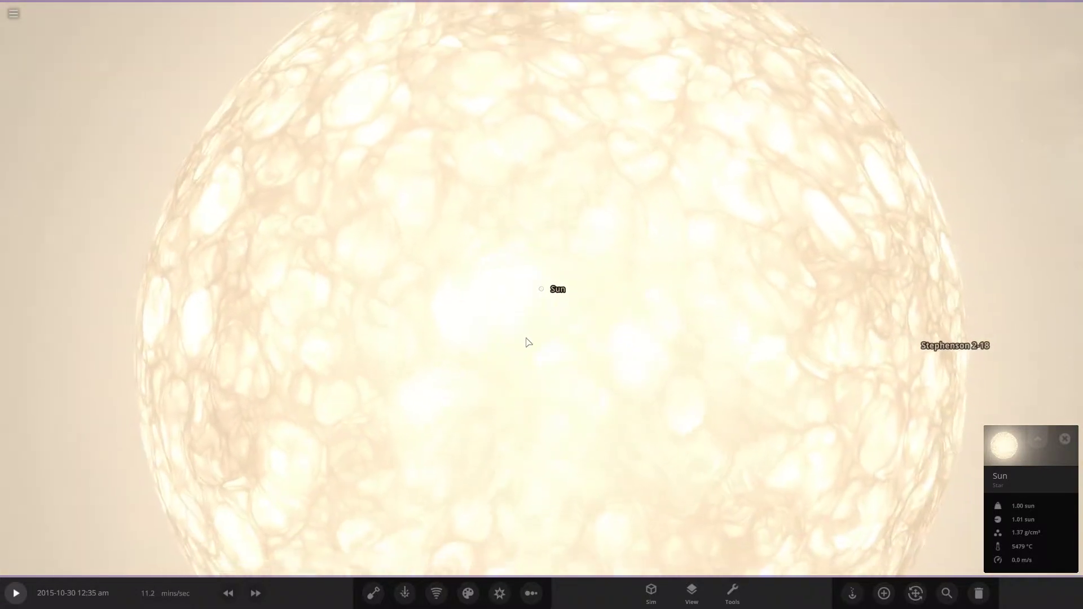
scroll(372, 517, down, 5)
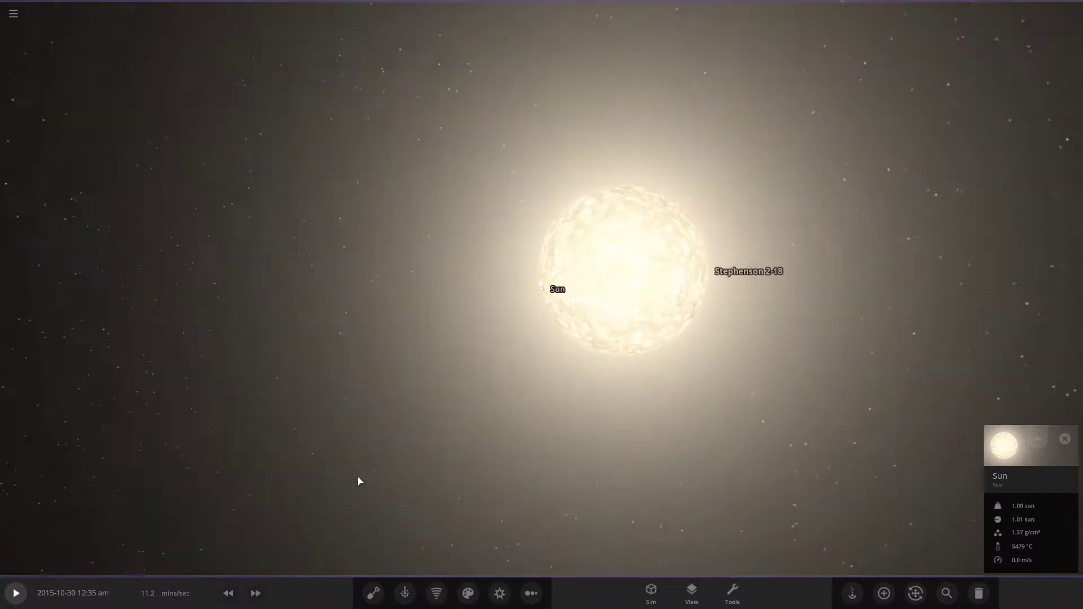
scroll(359, 479, up, 5)
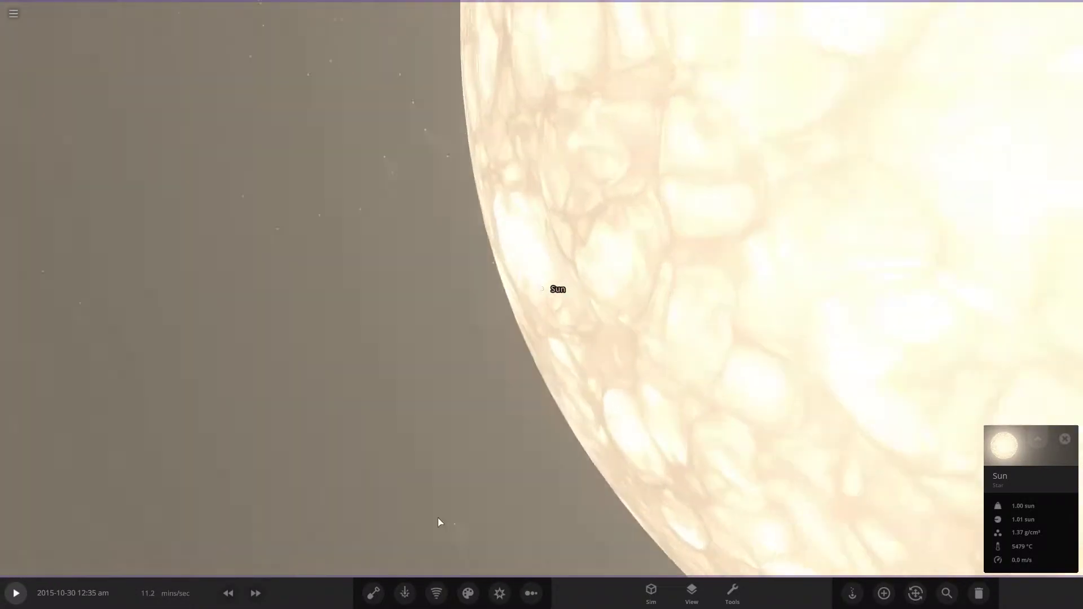
scroll(415, 332, down, 5)
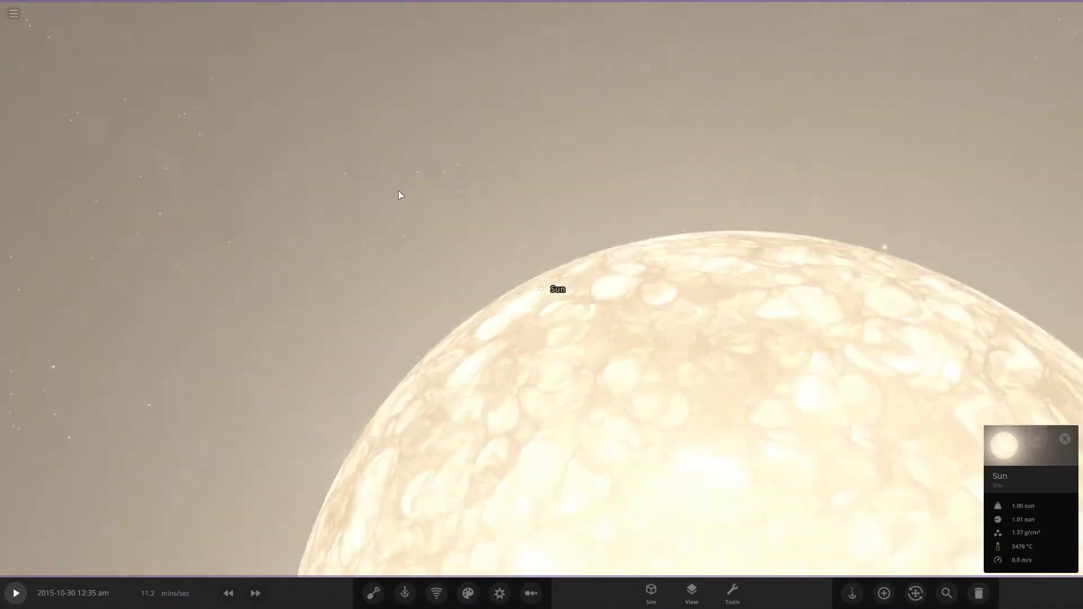
mouse_move(398, 195)
mouse_down()
mouse_move(242, 242)
mouse_move(265, 322)
mouse_move(358, 406)
mouse_move(375, 450)
mouse_move(332, 448)
mouse_move(293, 469)
mouse_move(316, 453)
mouse_move(289, 458)
mouse_move(291, 440)
mouse_up()
scroll(353, 446, down, 5)
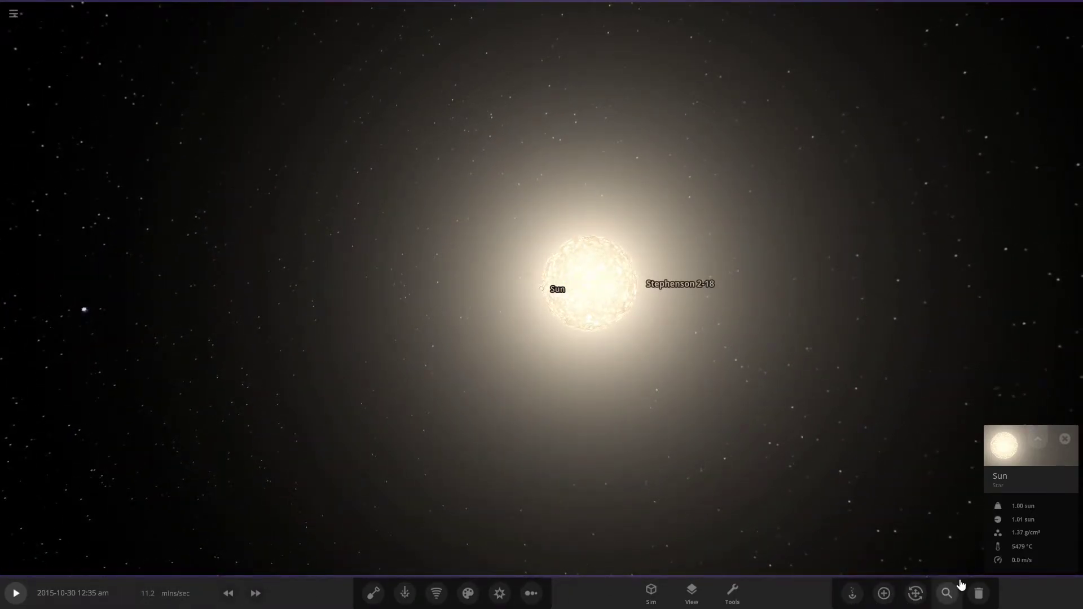
- Delete the Sun and Stephenson 2-18 with the trash tool
click(536, 289)
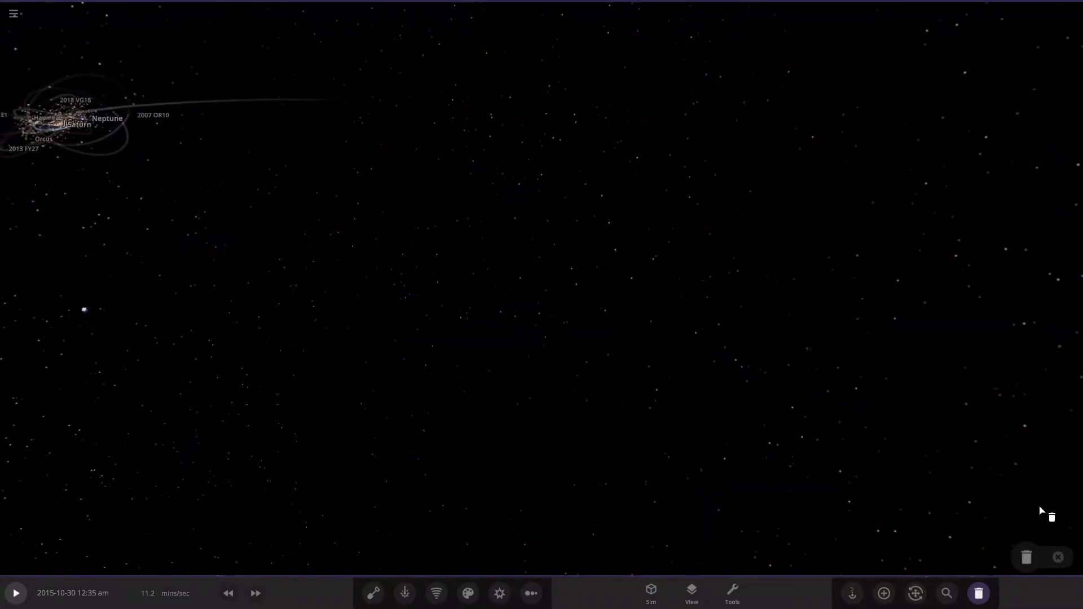
click(1059, 557)
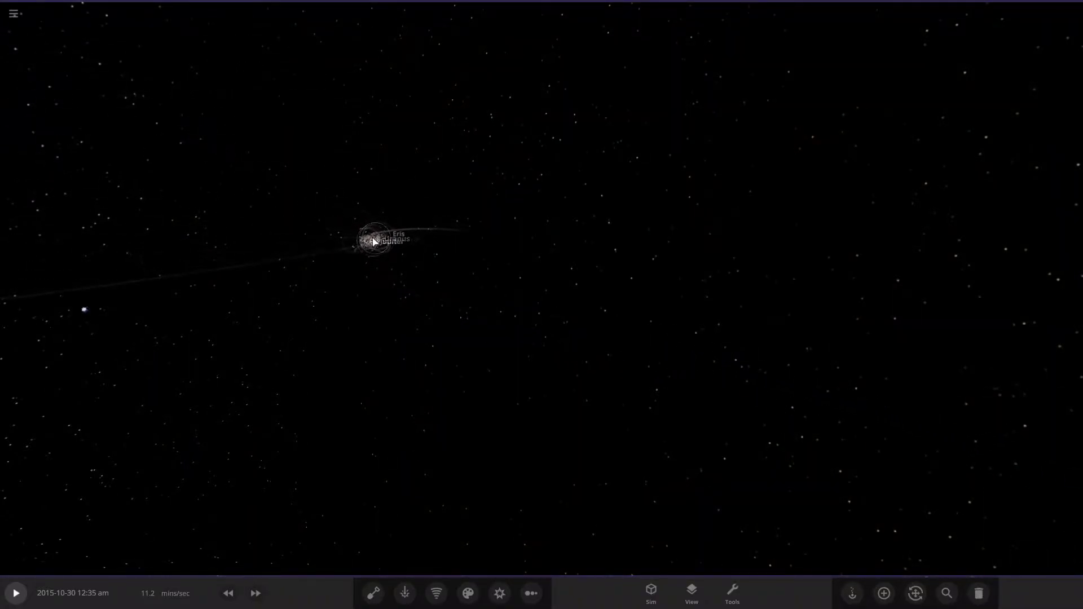
click(374, 242)
- Zoom into the inner solar system and select Earth
scroll(404, 395, up, 10)
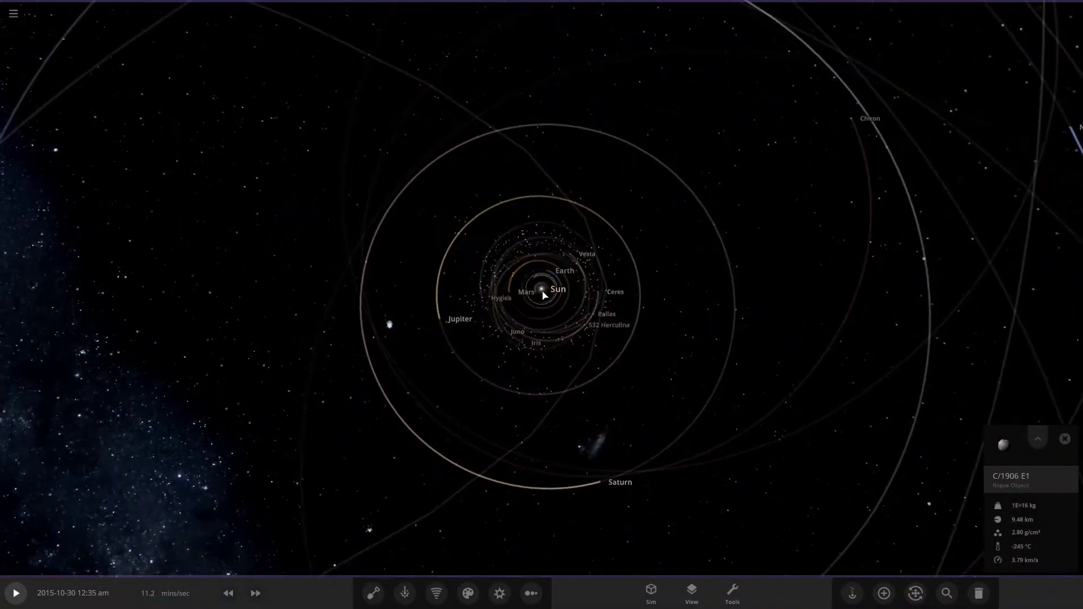
scroll(545, 295, up, 5)
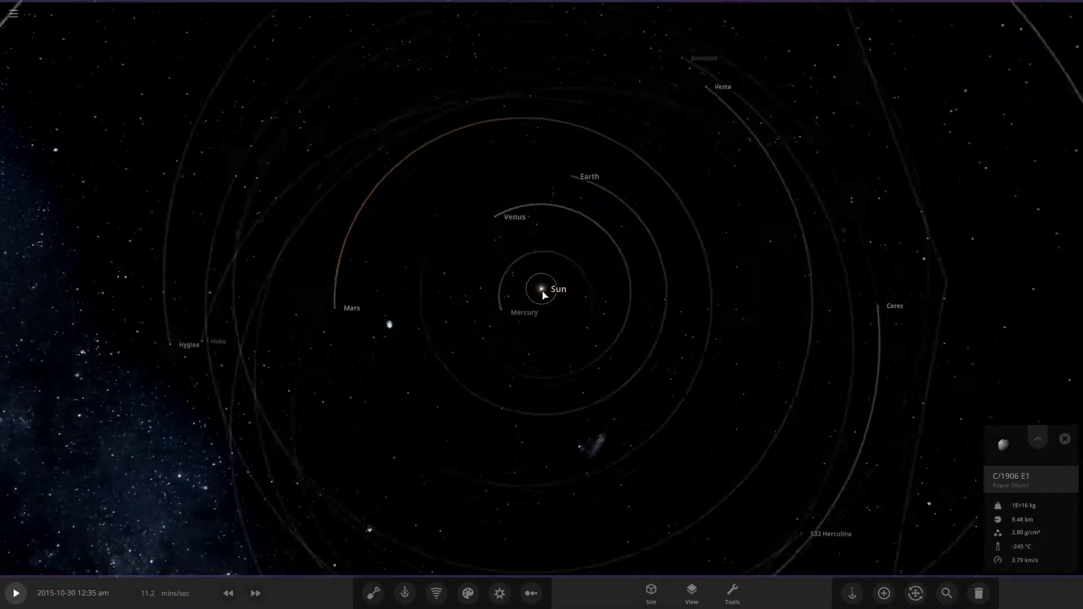
click(543, 291)
click(580, 154)
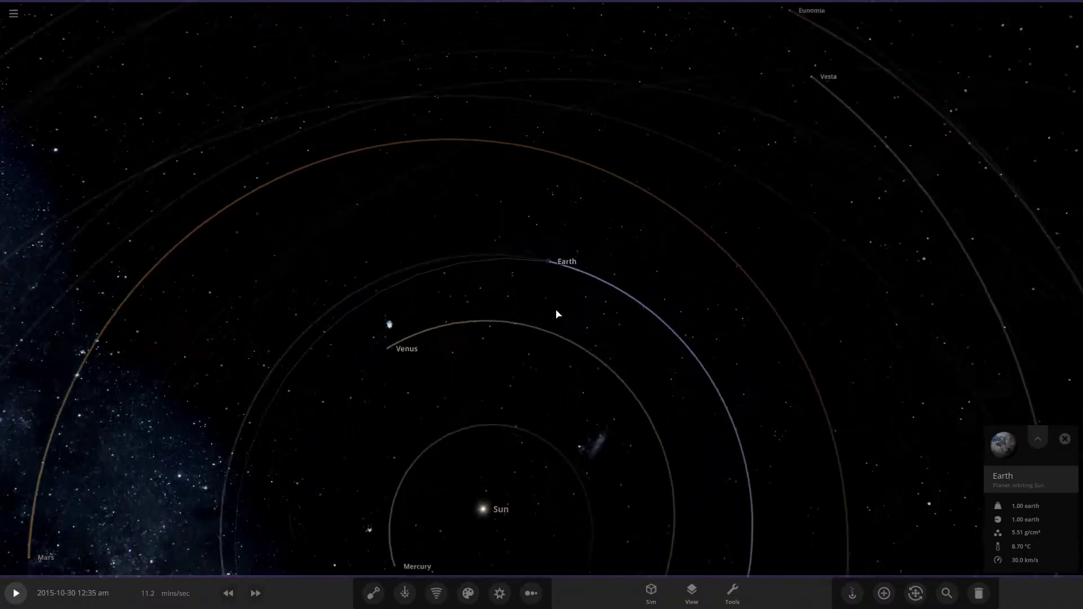
click(884, 593)
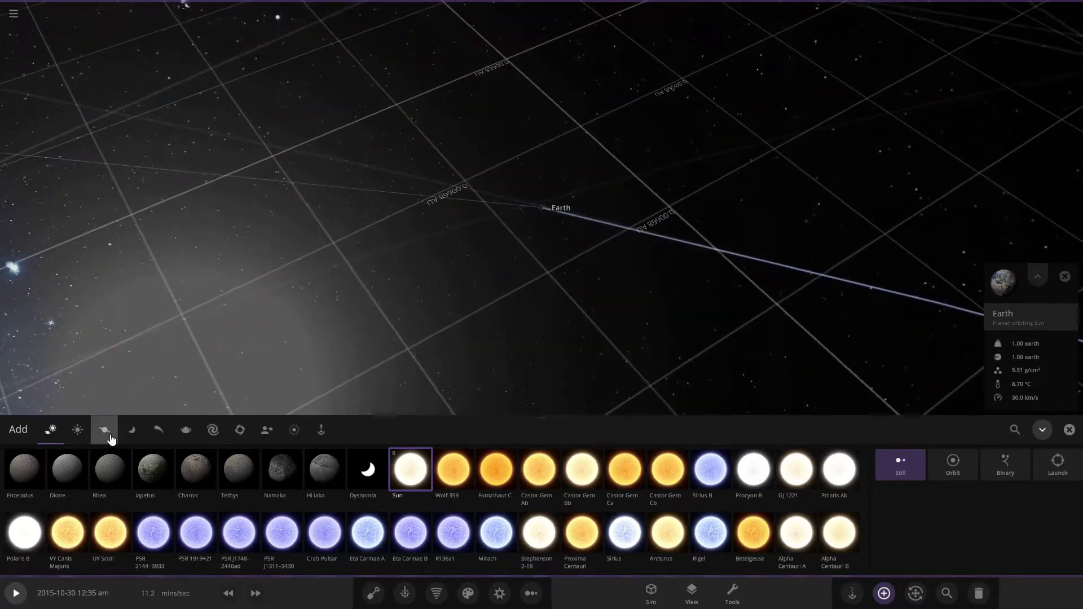
- Place a Random Rock Particle in orbit around Earth, then pull back to the orbit lines
click(133, 430)
click(52, 431)
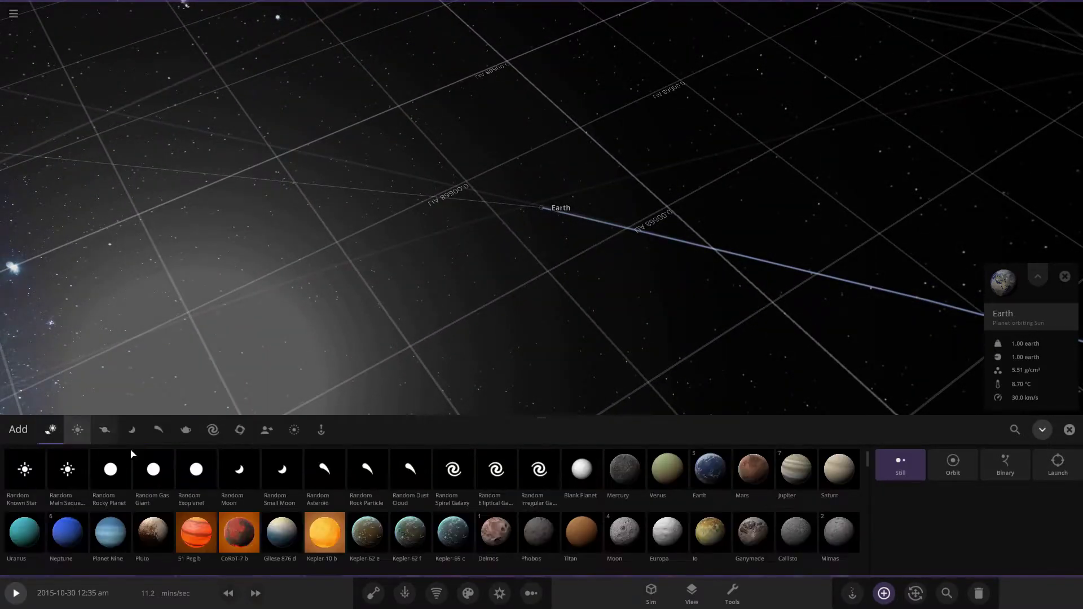
click(366, 470)
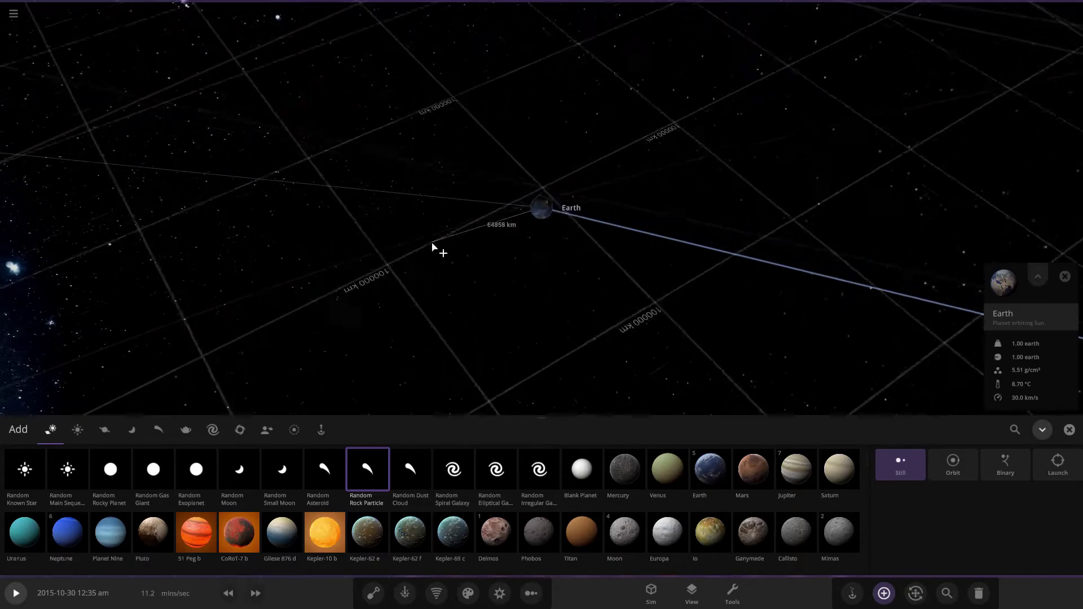
scroll(431, 247, up, 5)
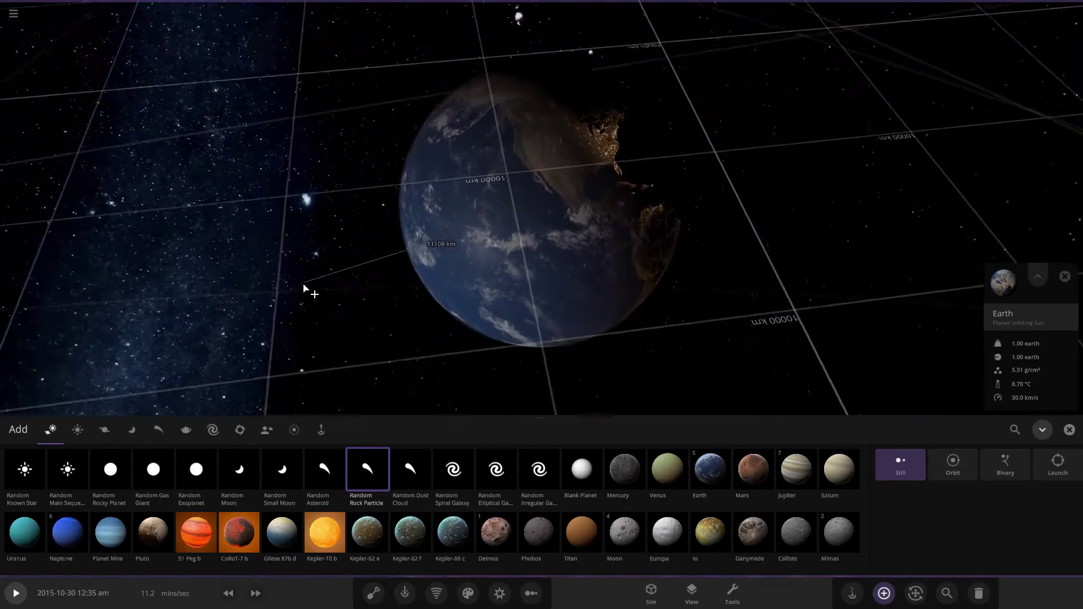
click(961, 478)
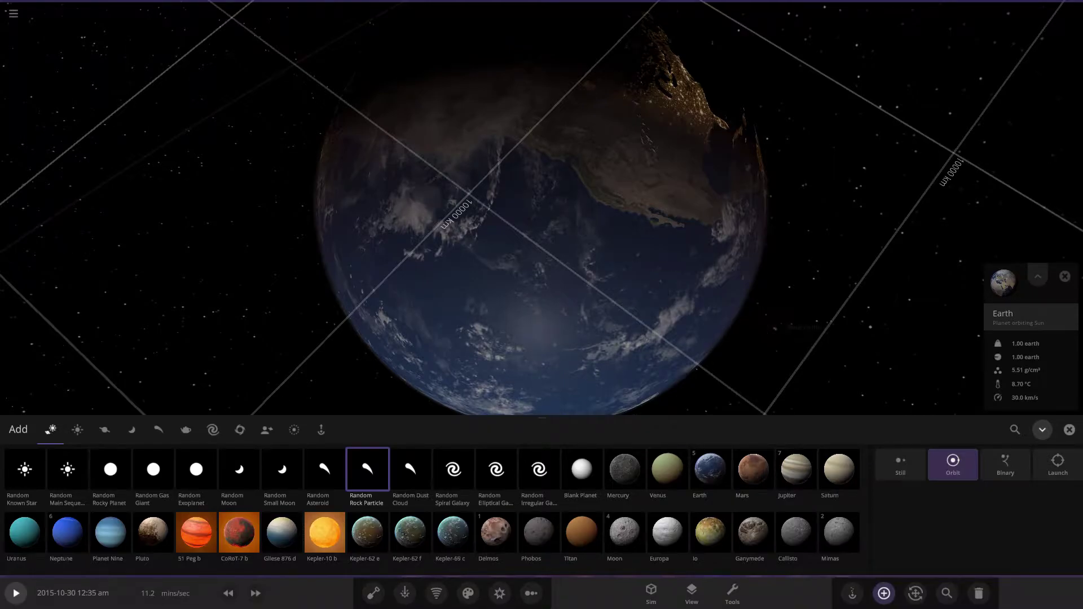
mouse_move(553, 257)
mouse_down()
mouse_move(321, 208)
mouse_move(165, 220)
mouse_move(5, 154)
mouse_move(236, 342)
mouse_up()
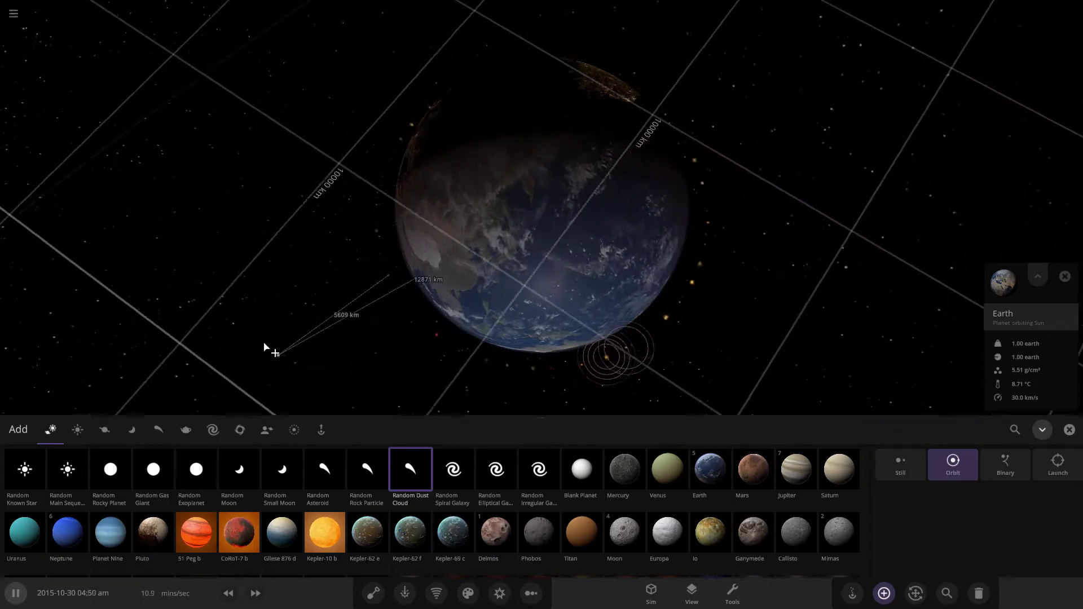
mouse_move(221, 316)
mouse_down()
mouse_move(189, 120)
mouse_move(189, 155)
mouse_up()
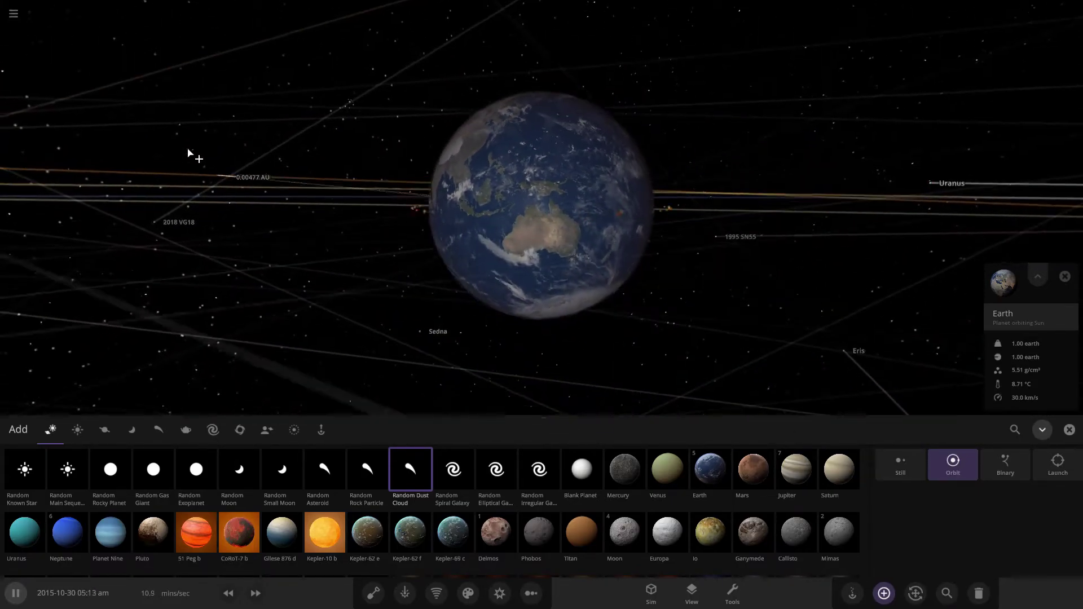
- Stop adding objects, land on Earth's surface to look around the sky, then return to space
key(Escape)
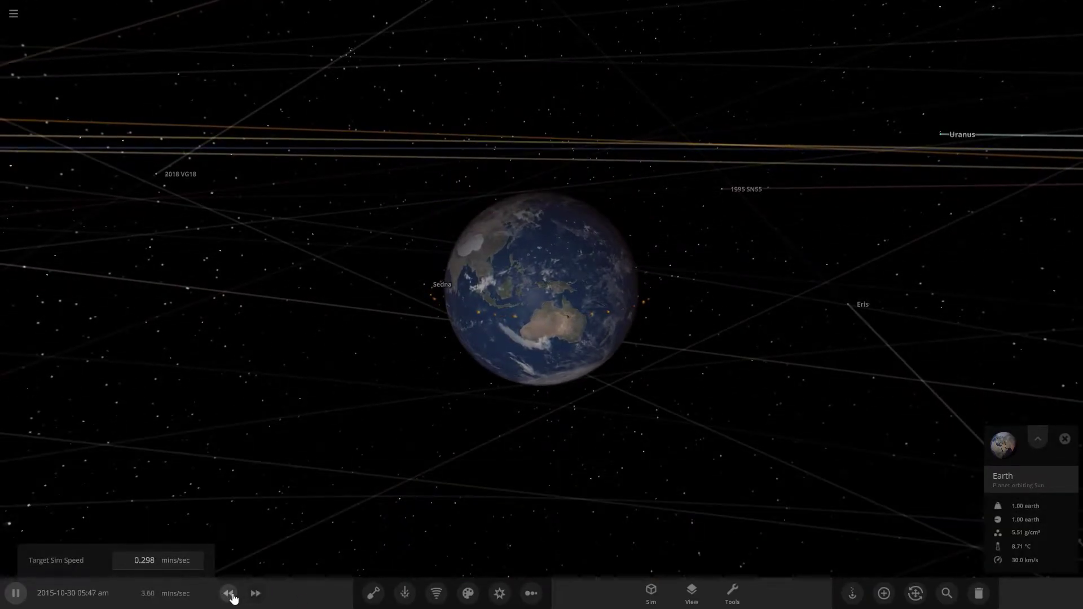
scroll(580, 358, up, 3)
scroll(440, 321, up, 3)
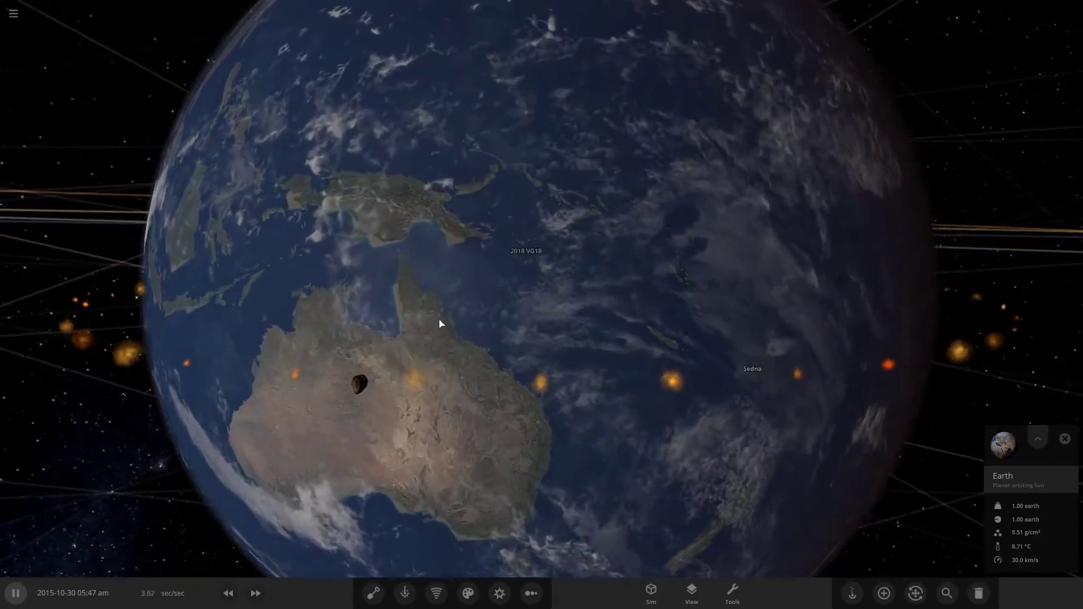
scroll(412, 306, up, 2)
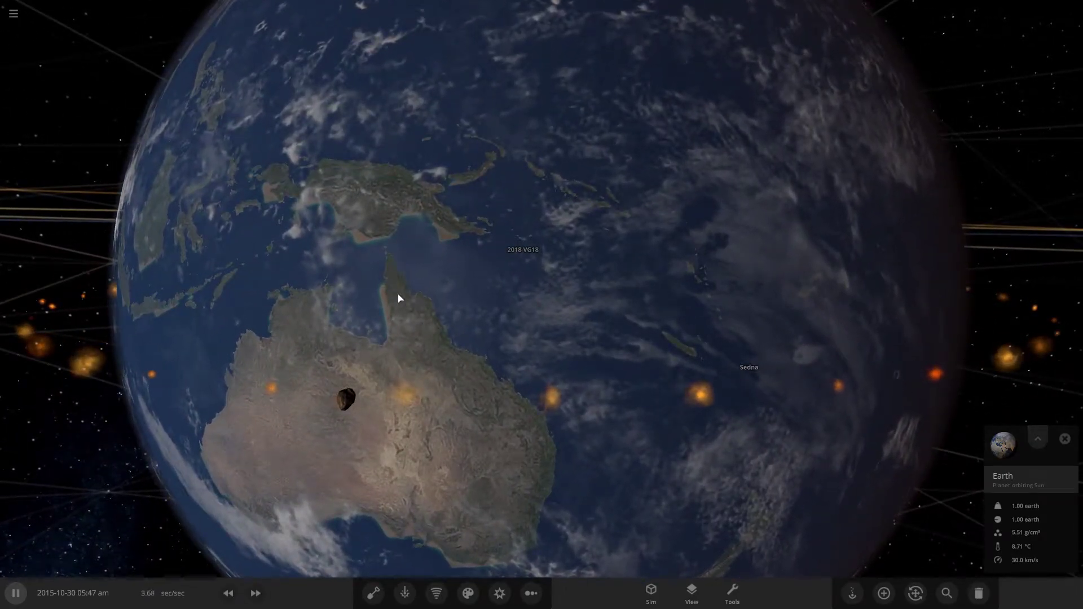
key(c)
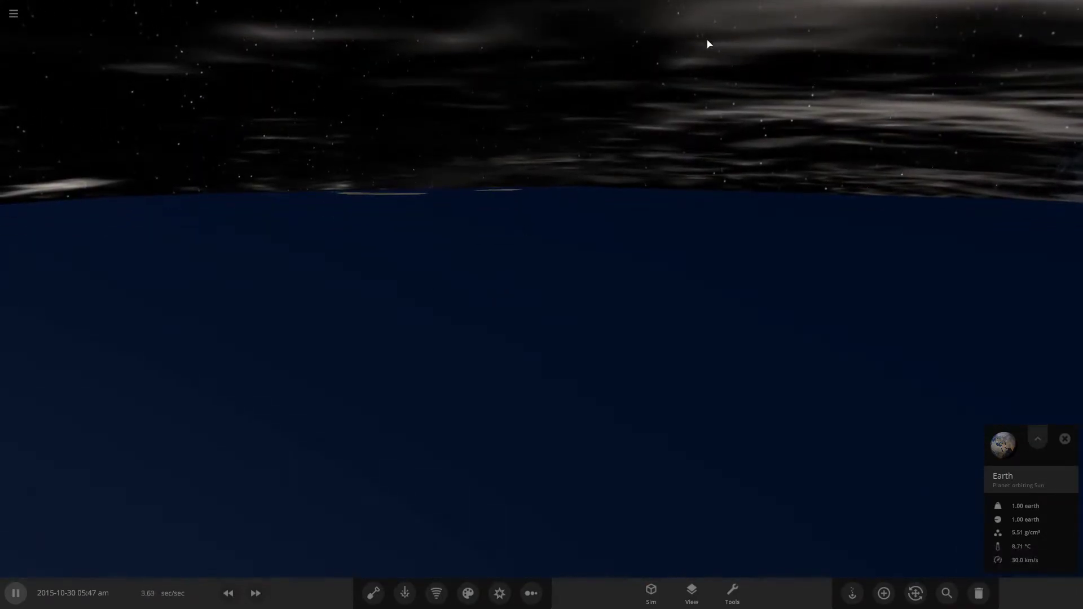
mouse_move(709, 44)
mouse_down()
mouse_move(691, 184)
mouse_move(824, 356)
mouse_up()
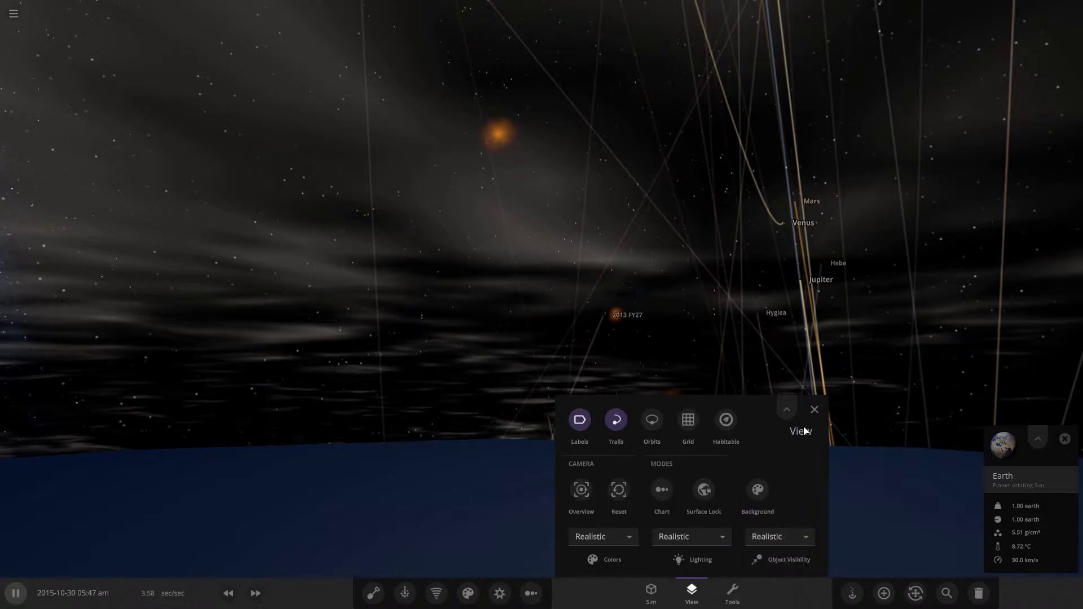
drag(765, 375, 260, 275)
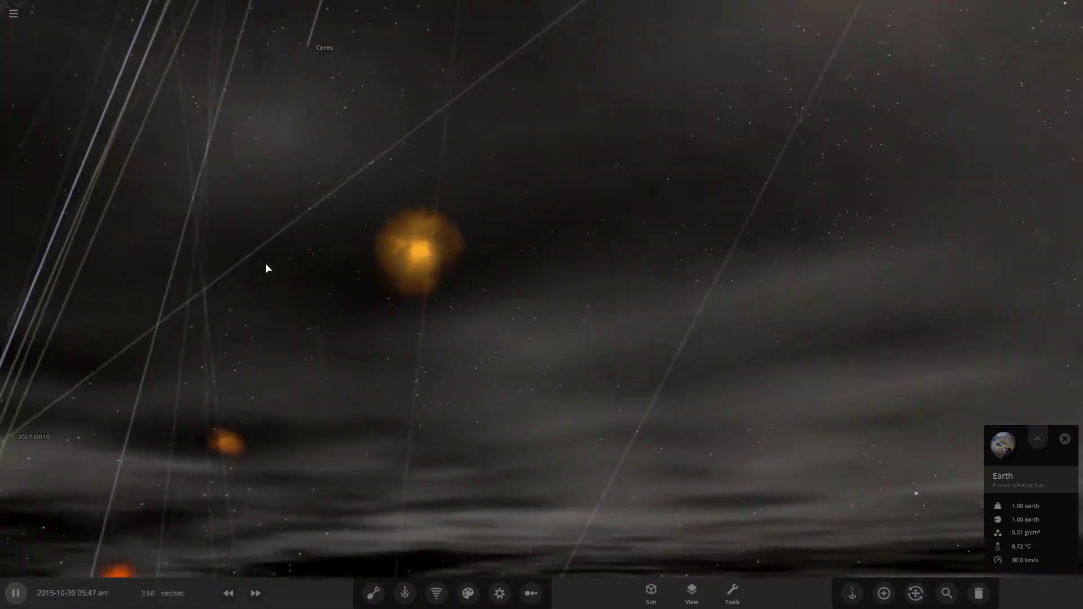
key(c)
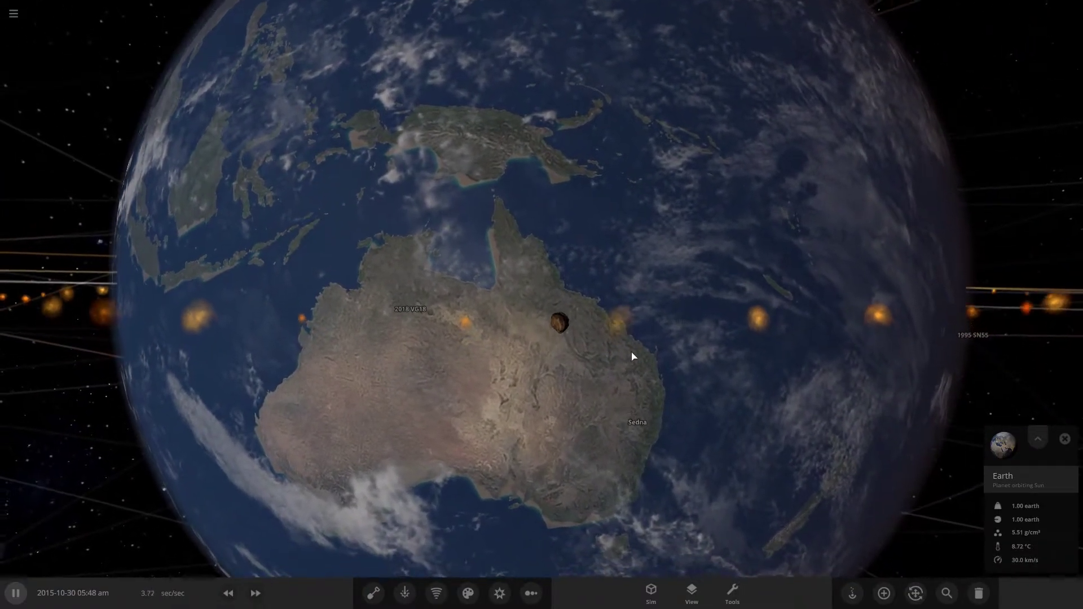
- Land on Earth again to view the stars and Milky Way, then return to space near Earth
key(c)
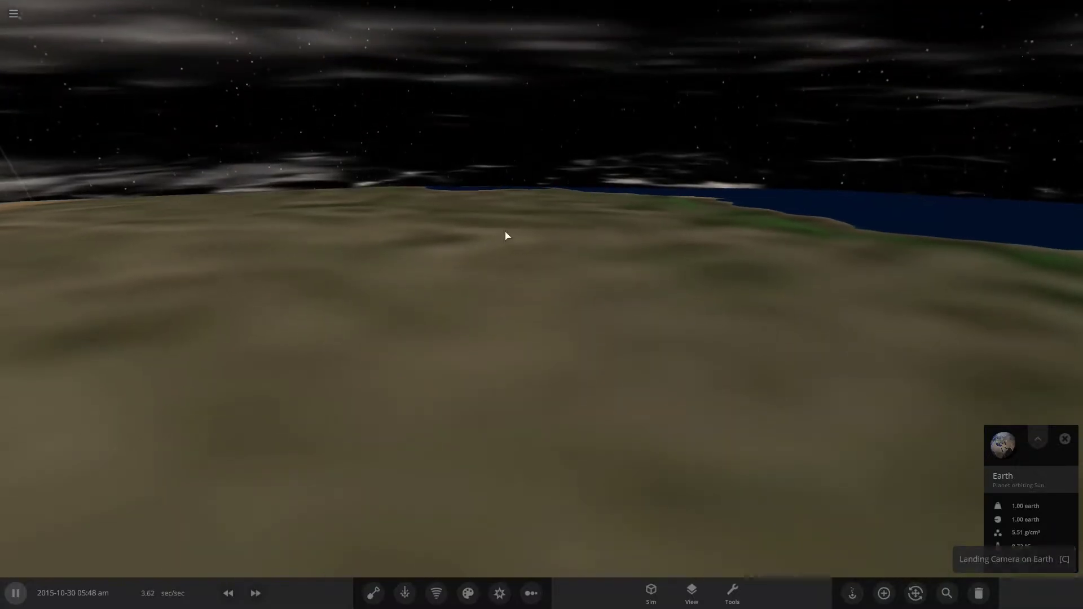
mouse_move(686, 144)
mouse_down()
mouse_move(583, 251)
mouse_move(563, 152)
mouse_move(678, 178)
mouse_move(829, 186)
mouse_move(821, 137)
mouse_move(513, 176)
mouse_up()
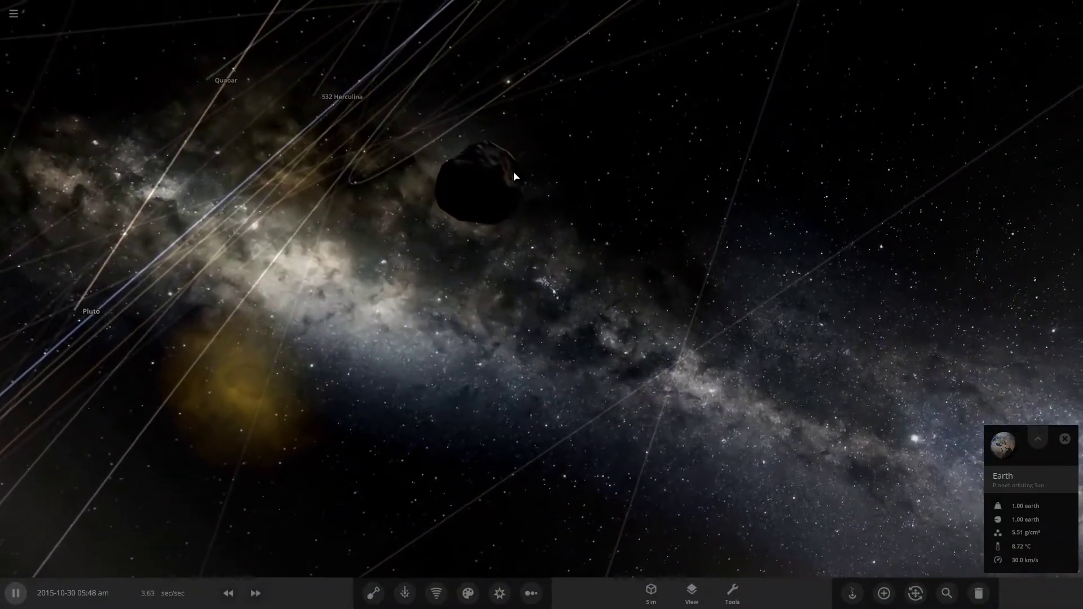
mouse_move(410, 261)
mouse_down()
mouse_move(401, 290)
mouse_move(331, 261)
mouse_move(193, 573)
mouse_up()
click(191, 593)
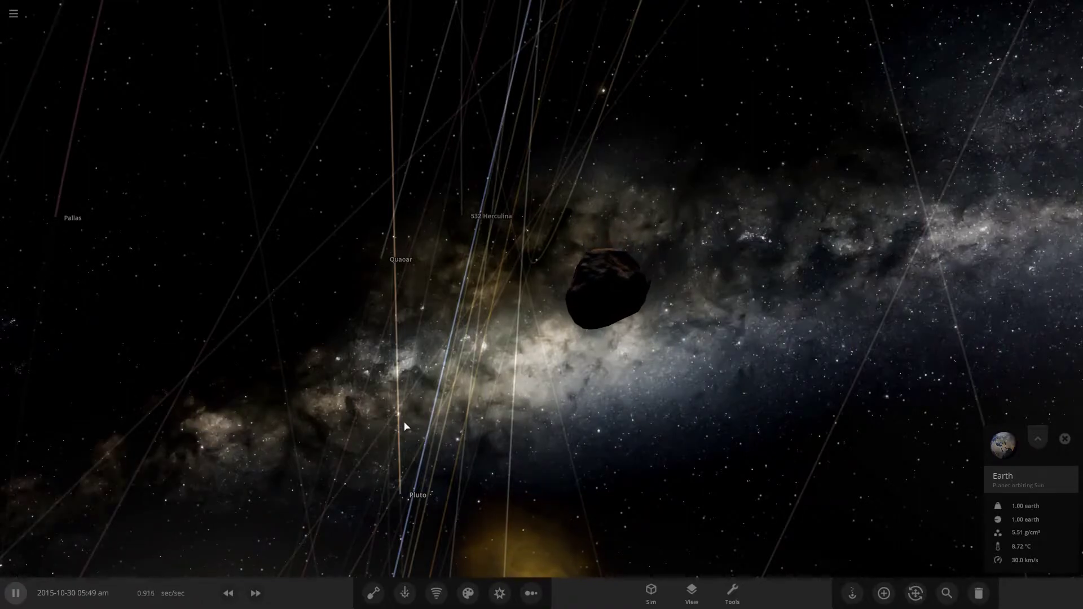
mouse_move(405, 426)
mouse_down()
mouse_move(481, 476)
mouse_move(445, 537)
mouse_move(511, 473)
mouse_move(689, 409)
mouse_move(1001, 476)
mouse_move(979, 242)
mouse_move(580, 92)
mouse_move(556, 99)
mouse_move(533, 327)
mouse_move(581, 150)
mouse_move(561, 176)
mouse_move(634, 393)
mouse_up()
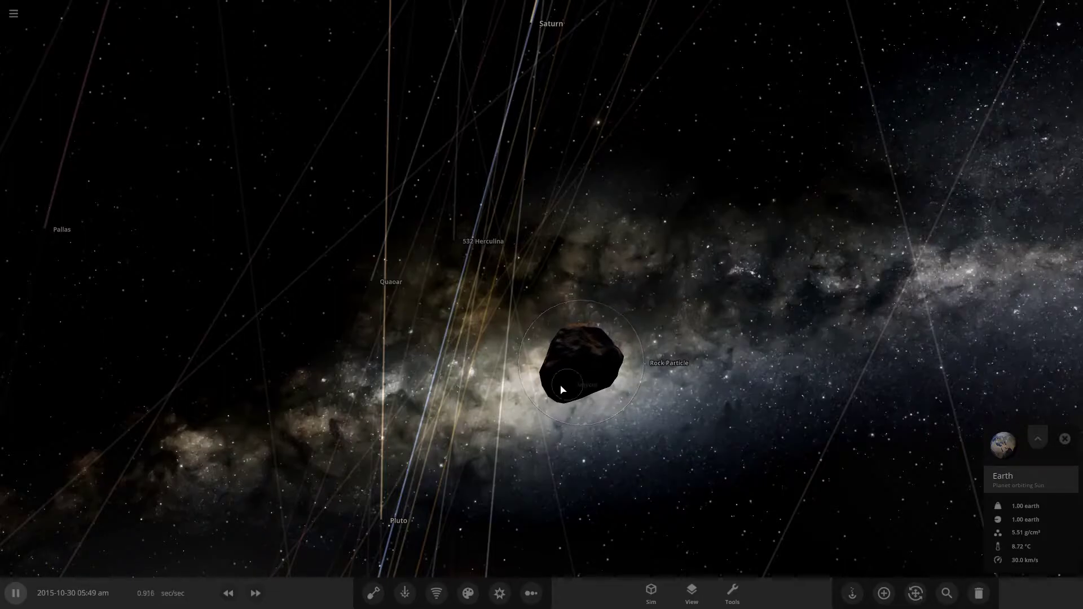
key(c)
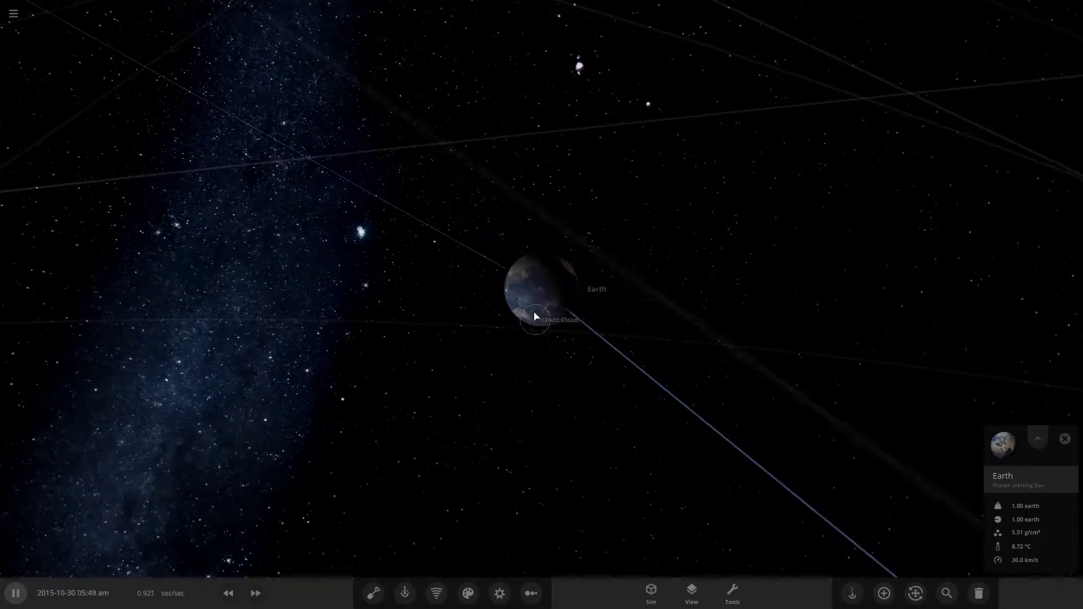
scroll(535, 317, up, 5)
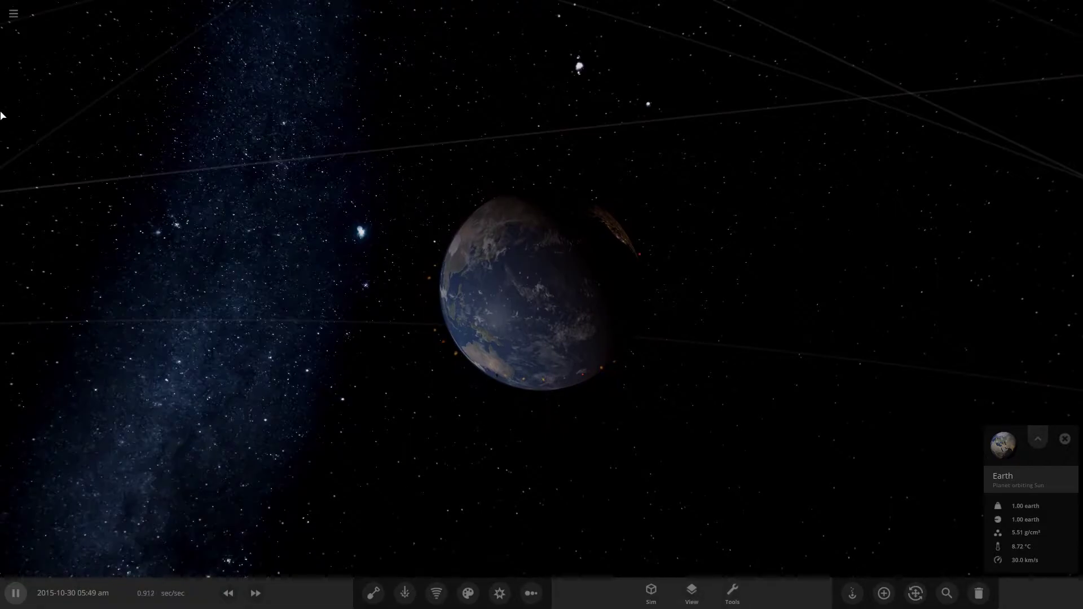
- Load Western Constellations from the simulations menu's Constellations tab
click(12, 12)
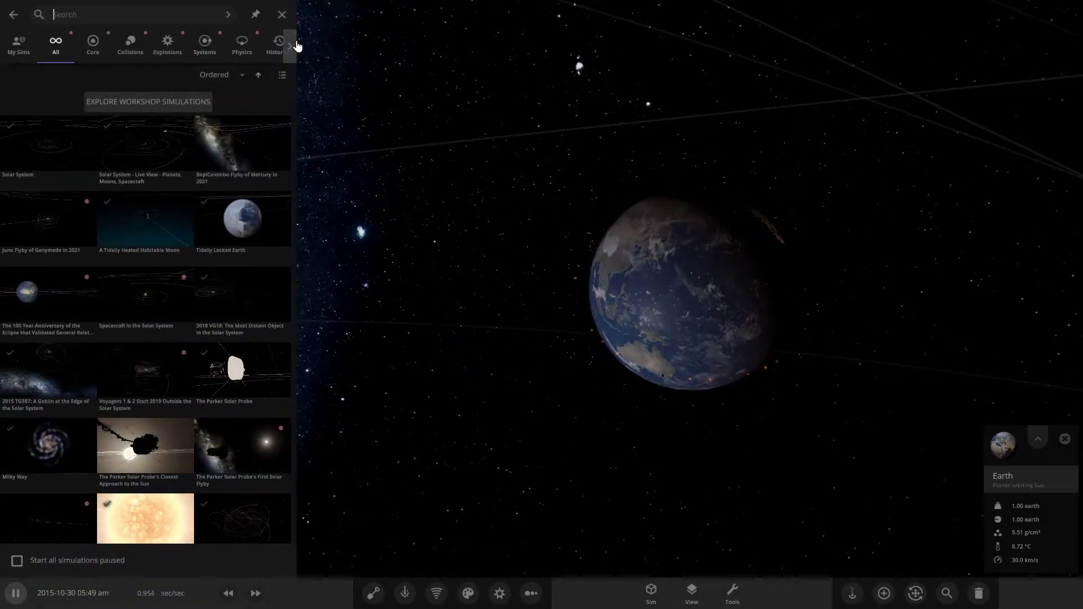
click(127, 46)
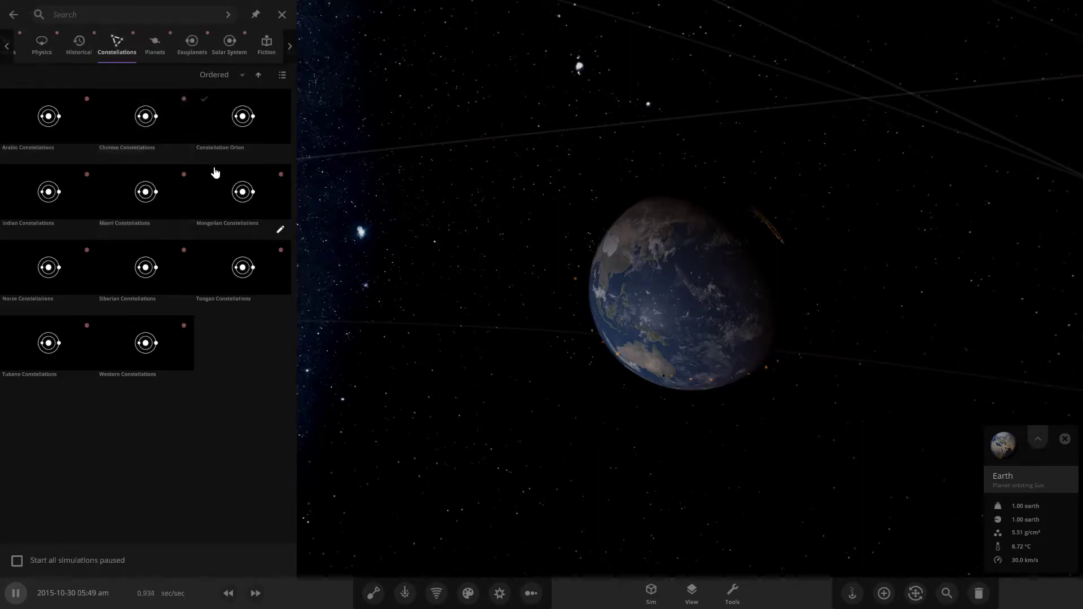
click(122, 342)
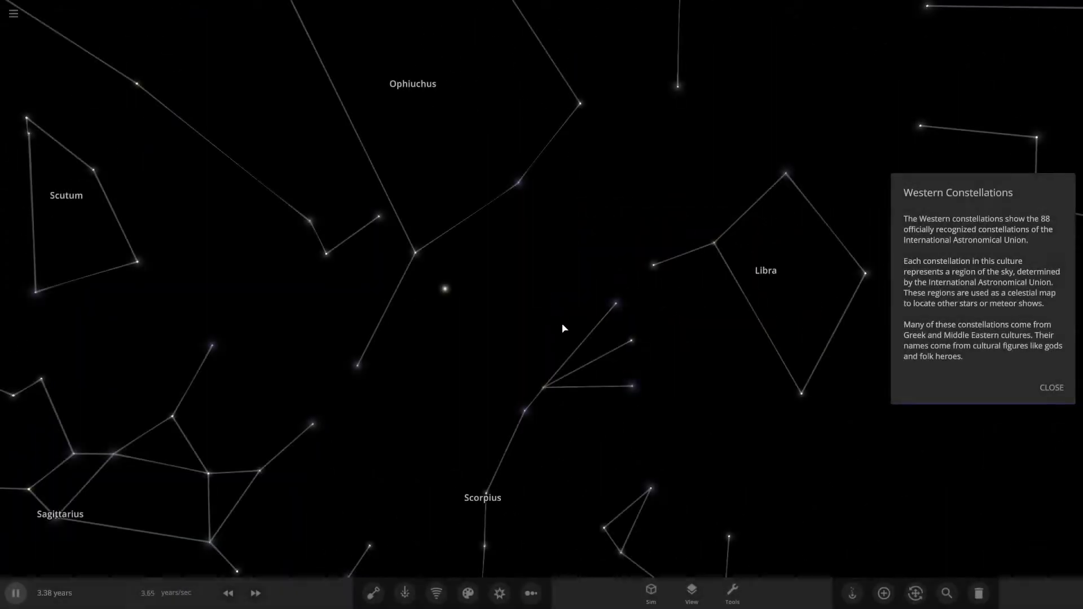
- Rotate the sky toward other constellations and close the Western Constellations description
mouse_move(561, 329)
mouse_down()
mouse_move(387, 387)
mouse_move(225, 399)
mouse_up()
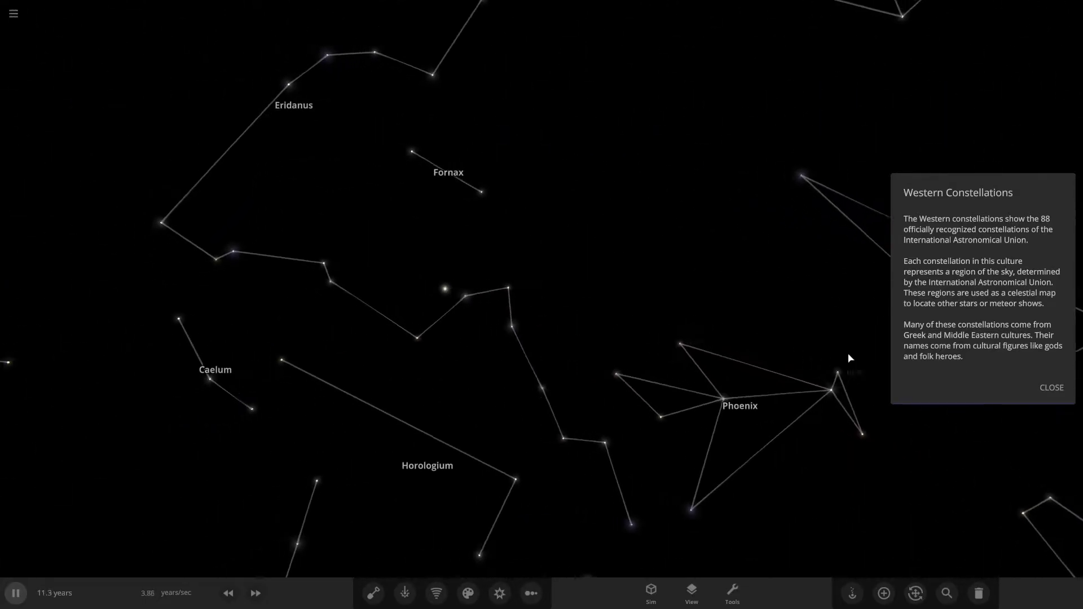
click(1048, 388)
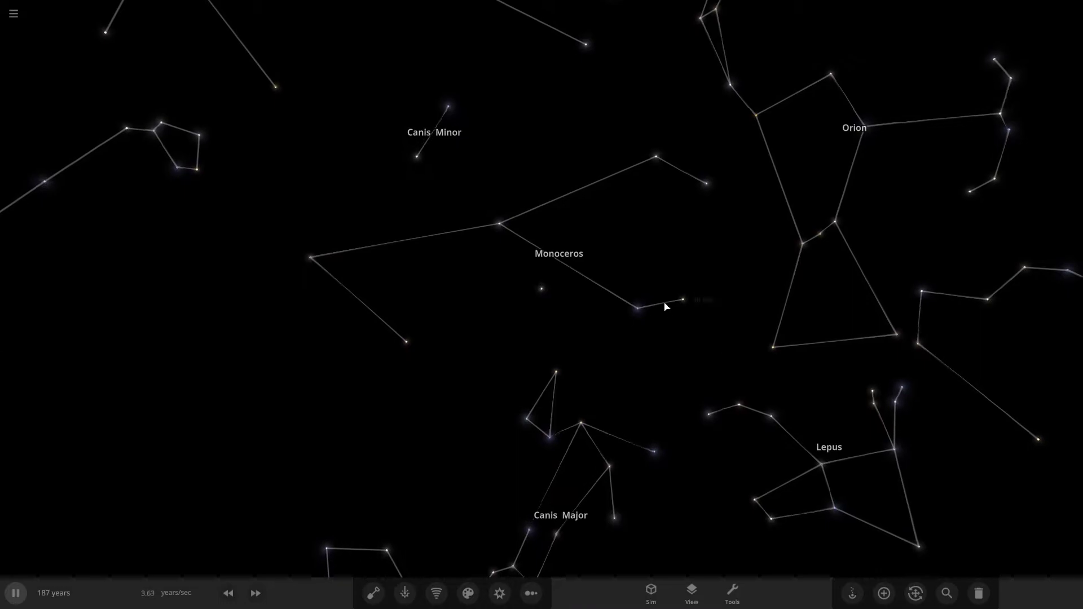
- Zoom far out to see the constellation lines converge, then zoom back in near Canis Major
scroll(617, 351, down, 5)
scroll(617, 358, down, 5)
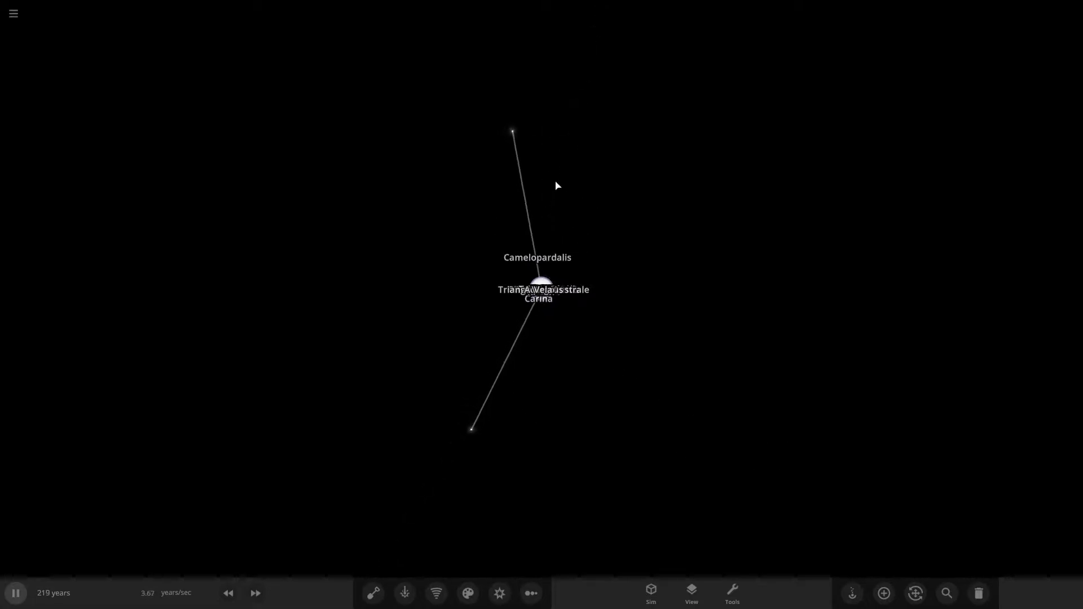
scroll(763, 296, up, 5)
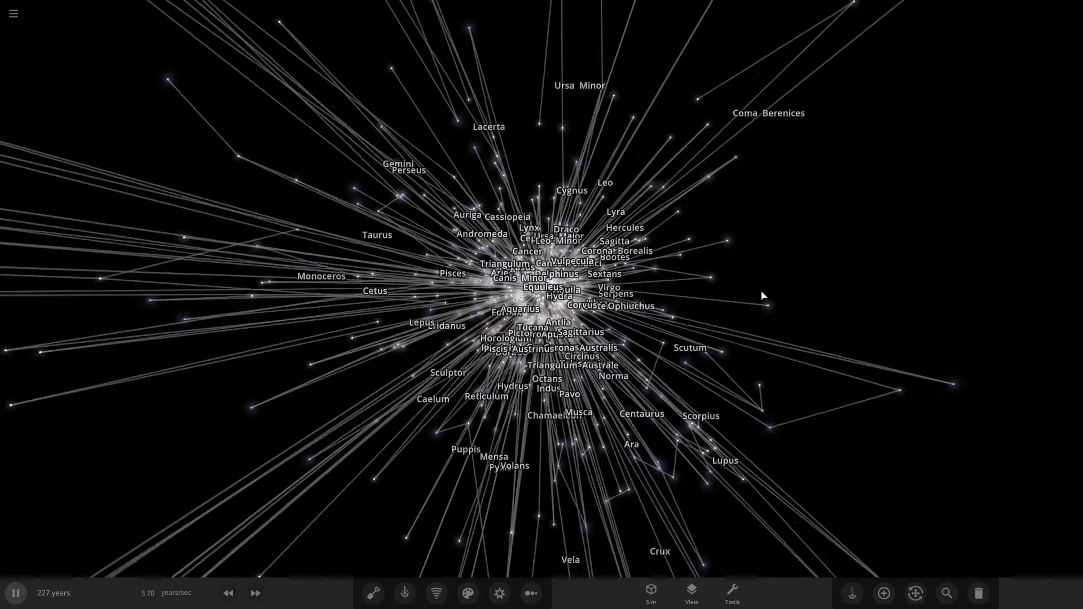
scroll(763, 296, down, 5)
scroll(1057, 361, up, 3)
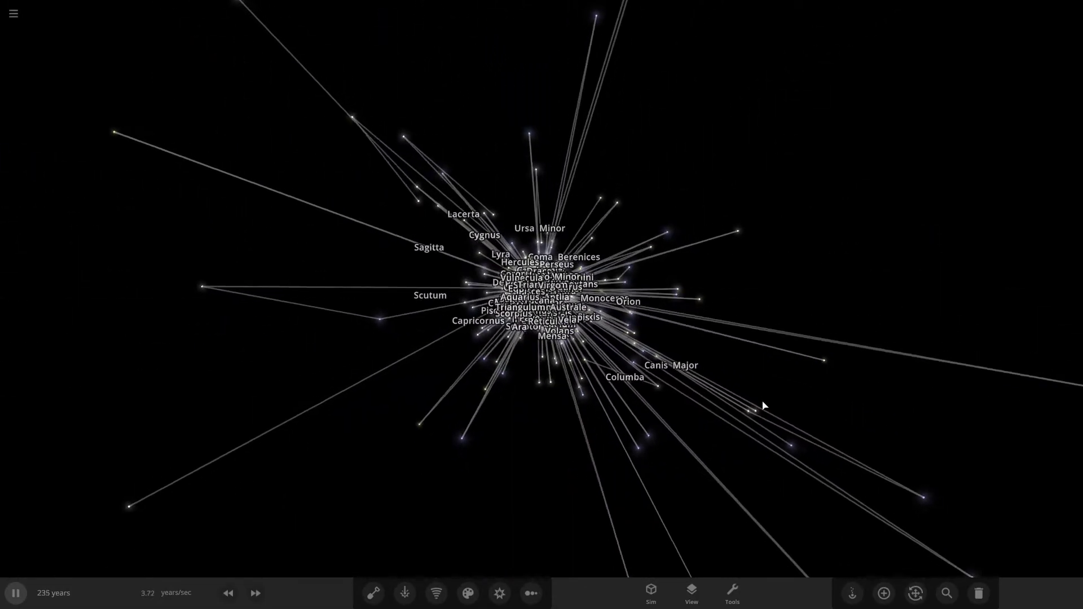
scroll(763, 401, up, 5)
scroll(778, 389, down, 5)
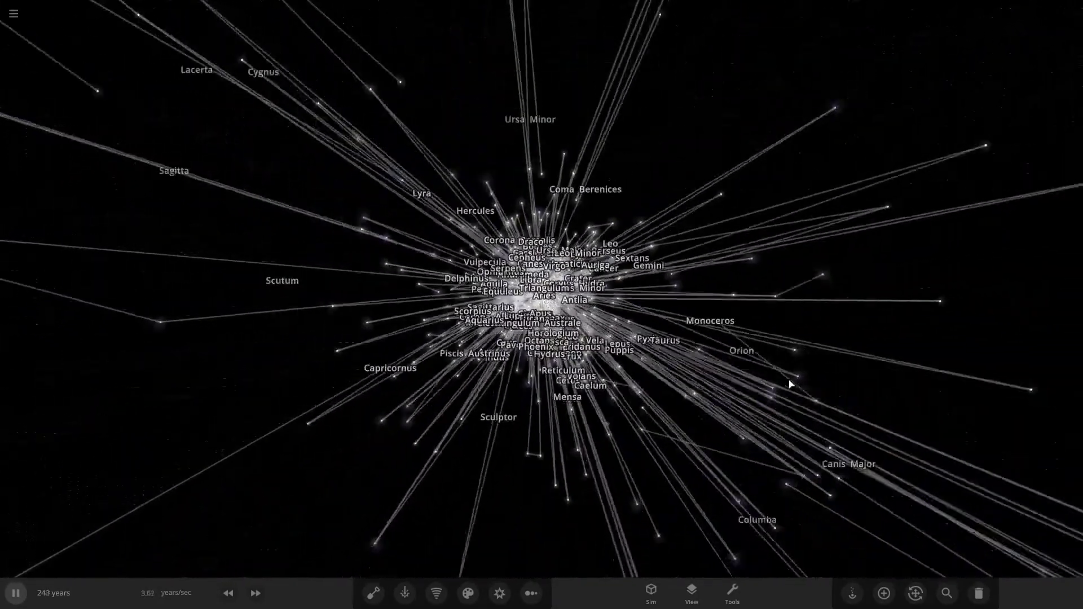
scroll(831, 368, up, 5)
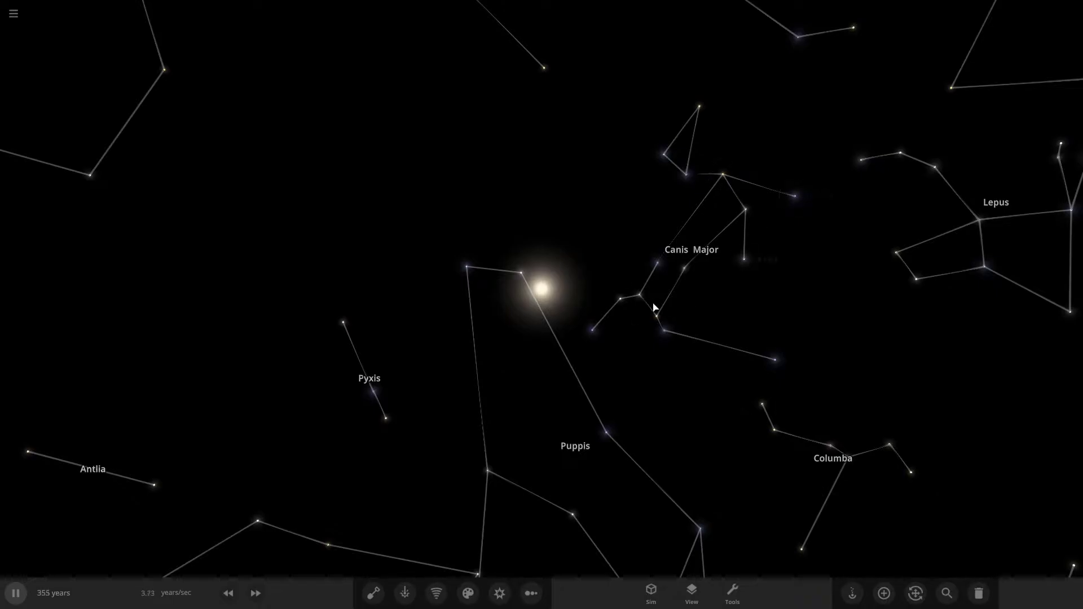
- Rotate the starfield south toward Octans, Hydrus and Mensa
drag(649, 309, 853, 329)
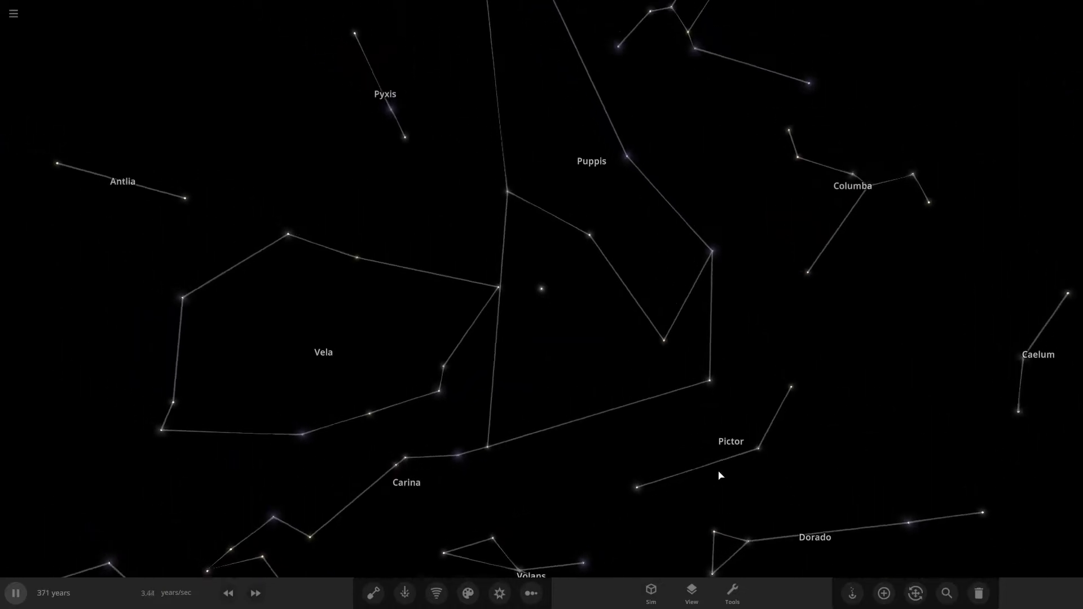
drag(714, 464, 570, 301)
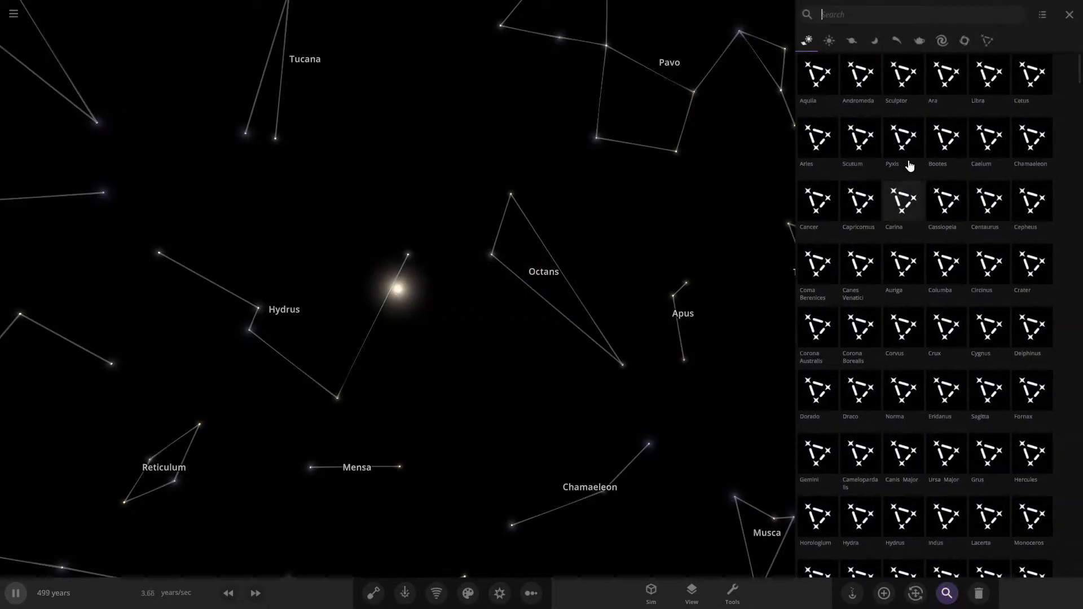
- Switch the catalogue to list stars, entering and clearing a 'v' search
click(837, 43)
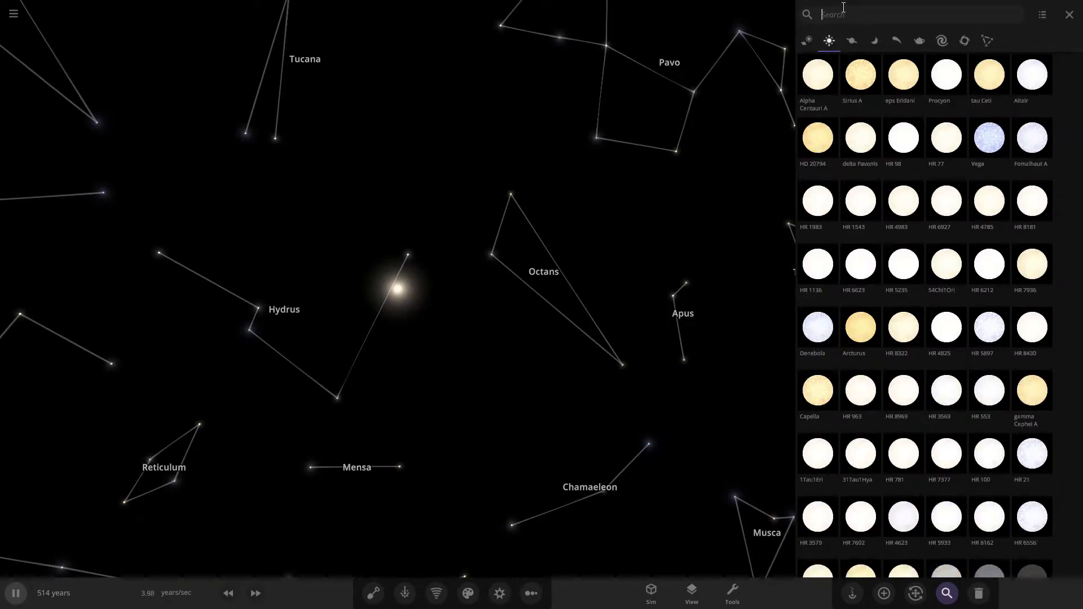
text(v)
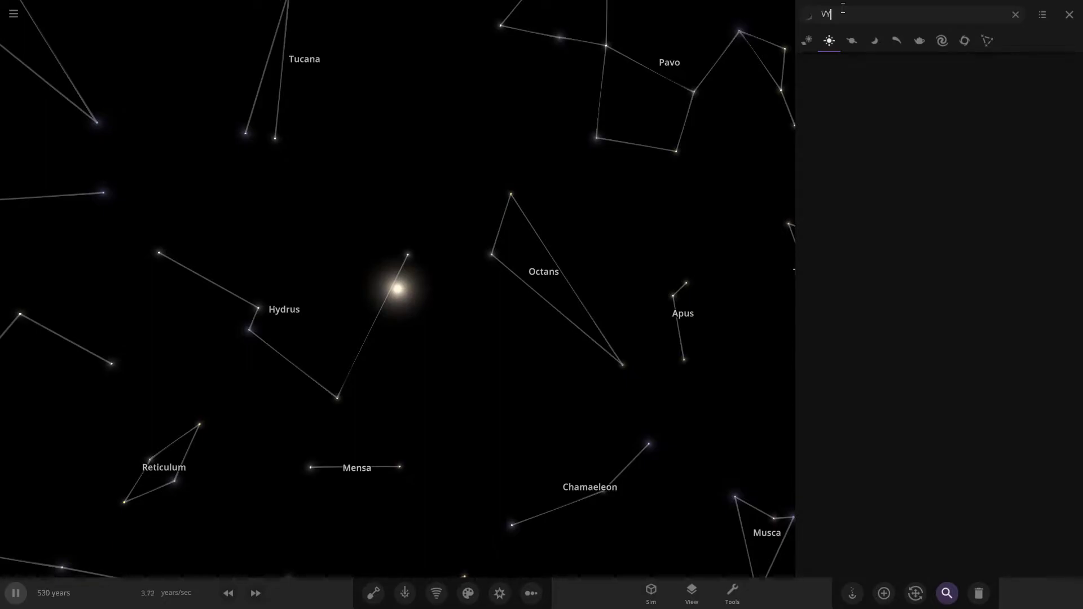
key(BackSpace)
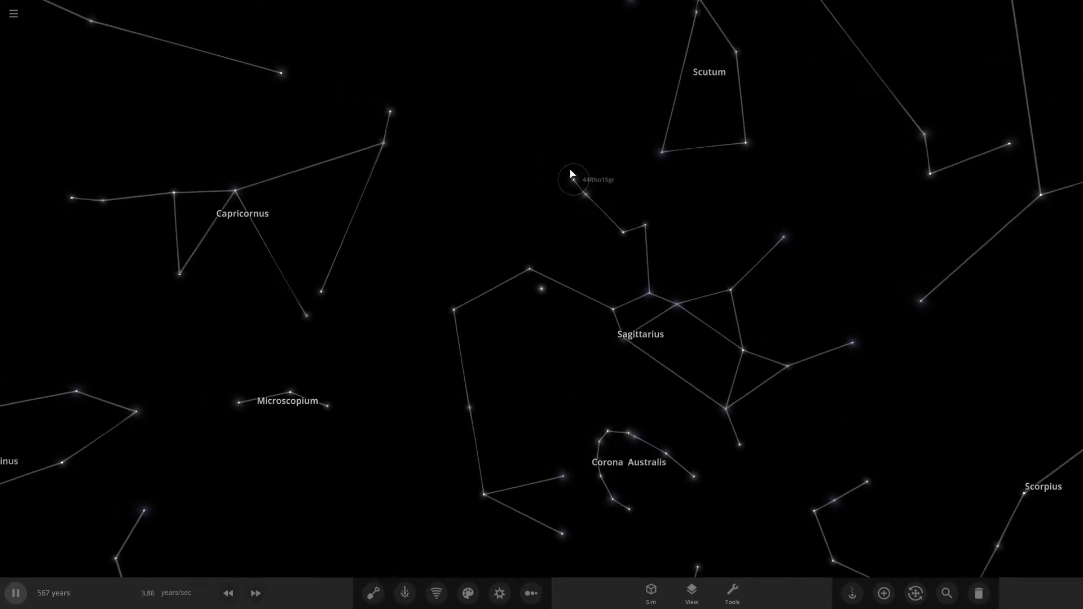
- Zoom far out until all constellation lines converge, and orbit the distant cluster
scroll(542, 284, down, 10)
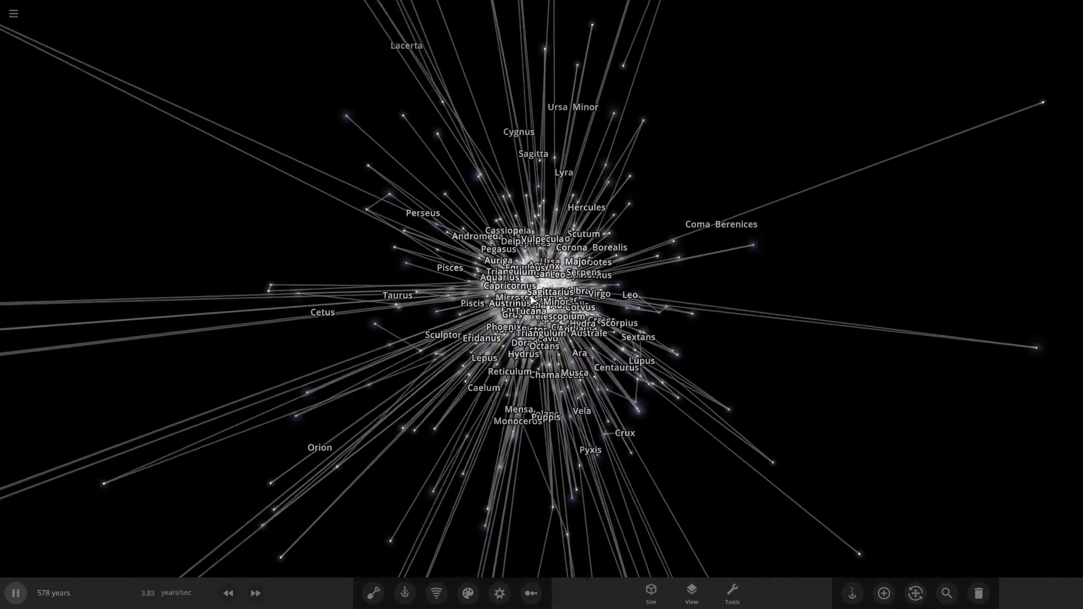
scroll(530, 299, down, 5)
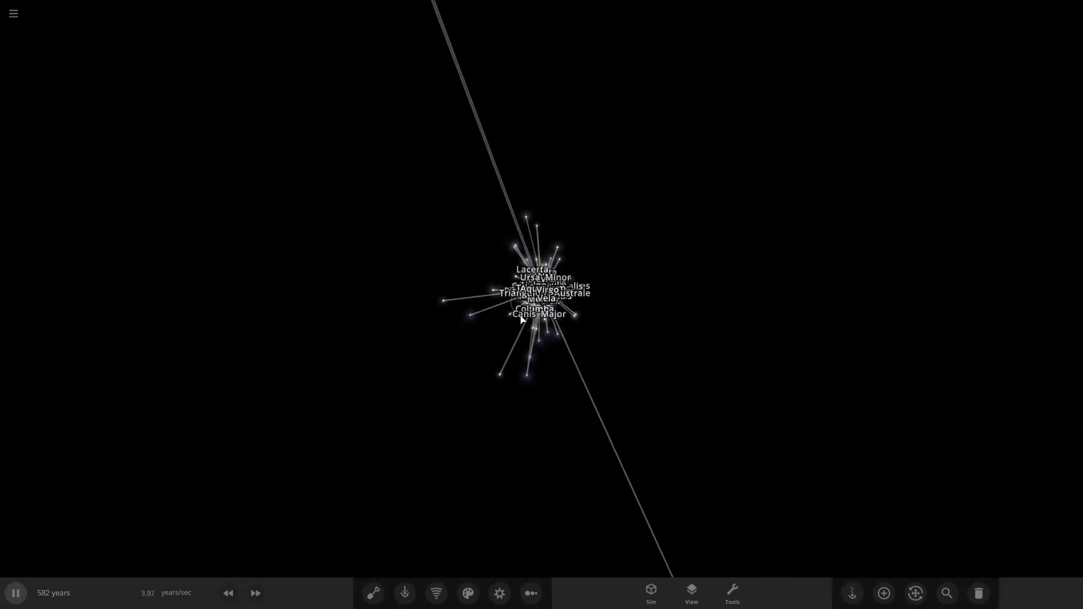
scroll(524, 310, up, 10)
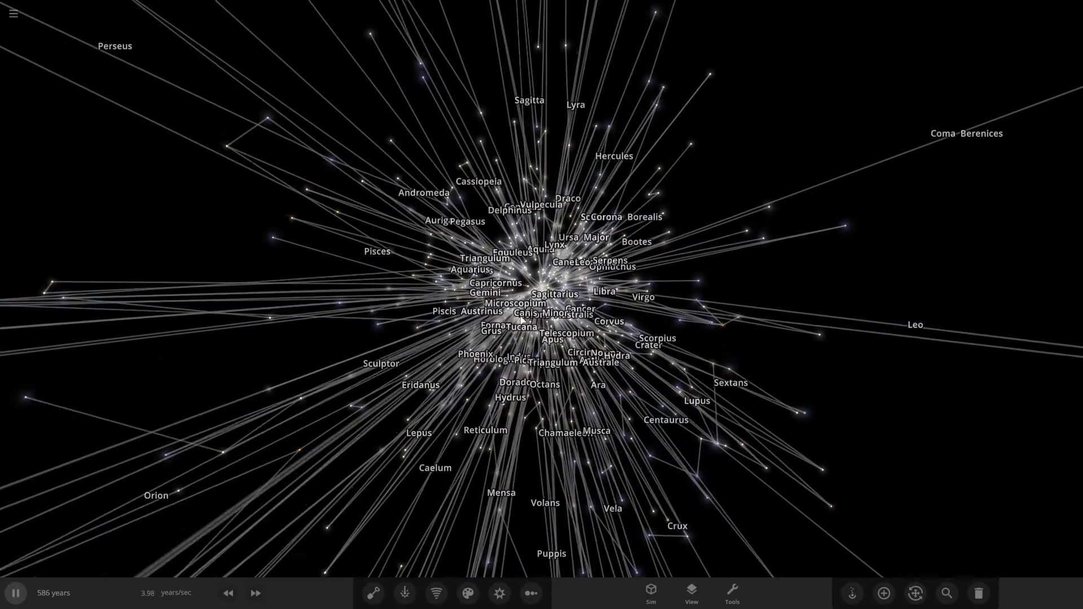
drag(521, 320, 625, 432)
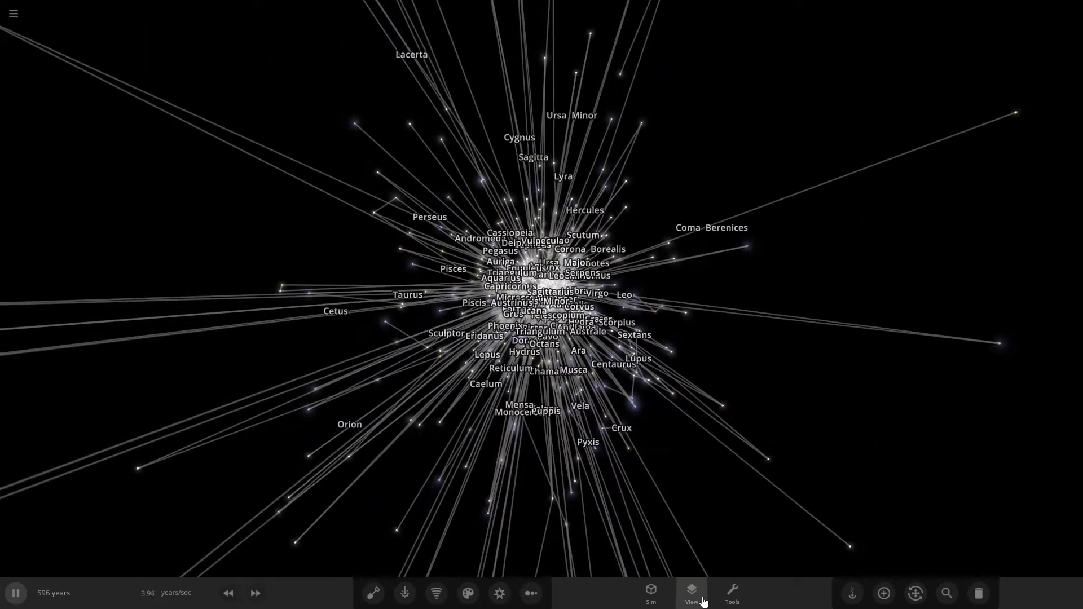
- Return to the Sun near Auriga and set constellation line width to 1.00 in View settings
click(692, 593)
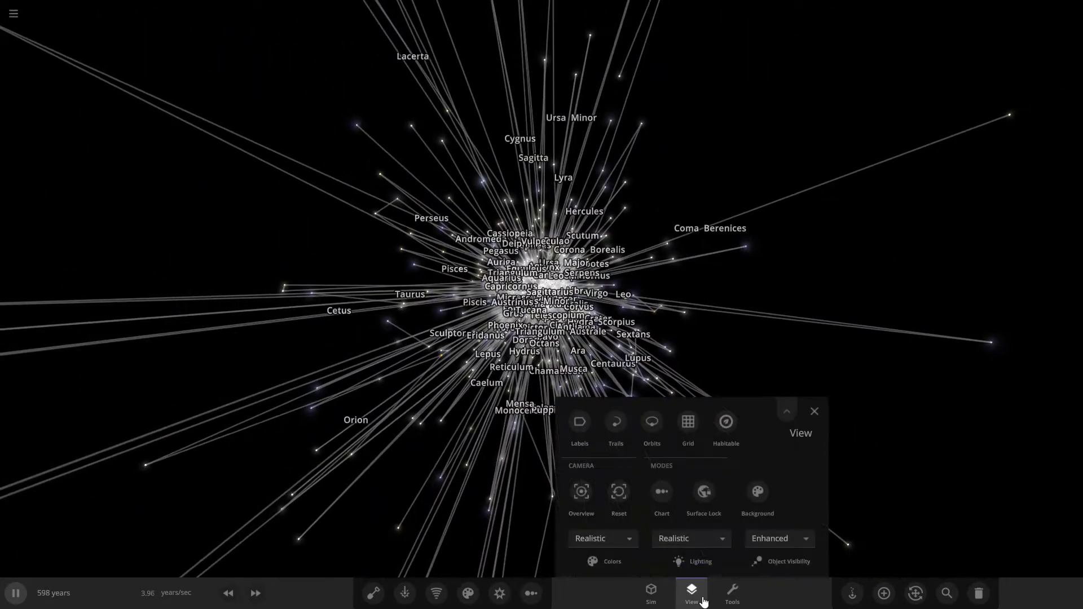
click(786, 412)
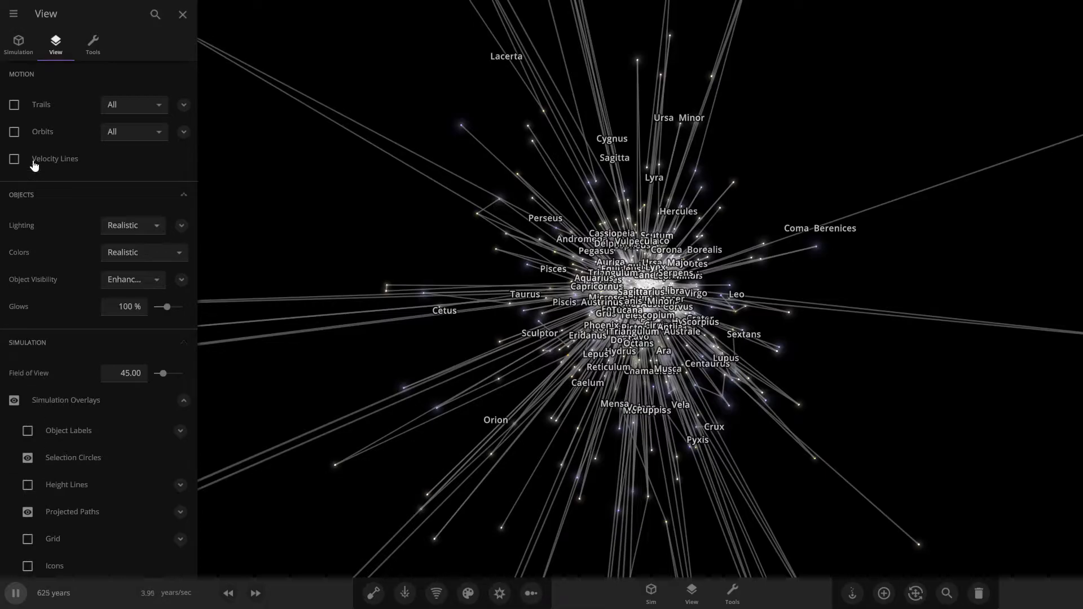
scroll(39, 310, down, 3)
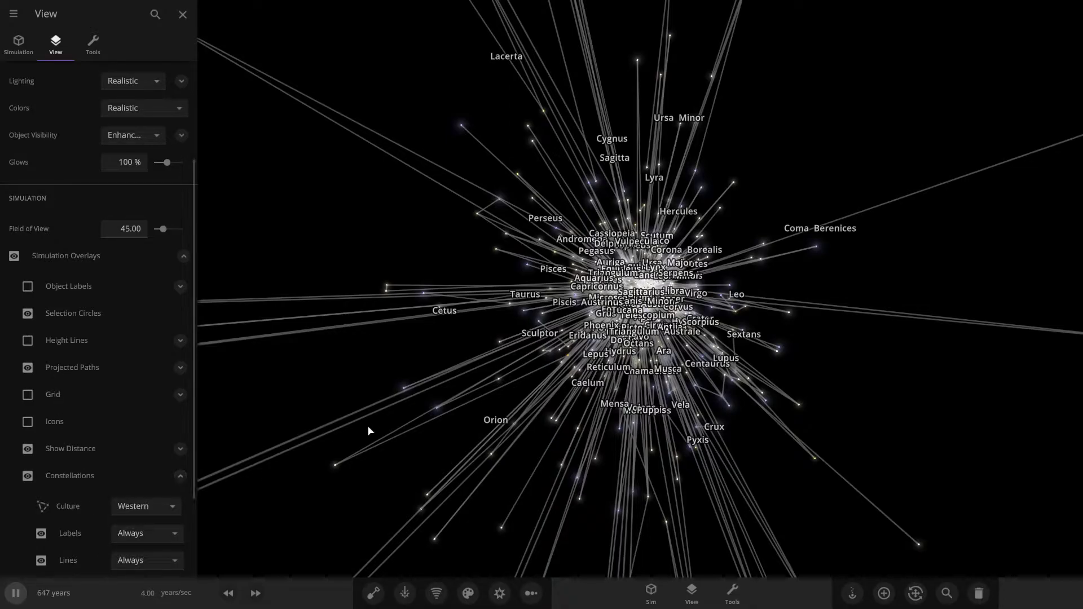
scroll(395, 395, up, 5)
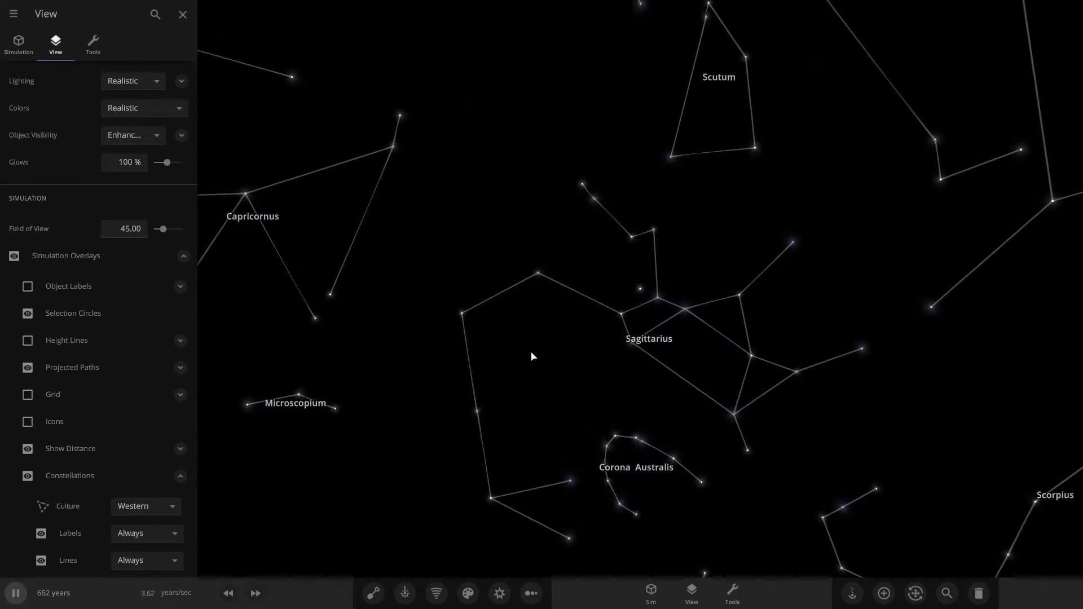
mouse_move(532, 356)
mouse_down()
mouse_move(293, 186)
mouse_move(510, 170)
mouse_up()
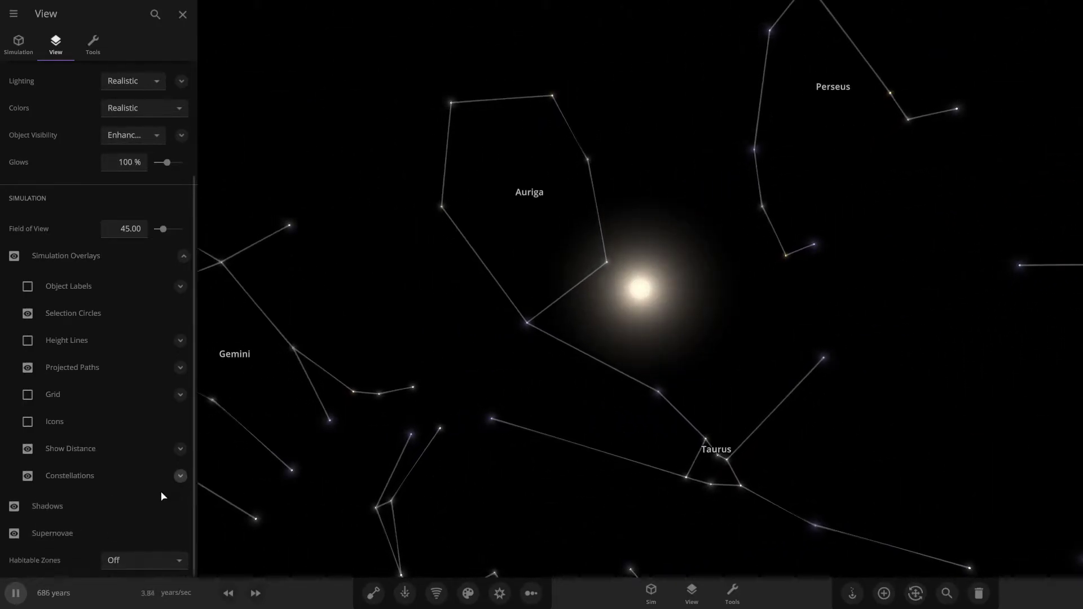
scroll(130, 480, down, 3)
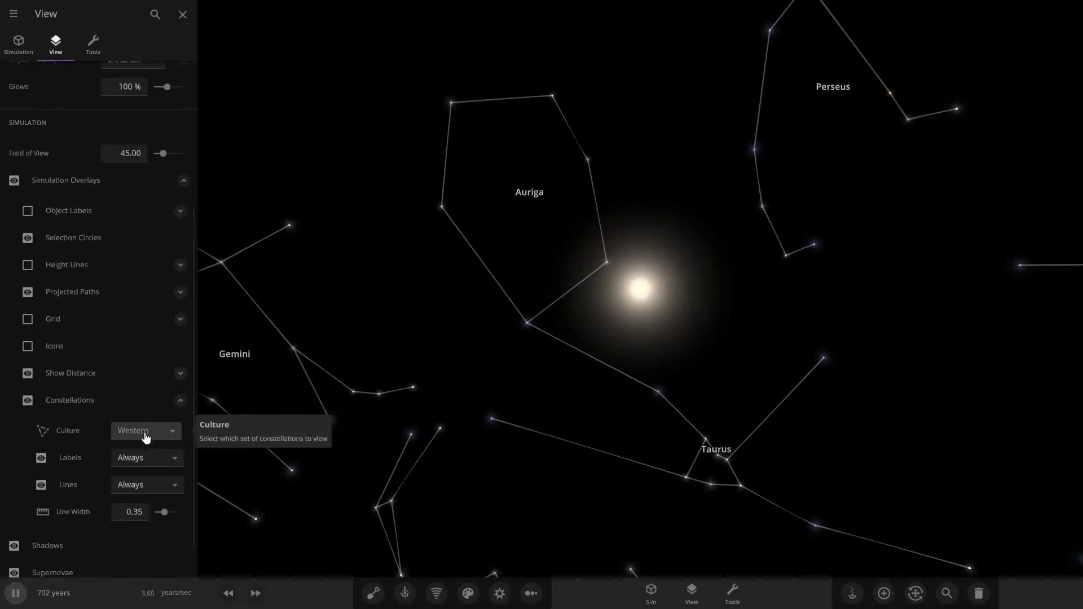
drag(162, 512, 192, 511)
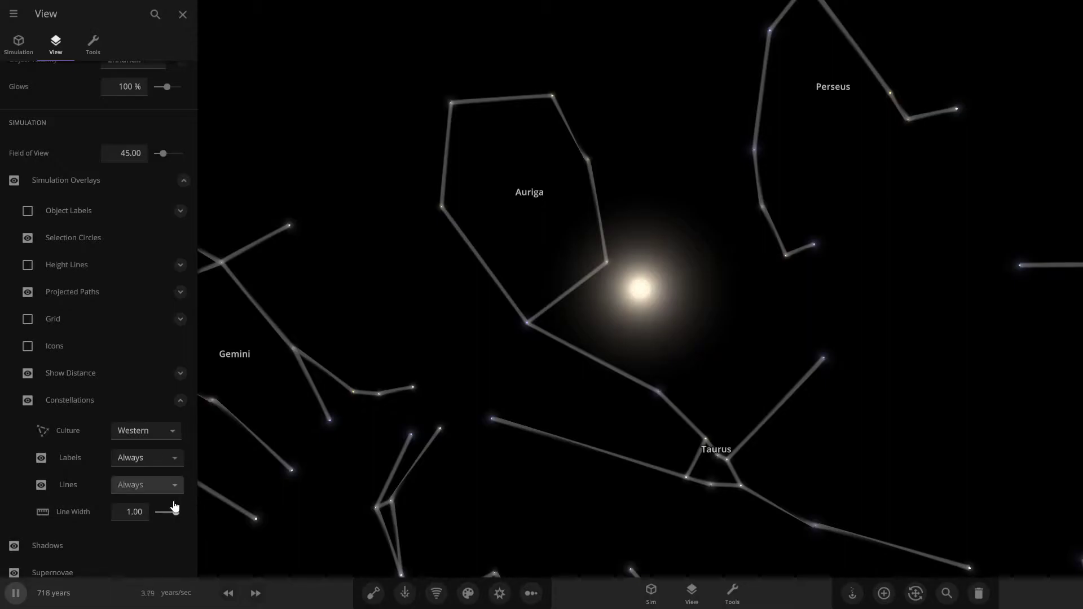
- Set the constellation Culture to Arabic
click(162, 438)
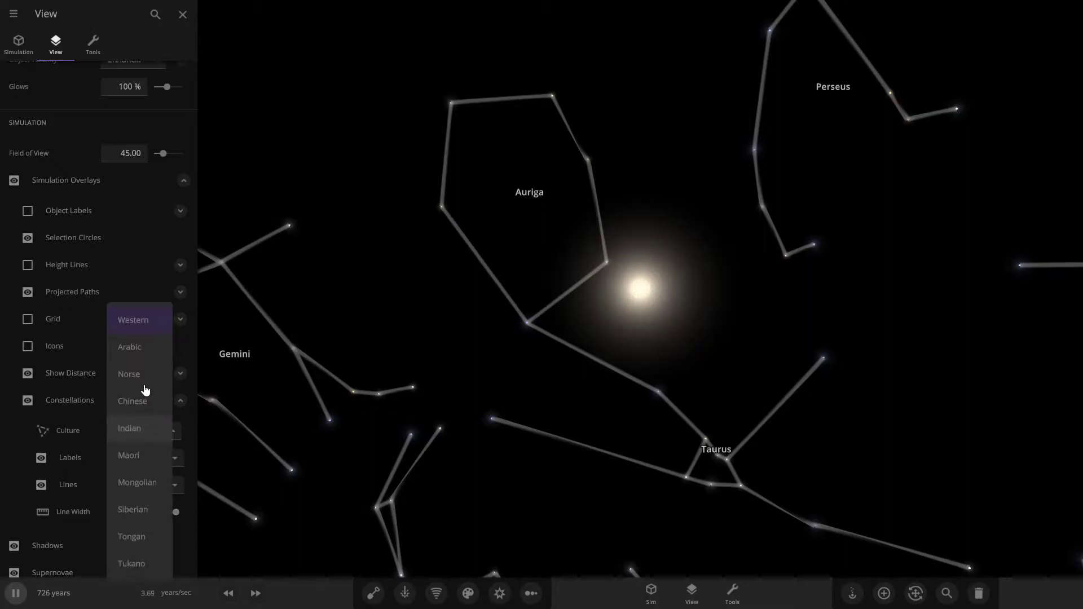
click(138, 352)
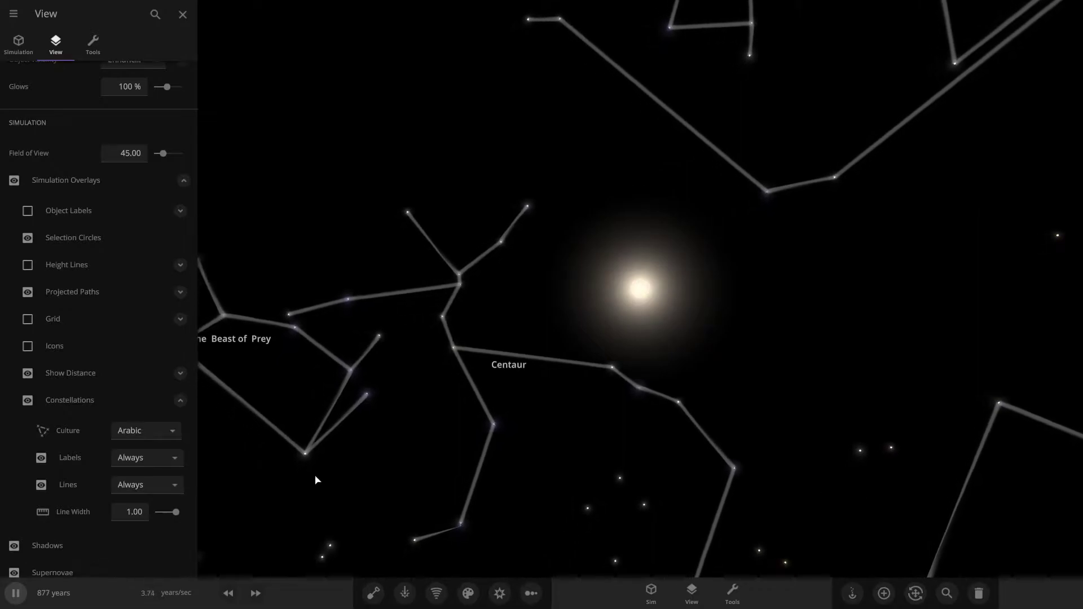
- Set the constellation Culture to Norse
click(151, 437)
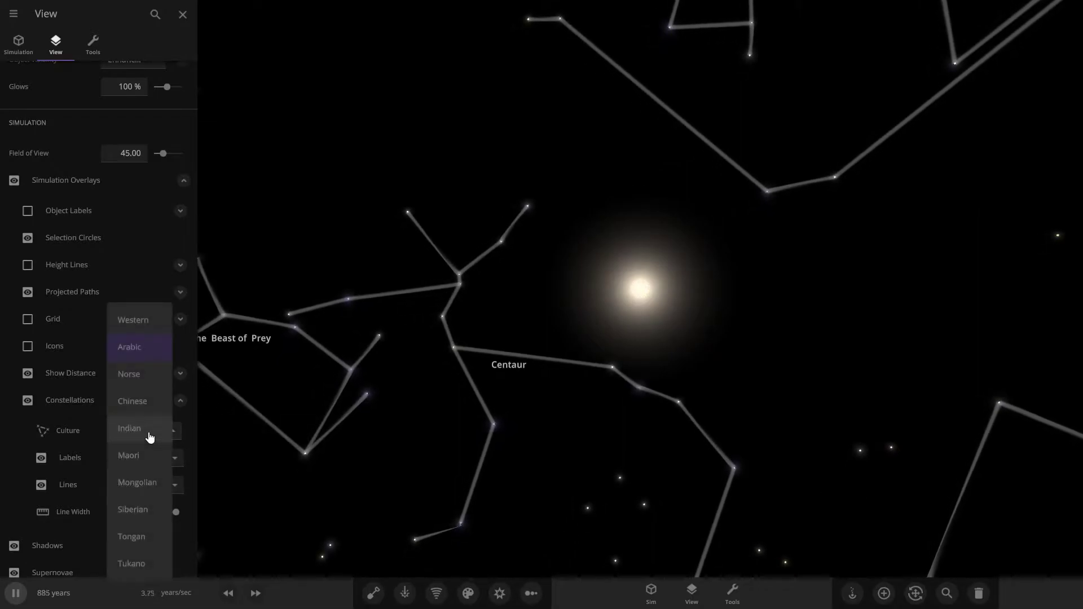
click(134, 385)
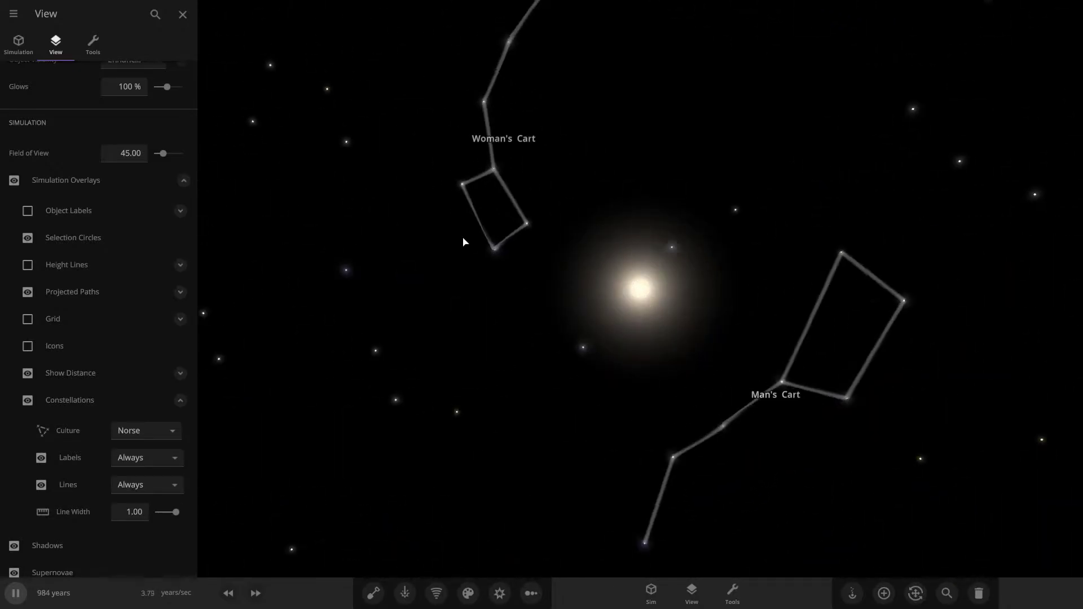
- Set the constellation Culture to Chinese and pan to figures like Coiled Thong
click(159, 433)
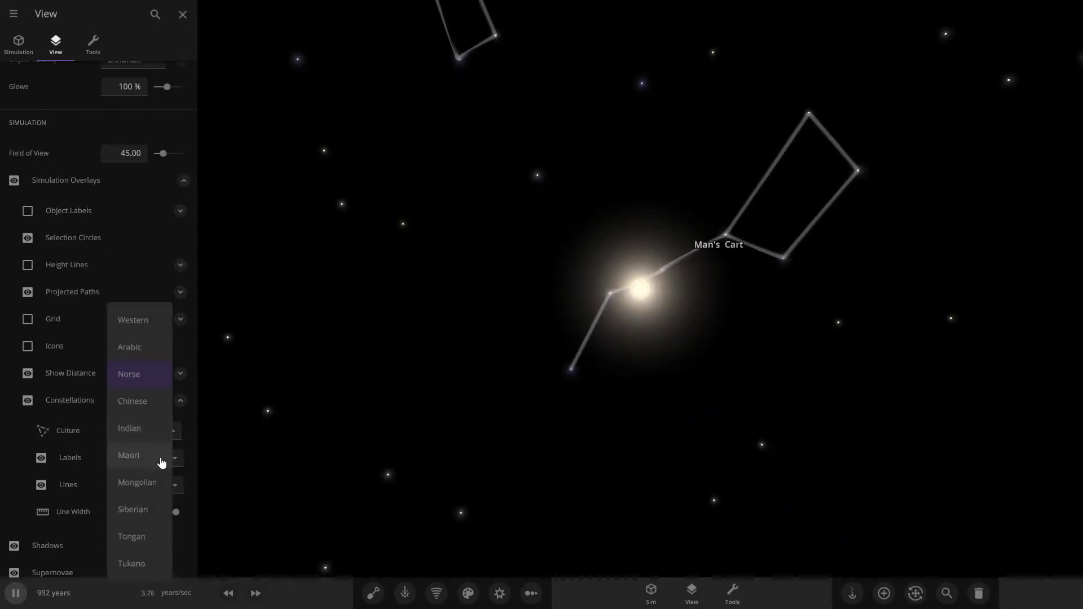
click(160, 404)
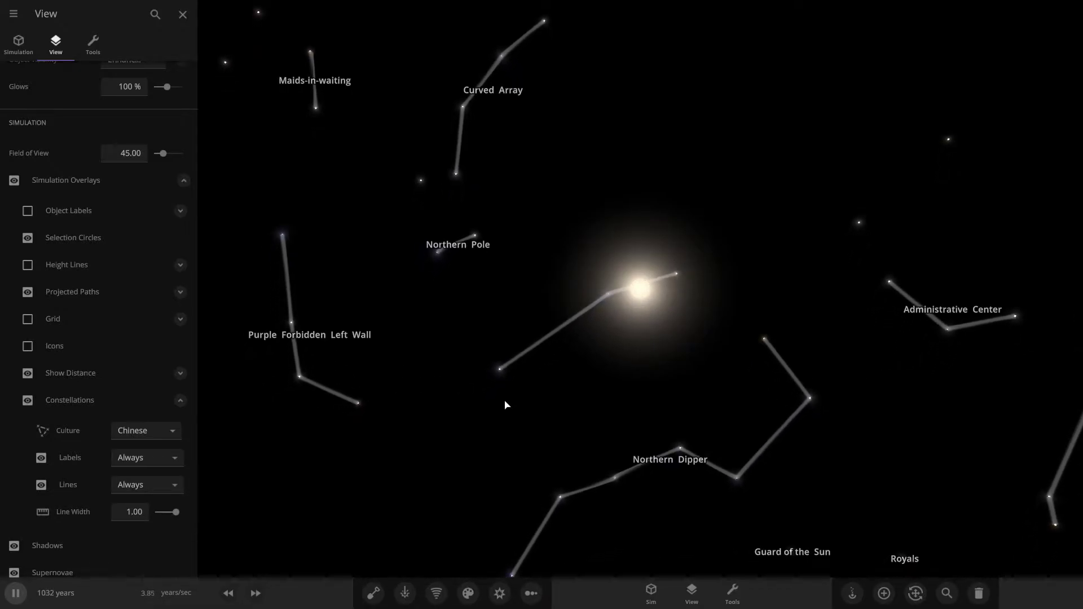
drag(501, 413, 474, 515)
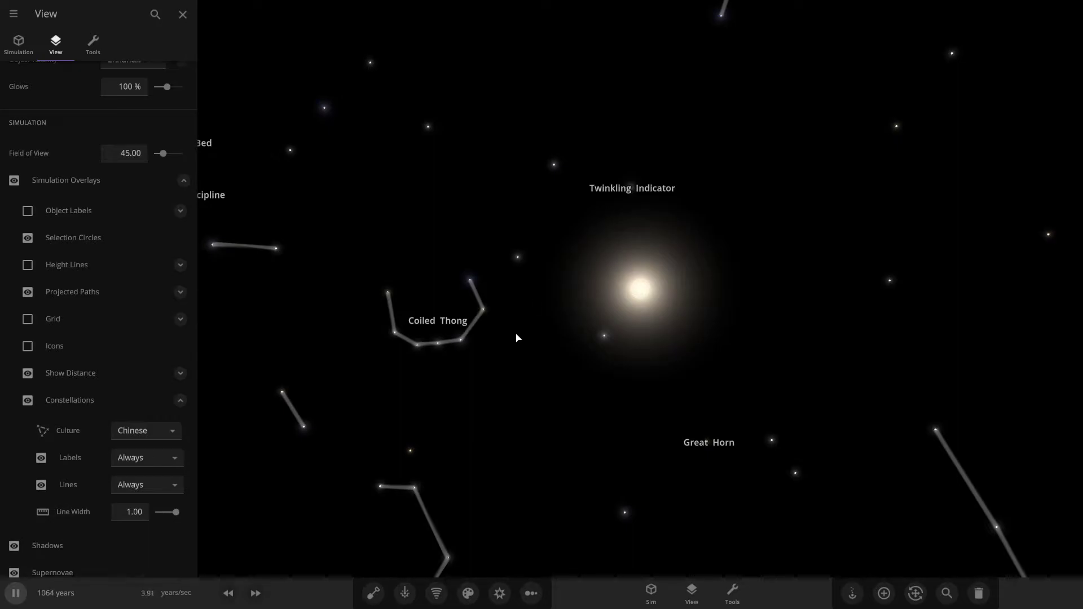
drag(501, 356, 346, 423)
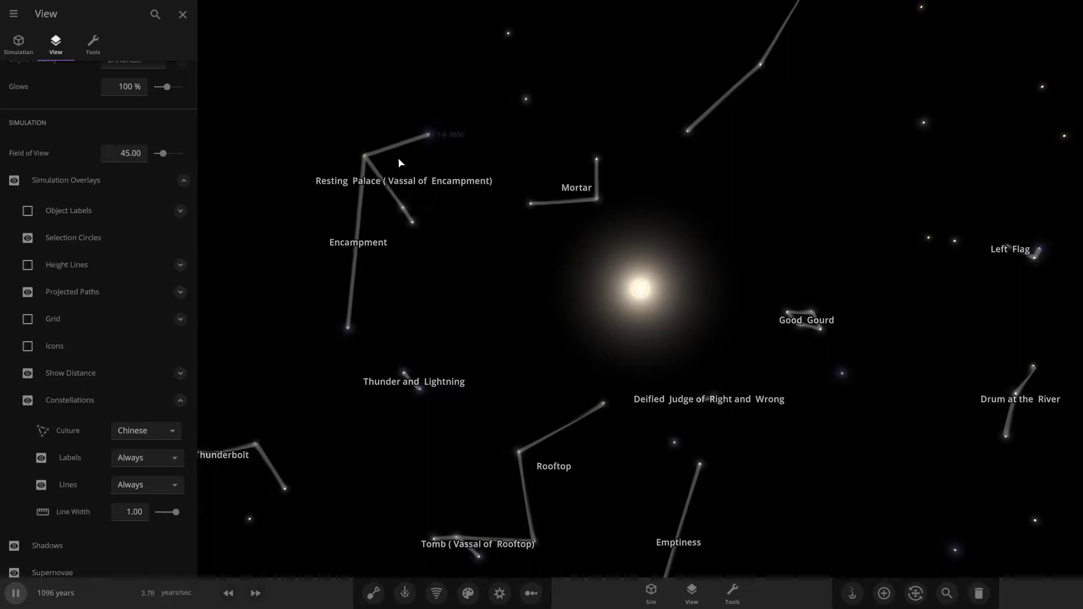
- Switch the constellation culture to Indian, then reopen the culture list
click(151, 439)
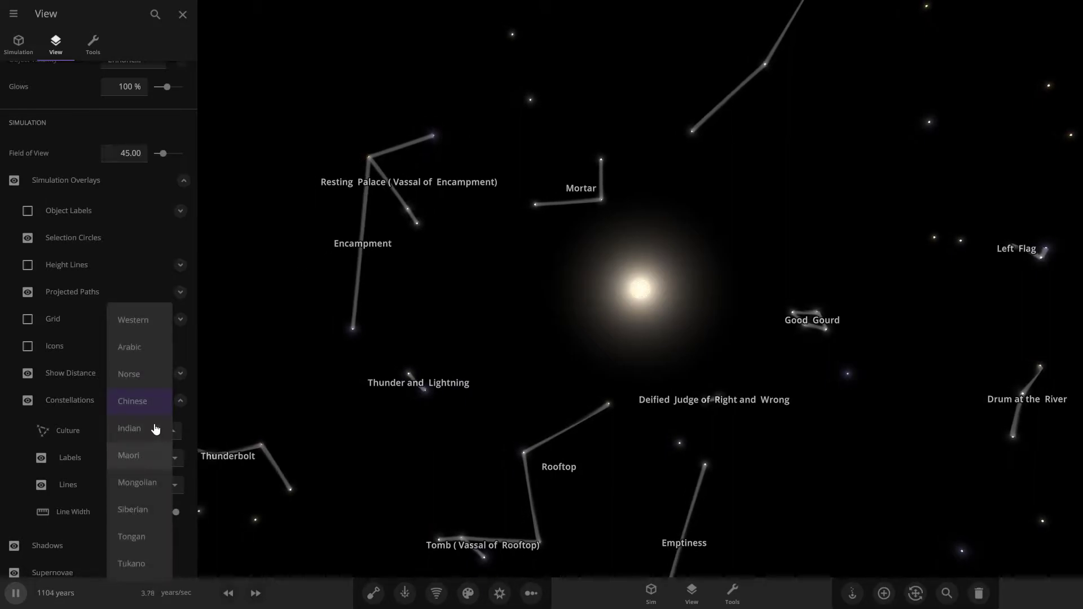
key(Return)
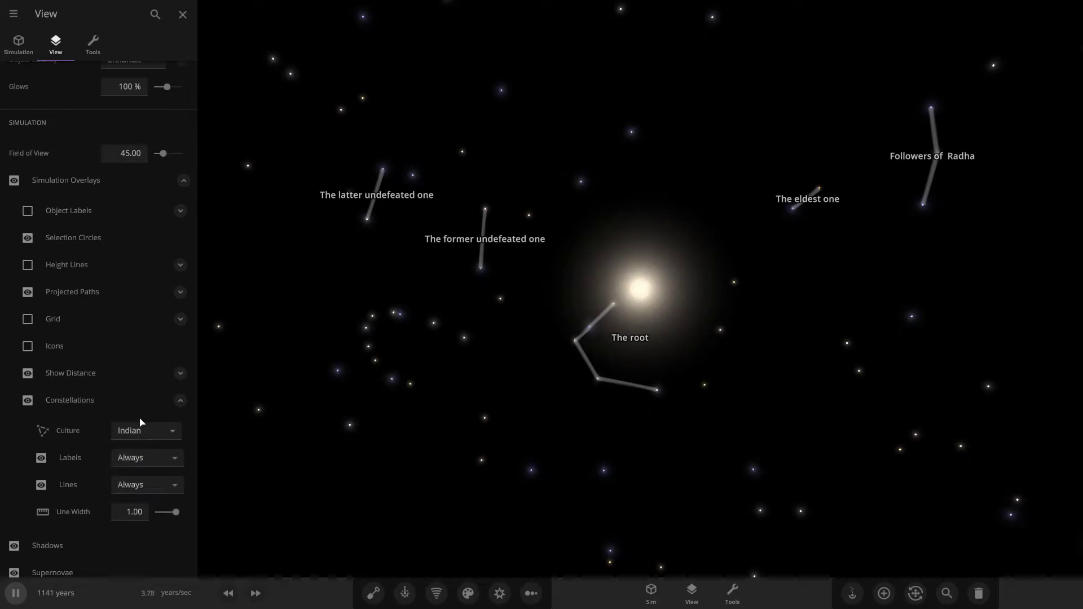
click(148, 438)
- Select Maori constellations, showing Taki-o-Autahi and The Great Boat of Tama Rereti
click(151, 461)
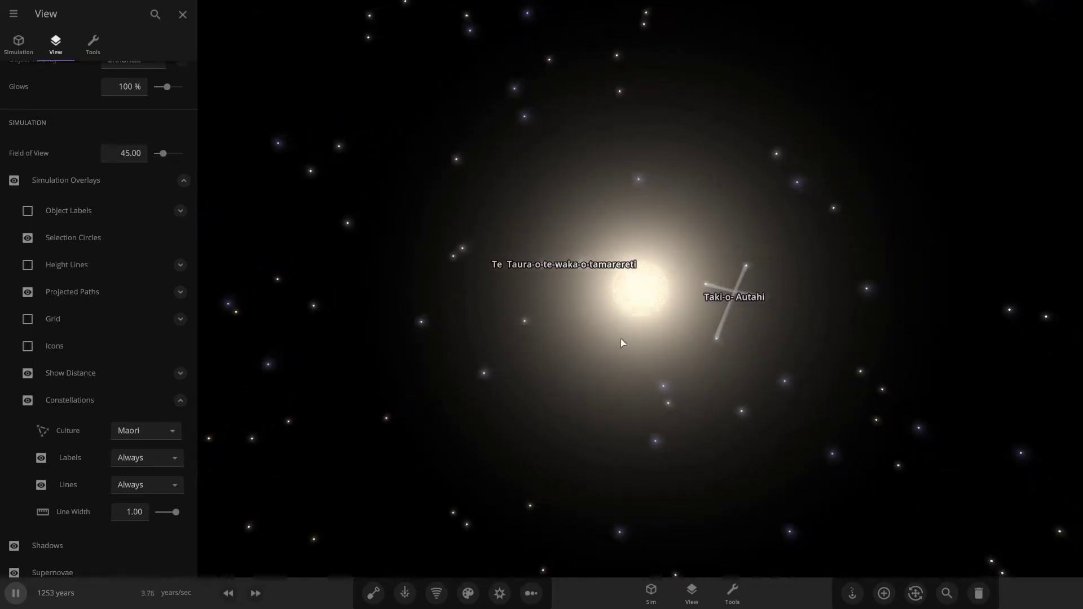
- Show Mongolian constellations and orbit past The Five Stars Woman to The Seven Buddhas
click(163, 426)
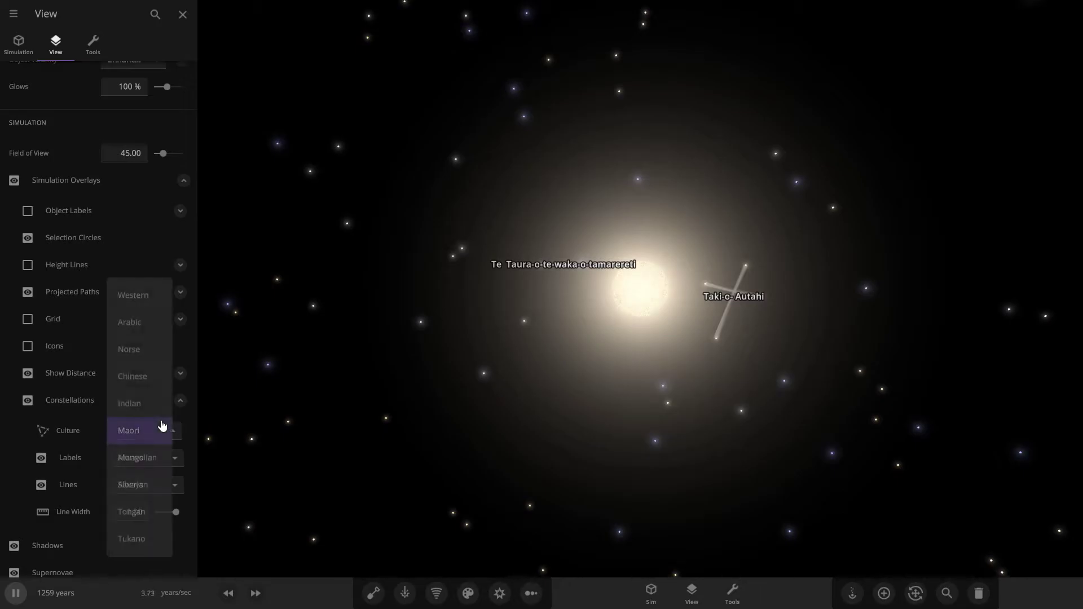
click(157, 456)
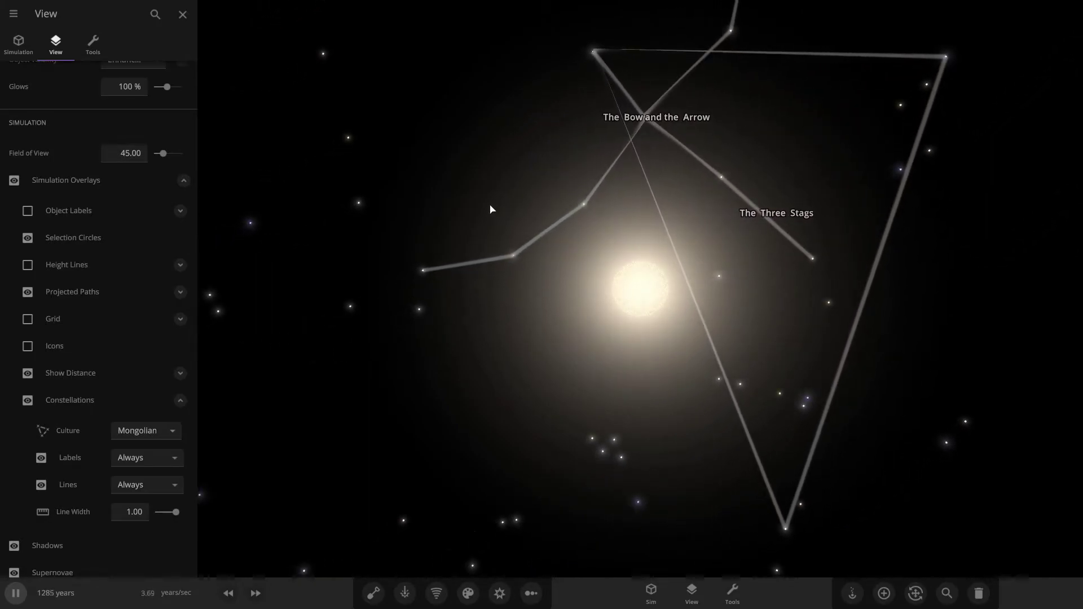
mouse_move(431, 92)
mouse_down()
mouse_move(711, 164)
mouse_move(612, 237)
mouse_up()
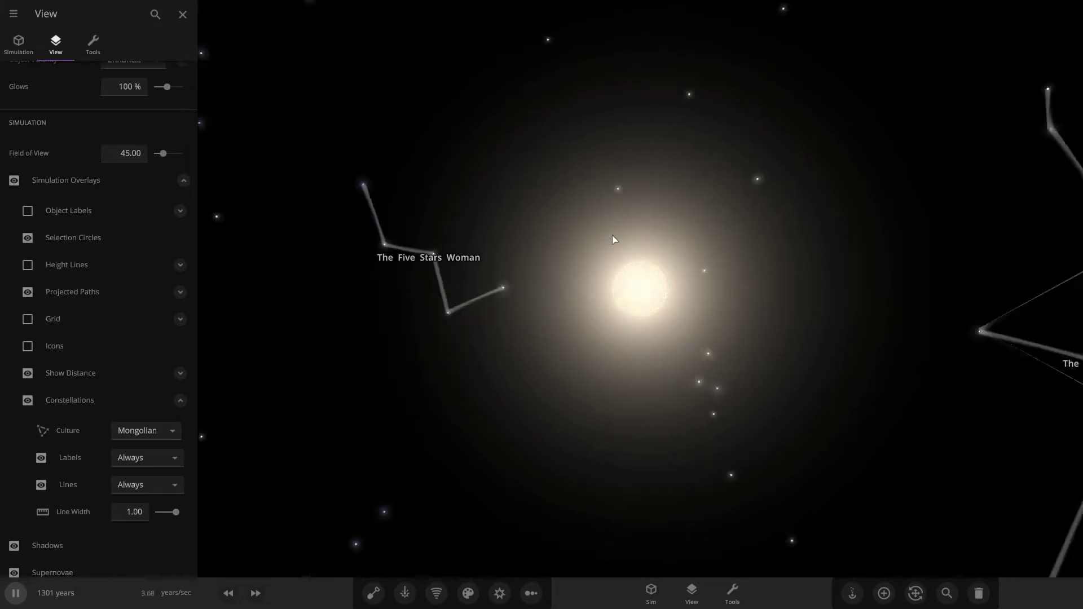
scroll(607, 235, down, 3)
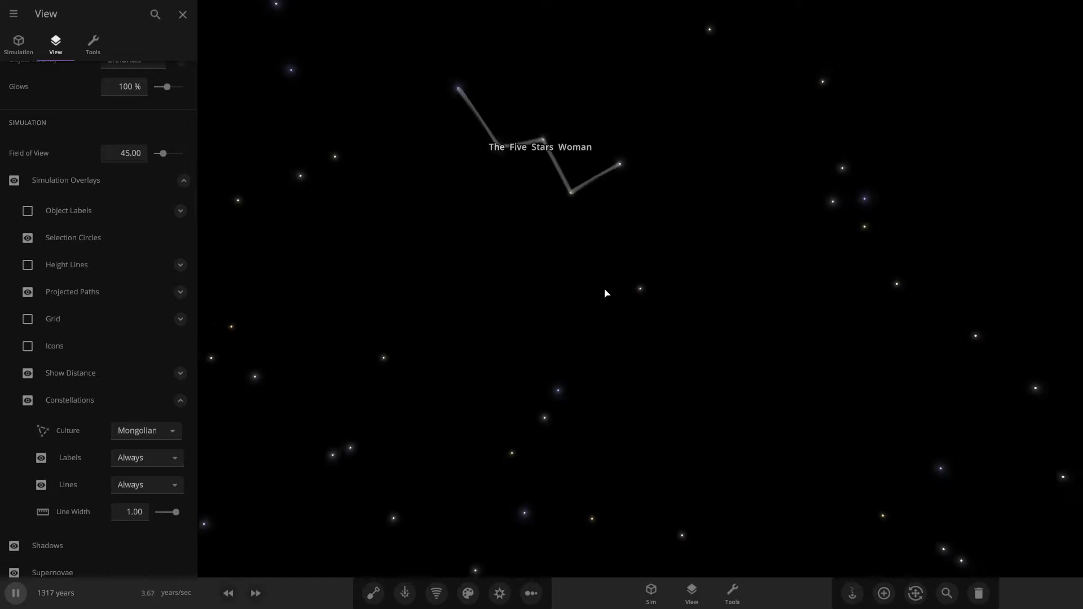
scroll(609, 294, down, 5)
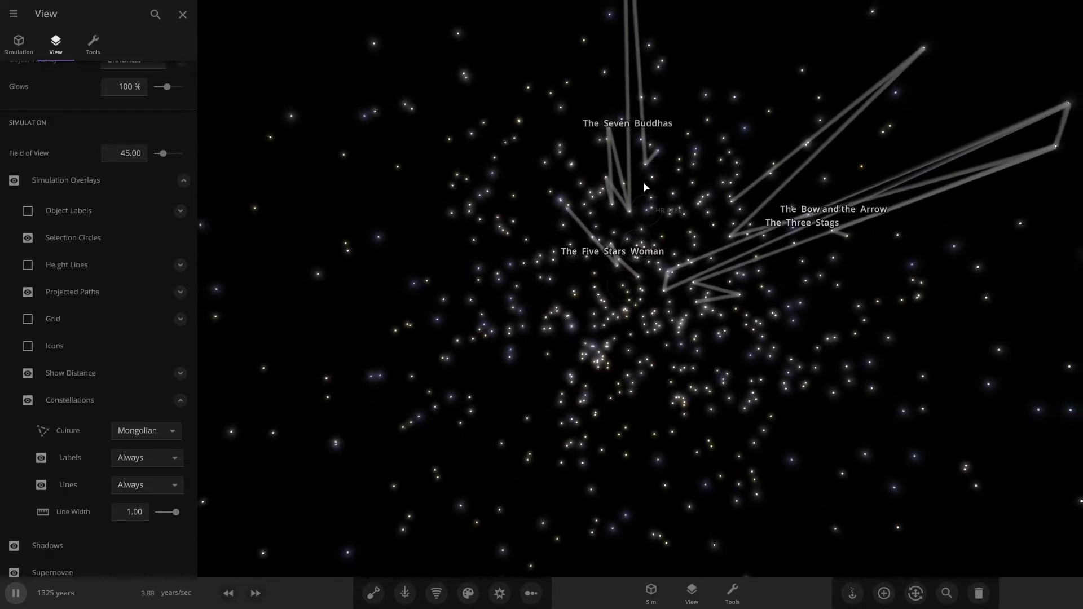
scroll(646, 187, up, 5)
mouse_move(675, 298)
mouse_down()
mouse_move(1038, 269)
mouse_move(653, 224)
mouse_up()
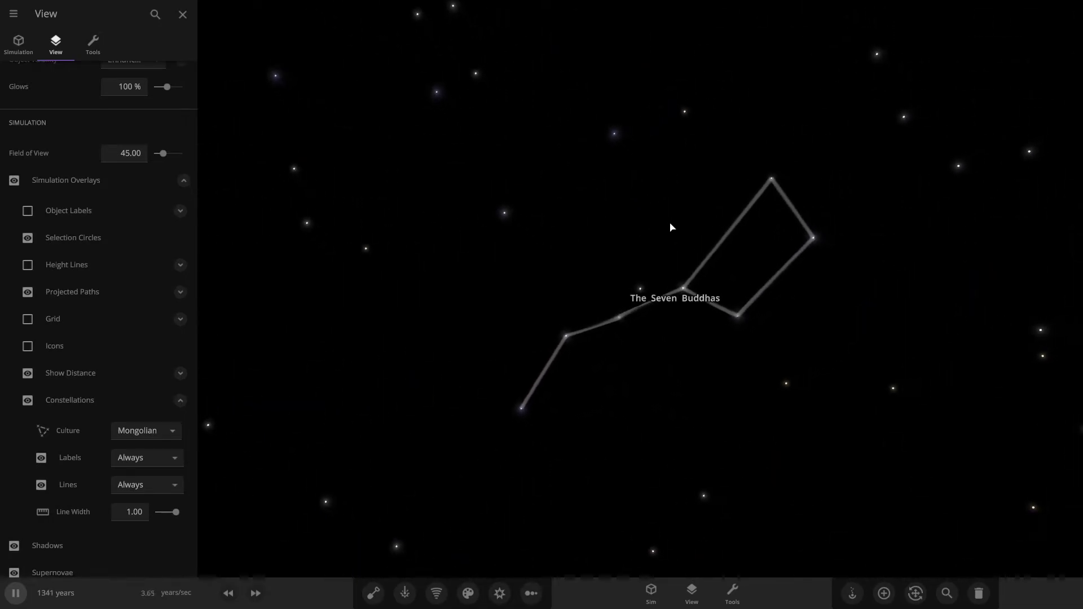
scroll(748, 227, up, 5)
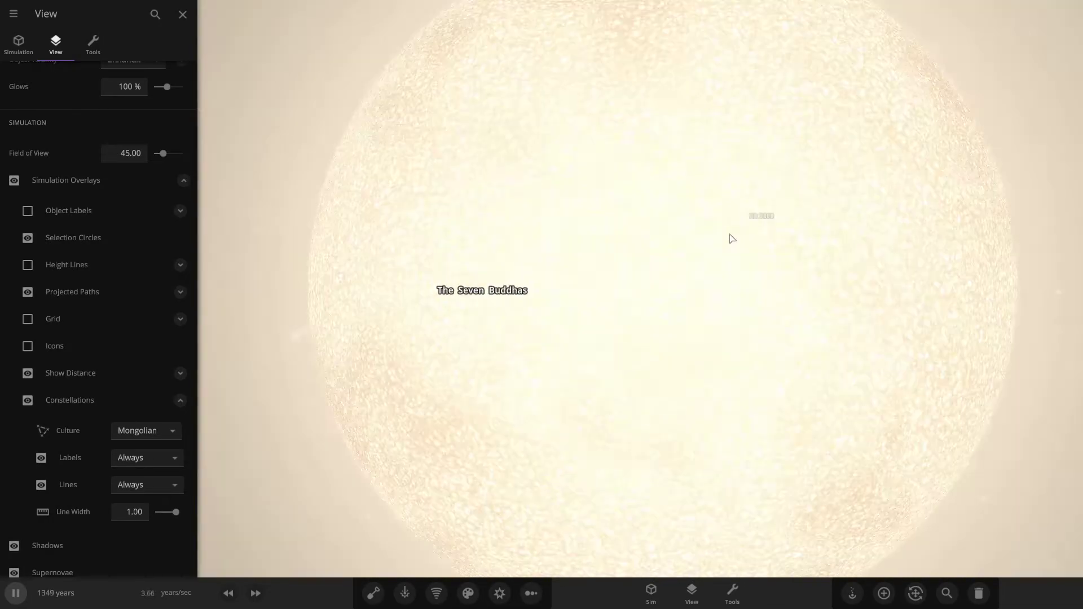
scroll(732, 238, down, 5)
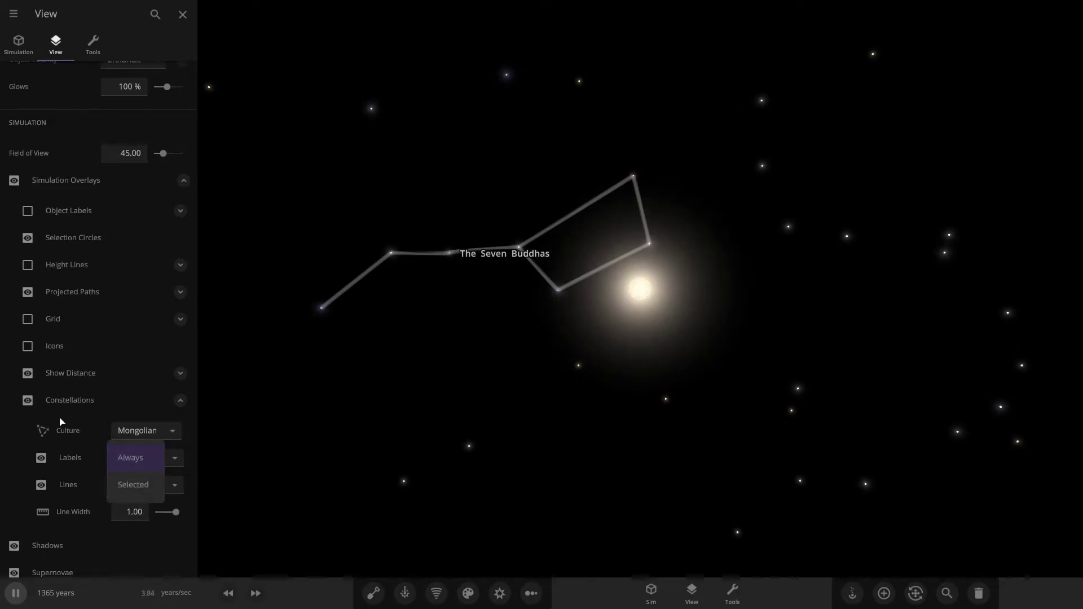
click(140, 431)
- Switch to Siberian constellations and orbit the sky to inspect Threshers
click(144, 458)
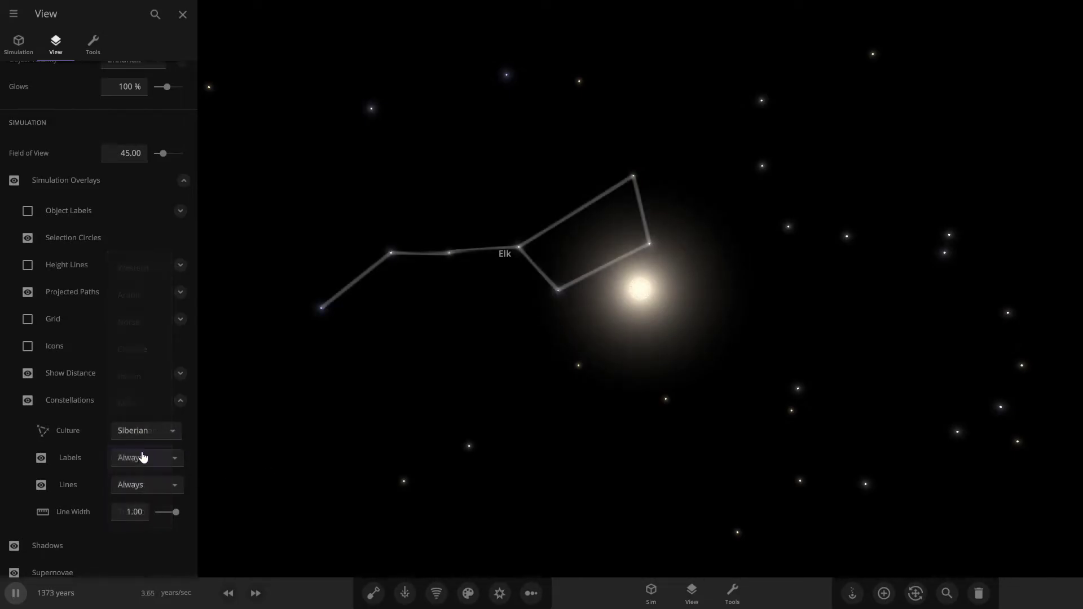
mouse_move(610, 308)
mouse_down()
mouse_move(399, 157)
mouse_move(218, 225)
mouse_move(427, 296)
mouse_up()
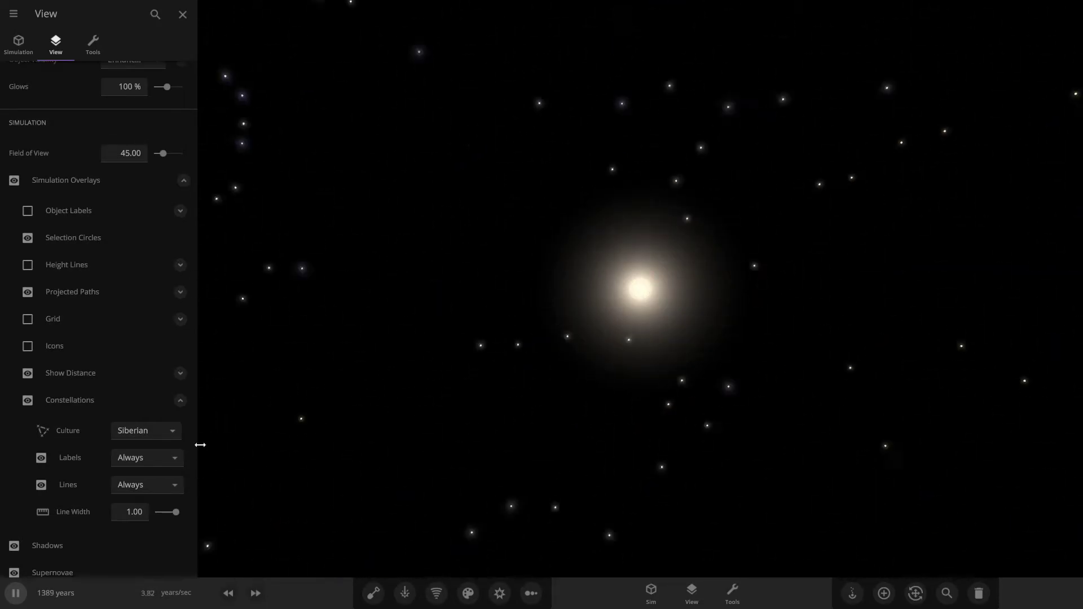
drag(631, 338, 897, 324)
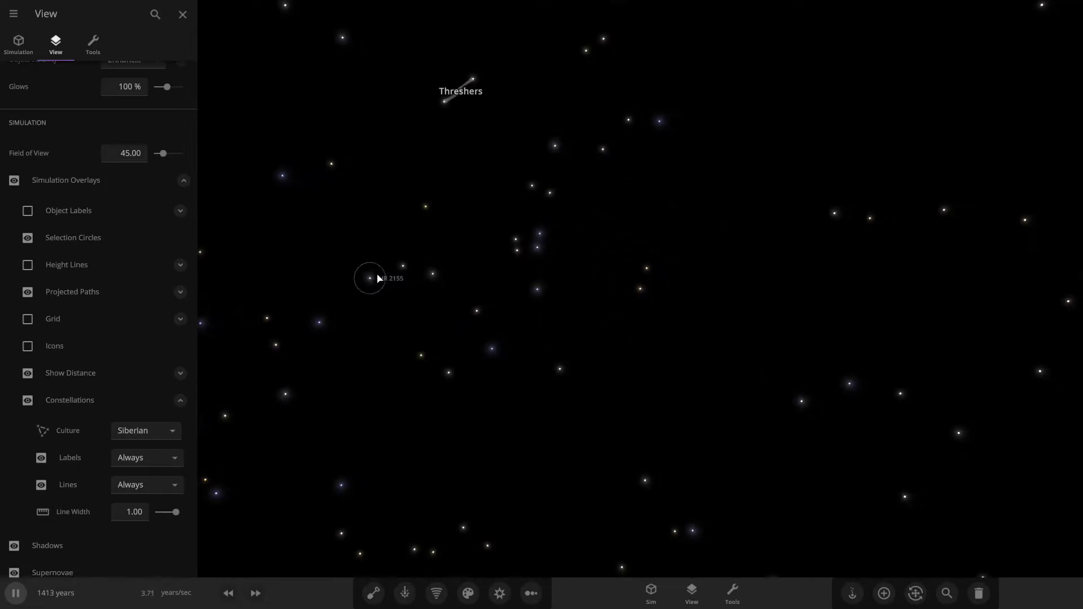
scroll(653, 392, down, 3)
scroll(654, 393, down, 3)
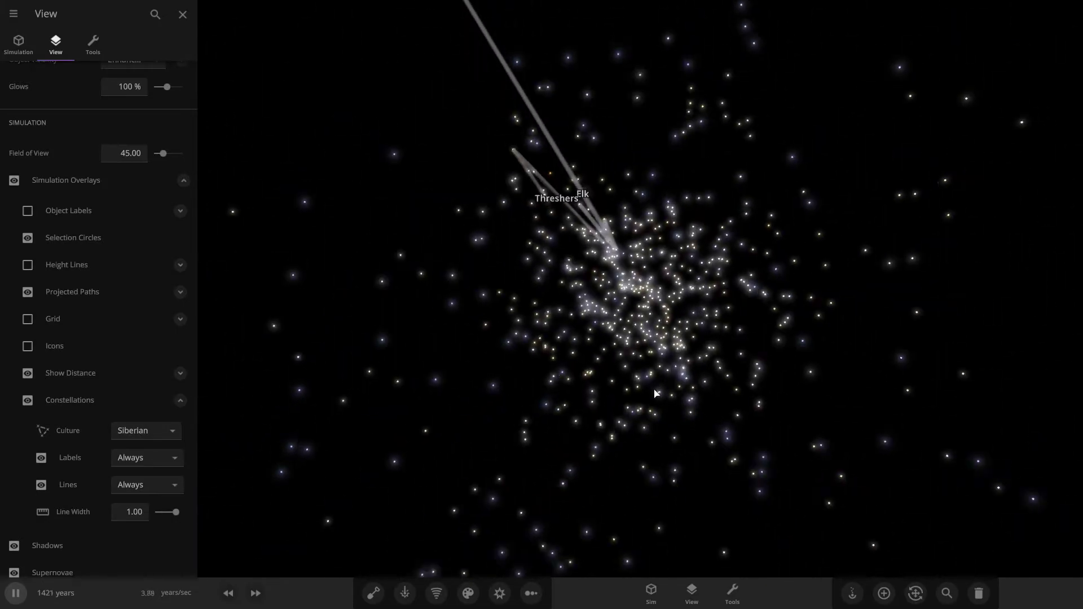
scroll(726, 420, up, 5)
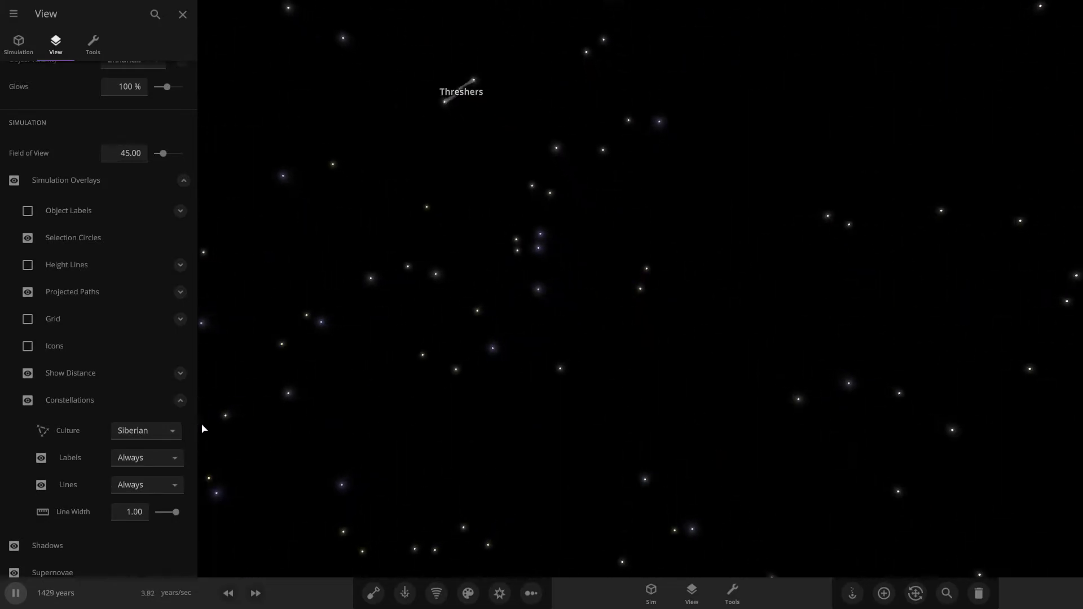
click(159, 440)
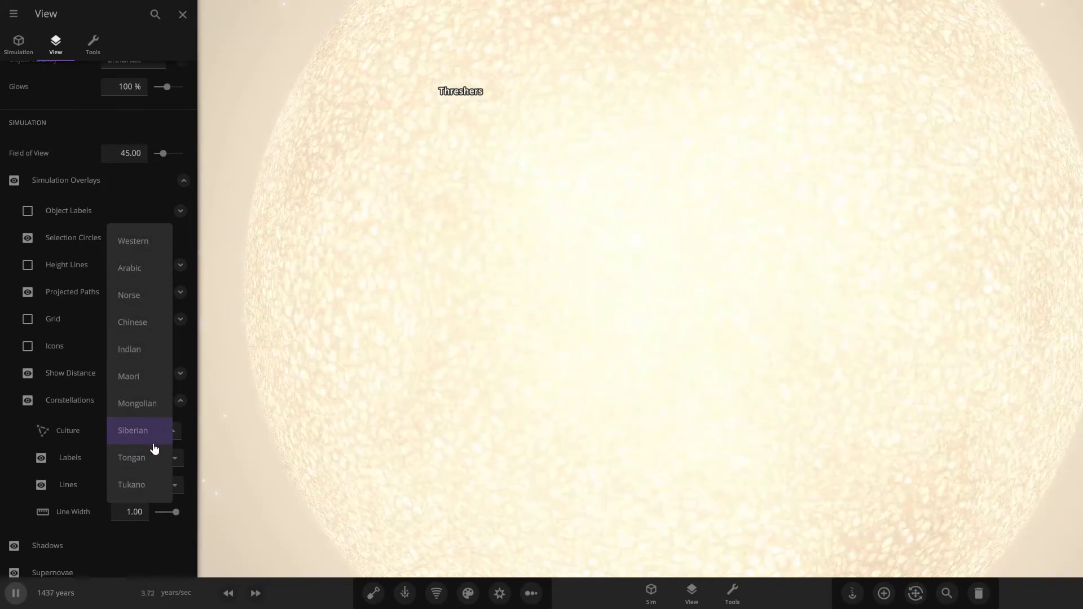
- Orbit around the star to view the Tongan Kapakau'o'tafahi and Ao o Uvea constellations
scroll(644, 348, down, 5)
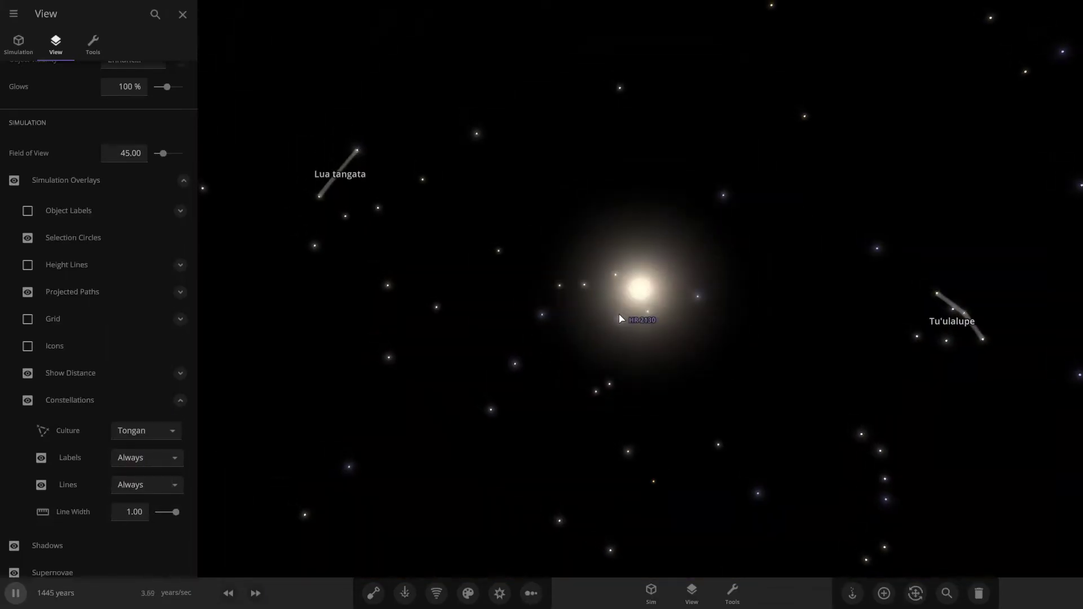
mouse_move(670, 330)
mouse_down()
mouse_move(653, 394)
mouse_move(921, 258)
mouse_up()
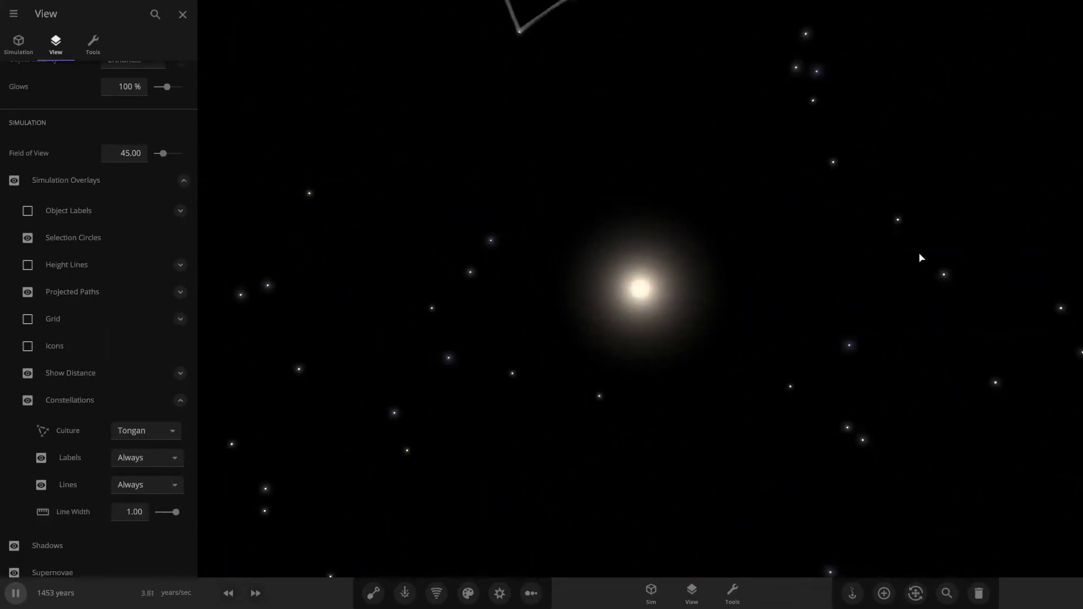
drag(855, 170, 785, 174)
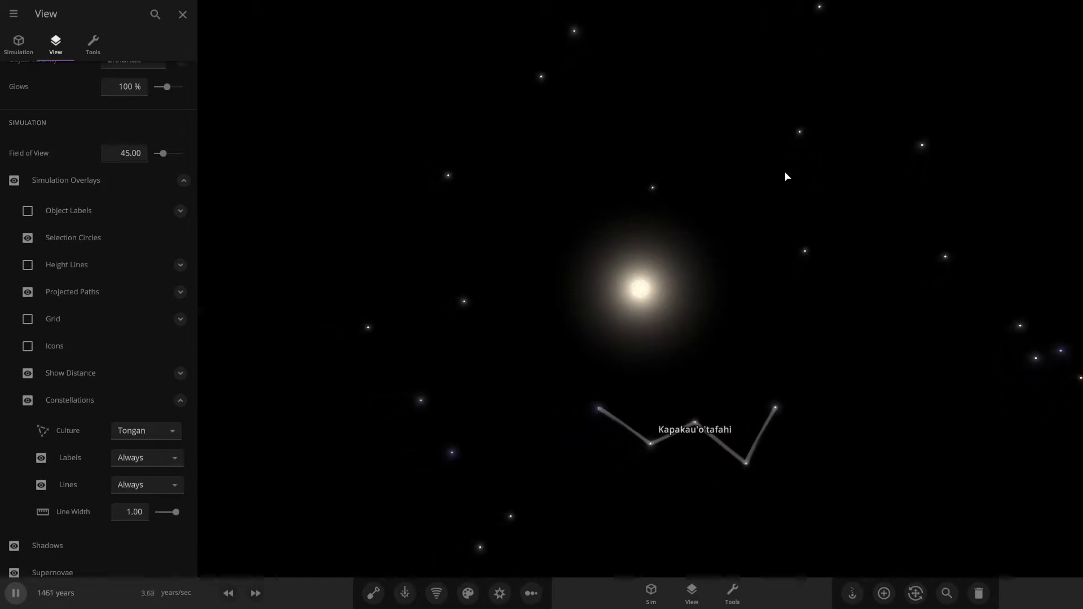
drag(231, 325, 585, 299)
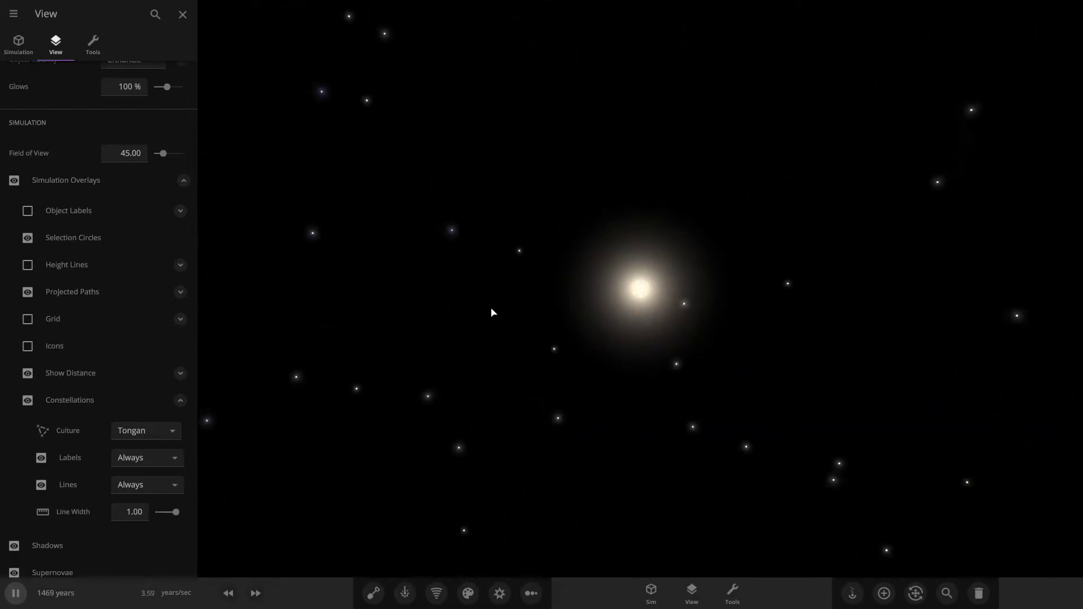
mouse_move(340, 384)
mouse_down()
mouse_move(280, 377)
mouse_move(426, 395)
mouse_up()
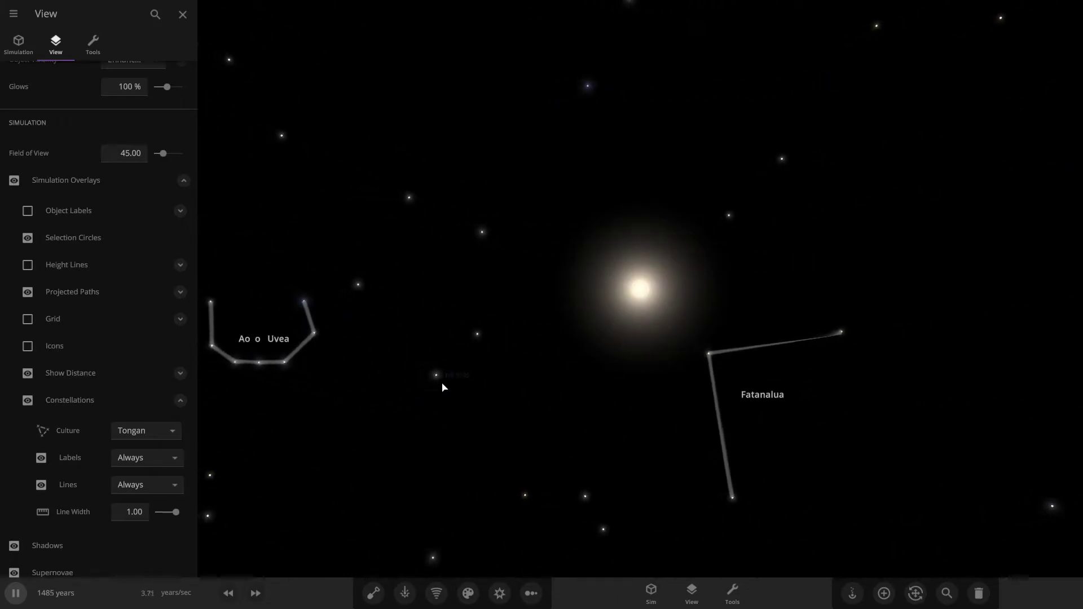
click(163, 431)
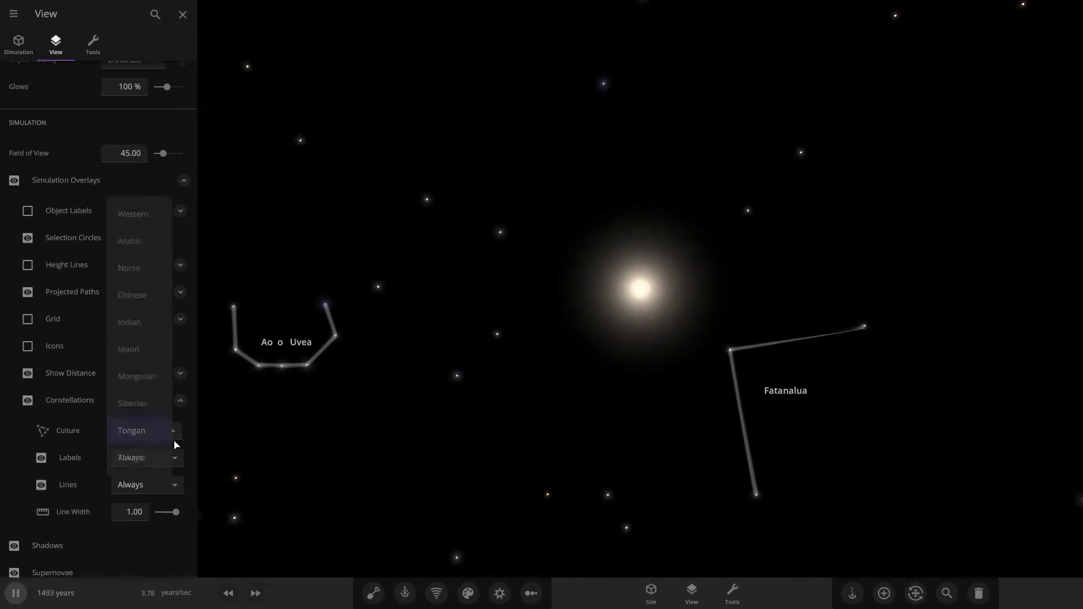
- Select Tukano constellations and orbit the view to centre Yai beside the Sun
click(151, 457)
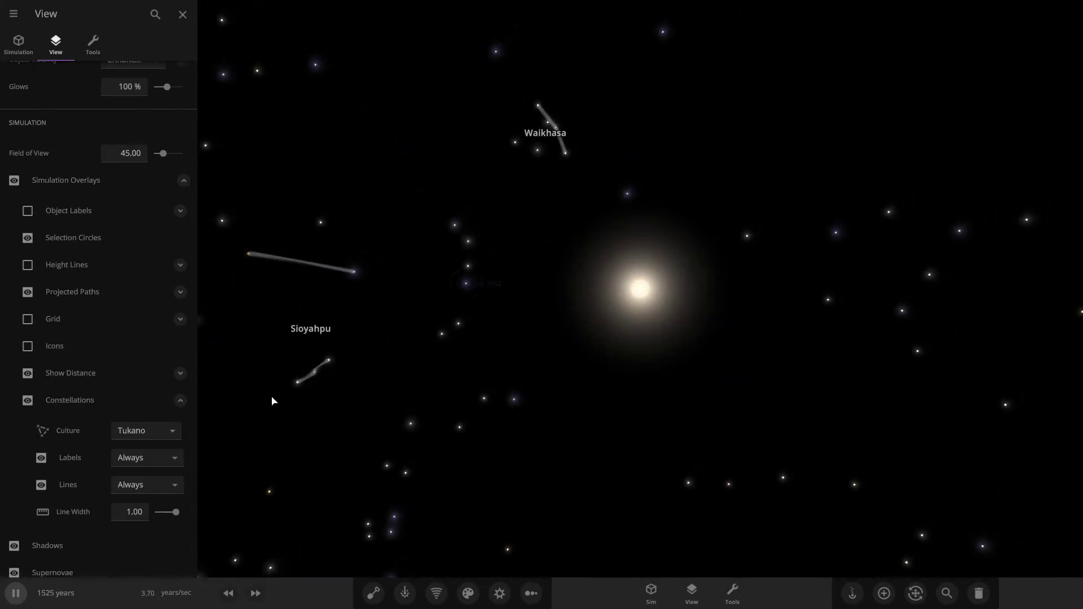
drag(272, 401, 509, 228)
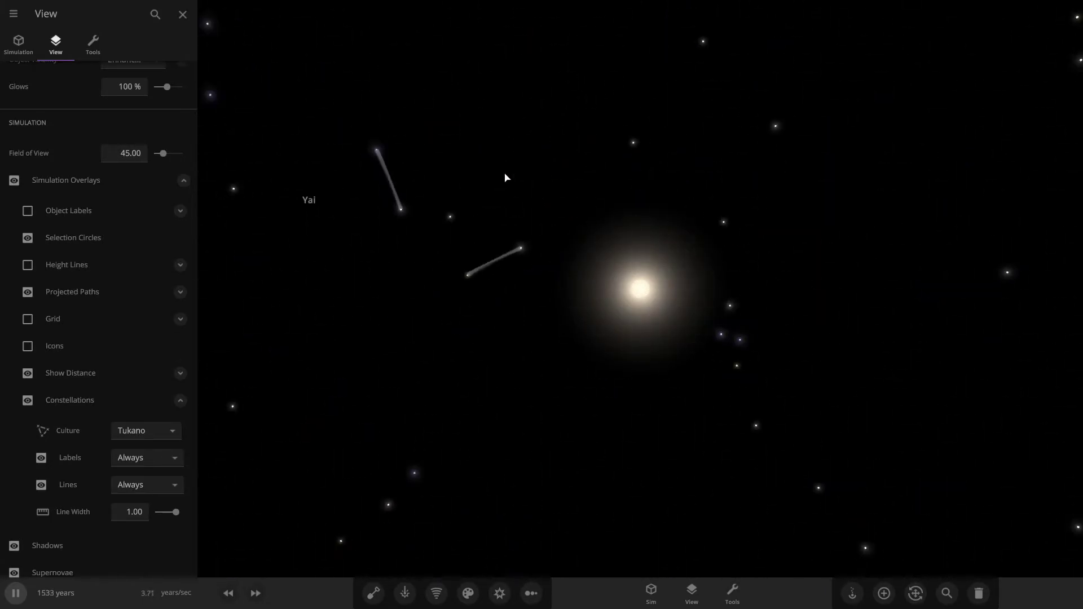
drag(479, 200, 284, 462)
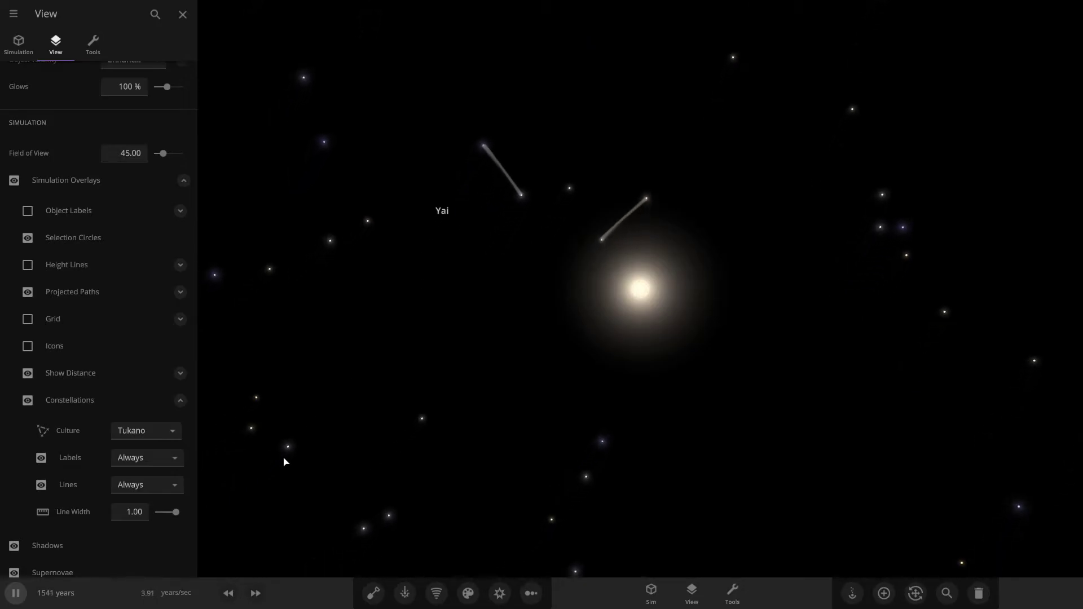
scroll(161, 506, down, 1)
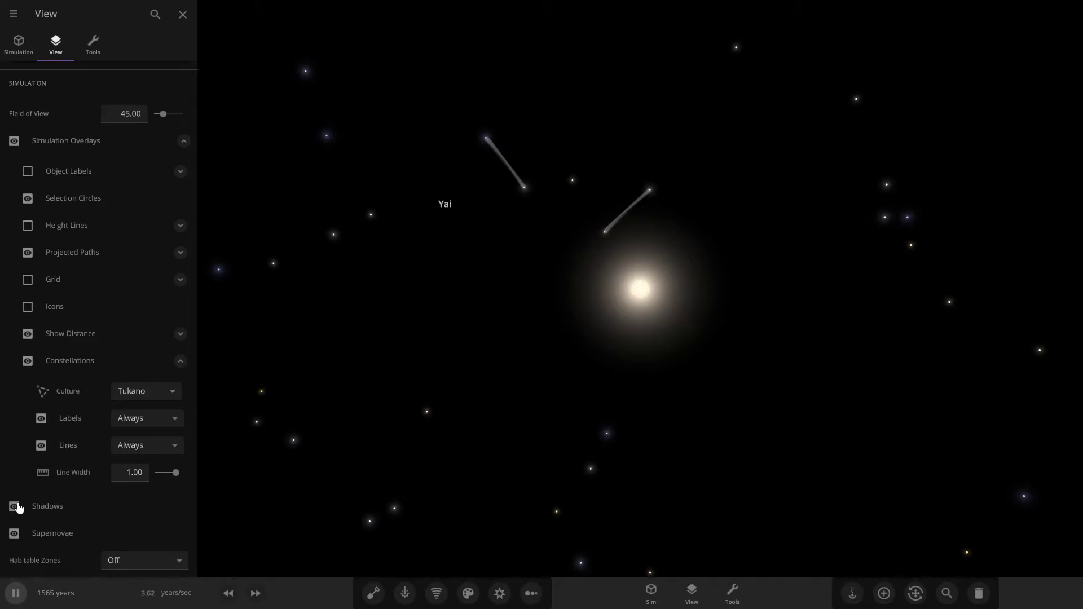
- Select Western constellations and orbit so Ursa Minor and Draco sit near the star
click(162, 389)
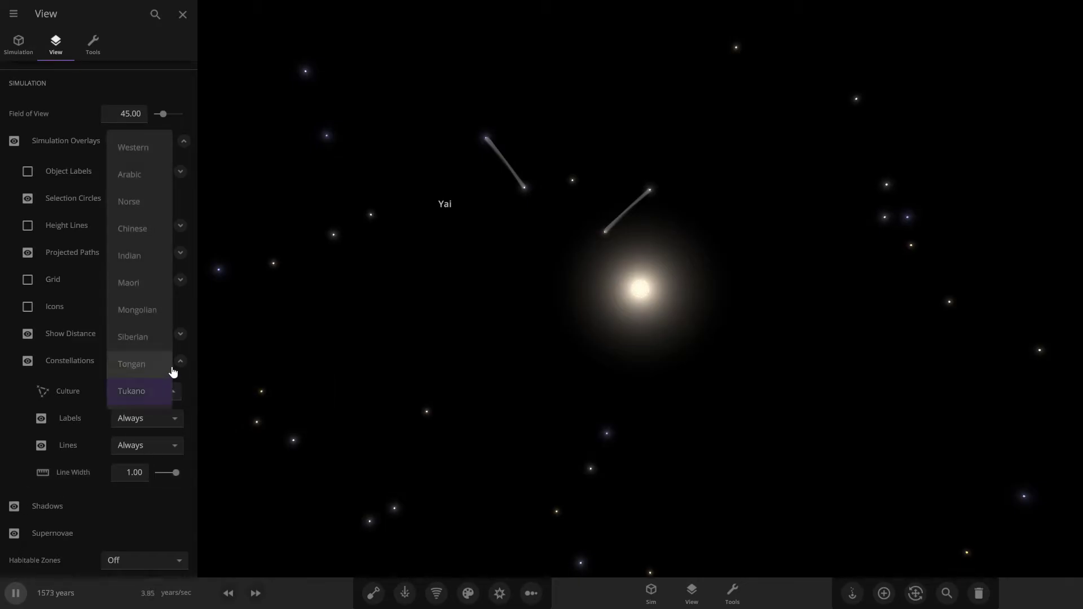
click(146, 146)
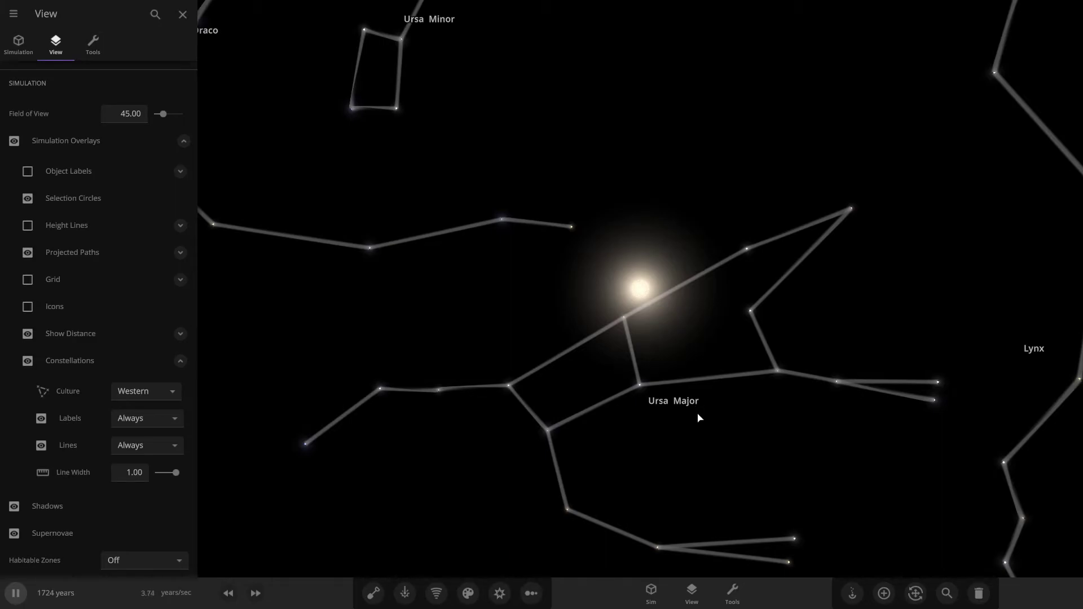
drag(623, 353, 455, 277)
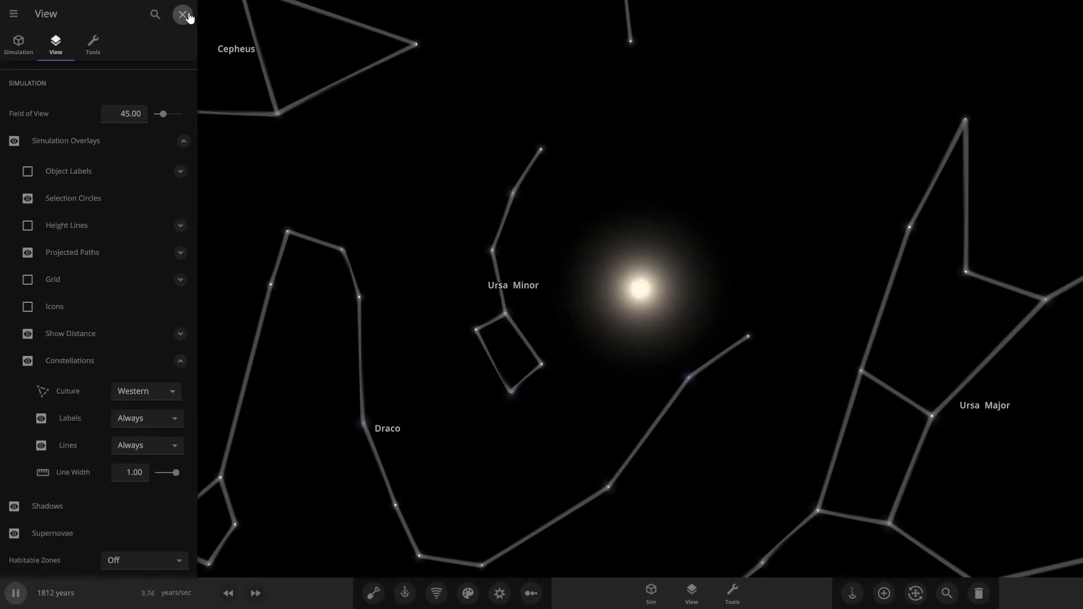
- Leave the constellation scene for a fresh simulation and pick Random Asteroid from the Add catalogue
click(13, 15)
click(4, 16)
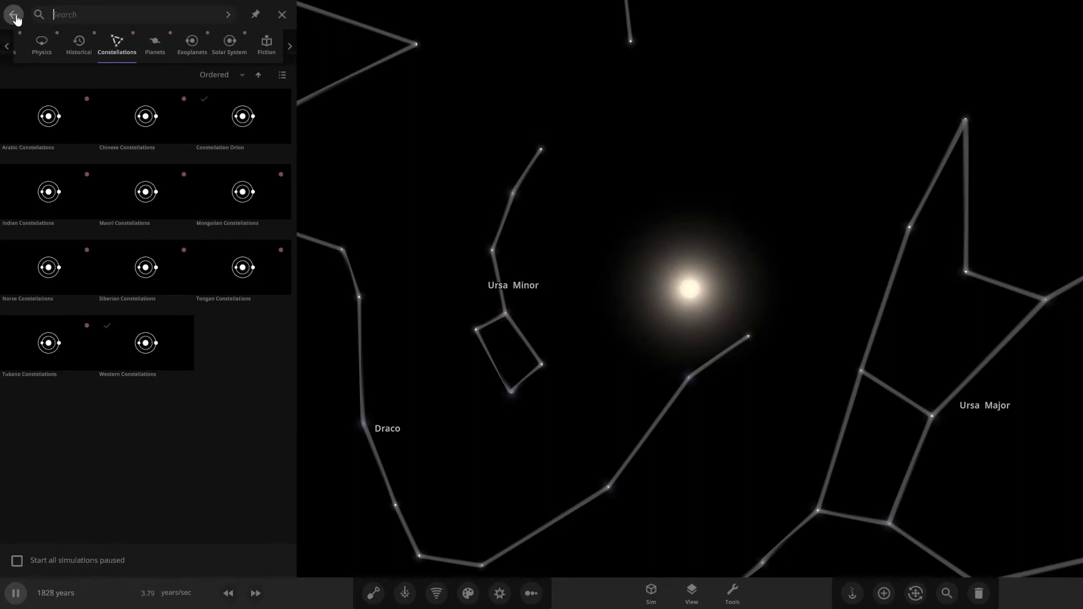
click(14, 15)
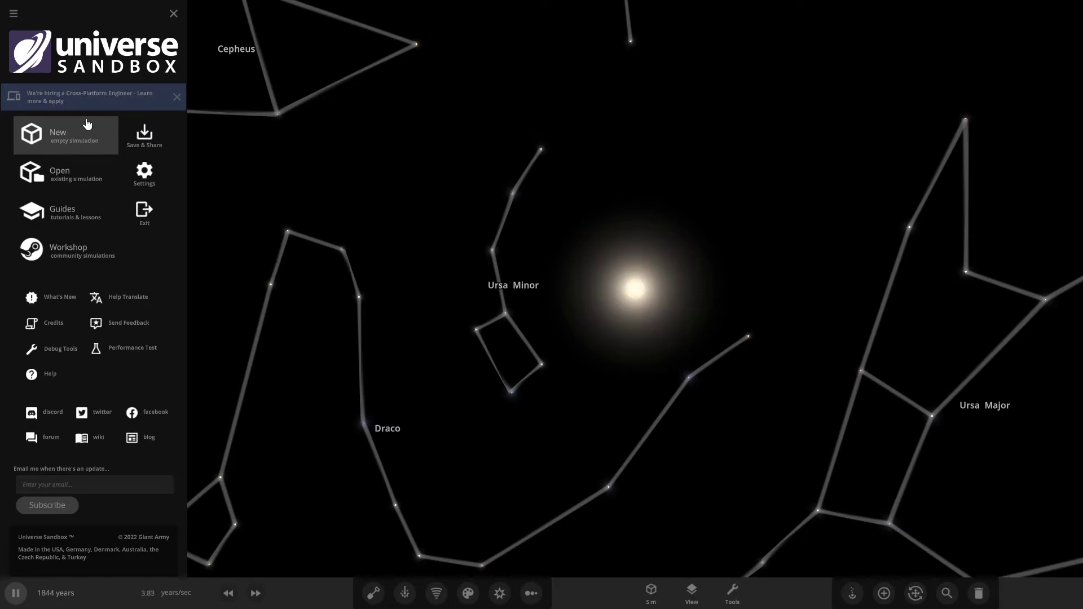
click(884, 594)
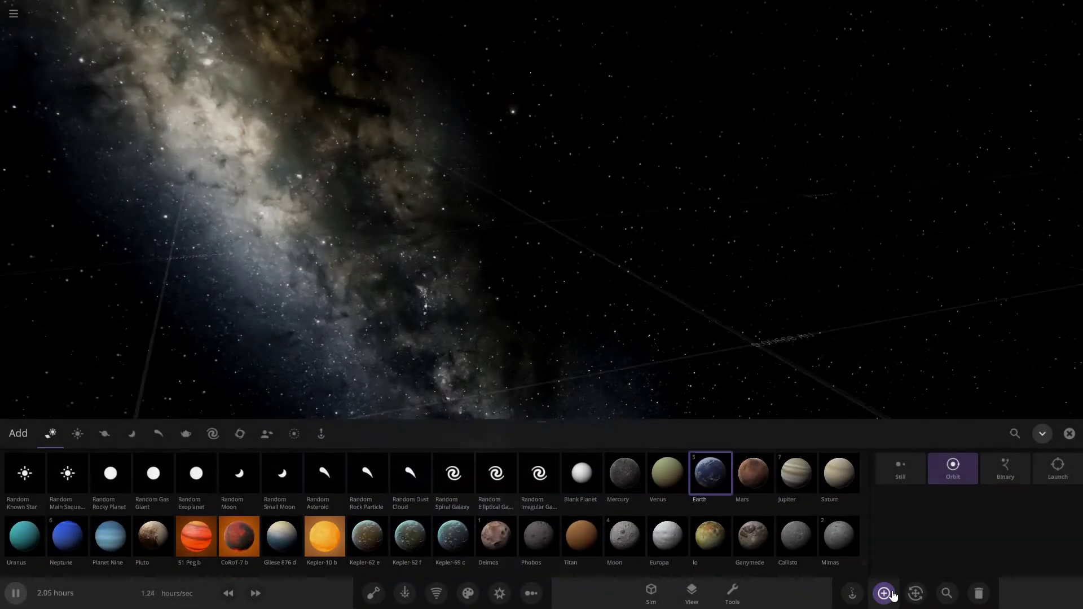
click(325, 470)
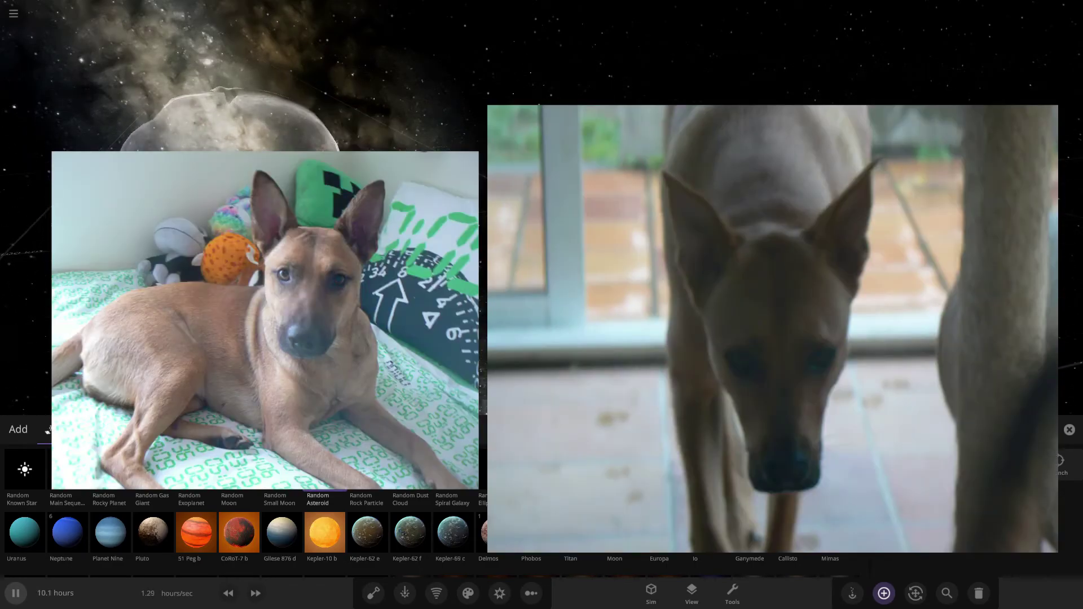
- Place a Random Rock Particle in space and close the Add catalogue
click(367, 469)
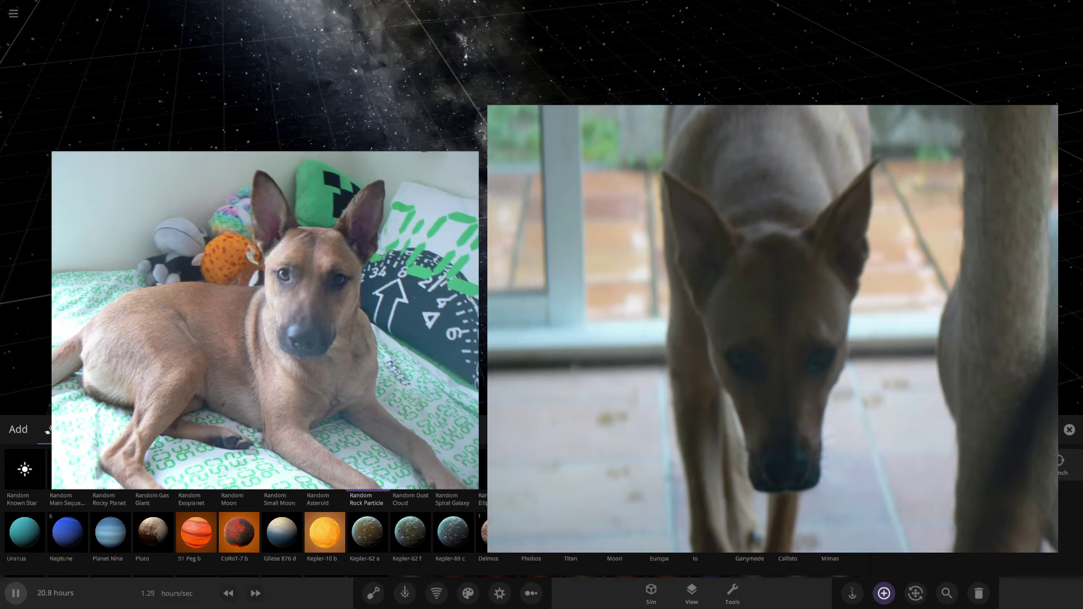
click(1069, 430)
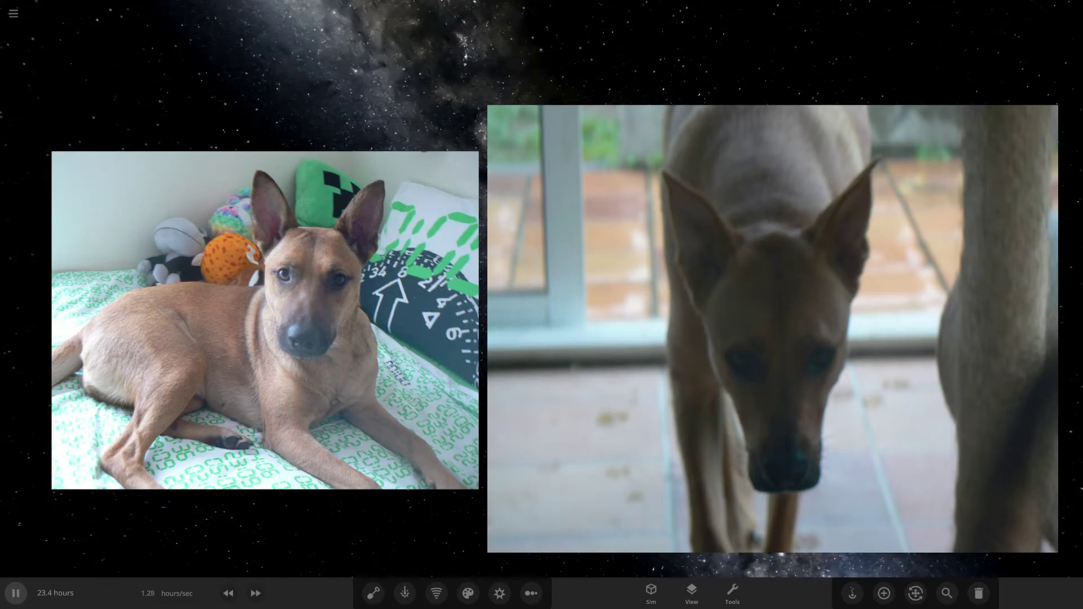